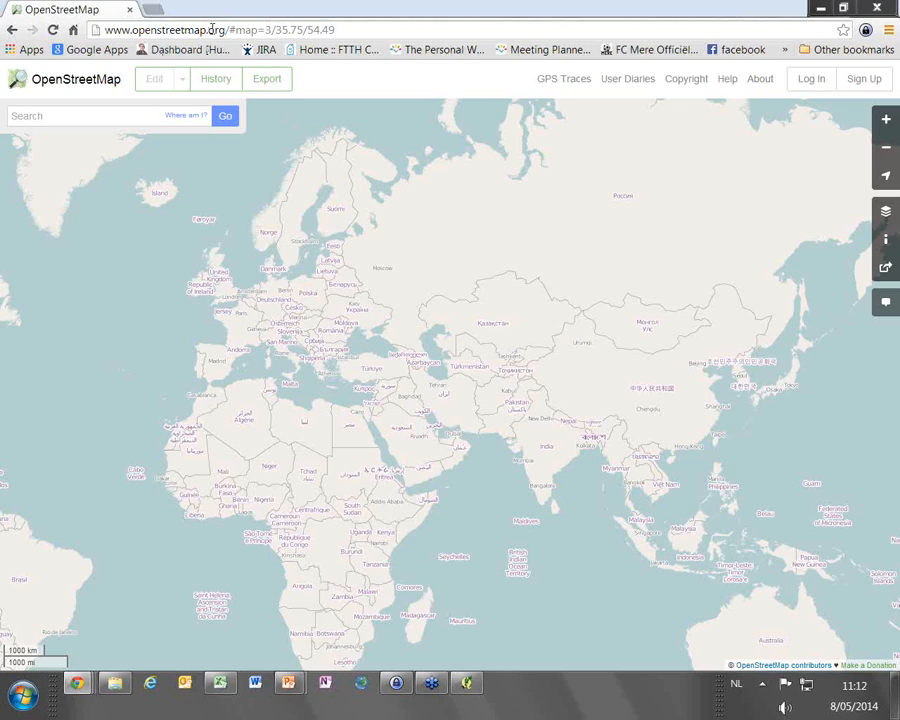
Search OpenStreetMap for "langeveld" and open the residential street Langeveld in Wondelgem, Ghent
click(82, 117)
text(langeveld)
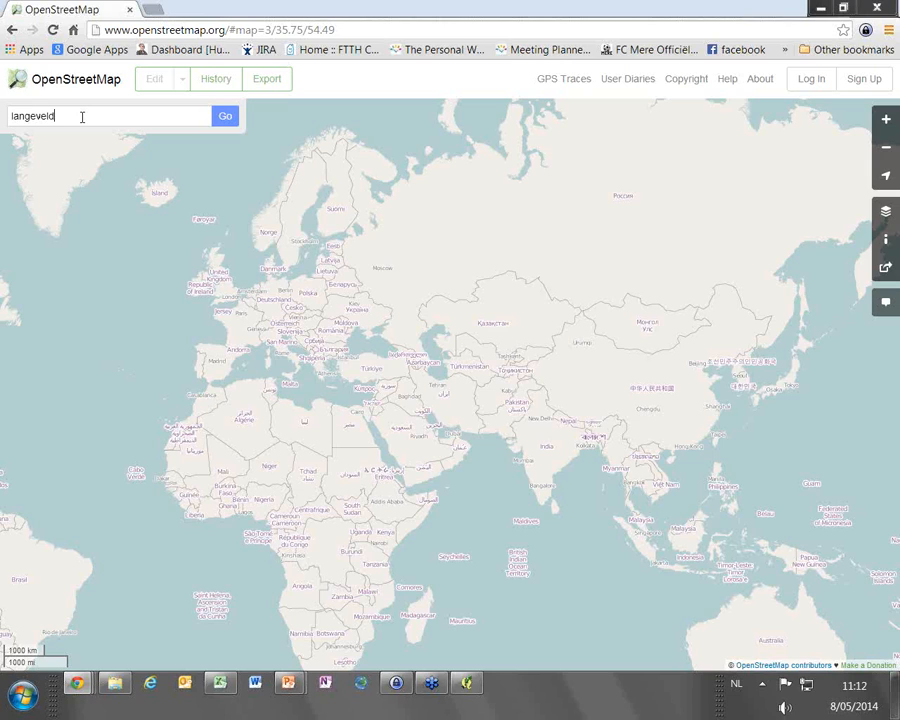
key(Return)
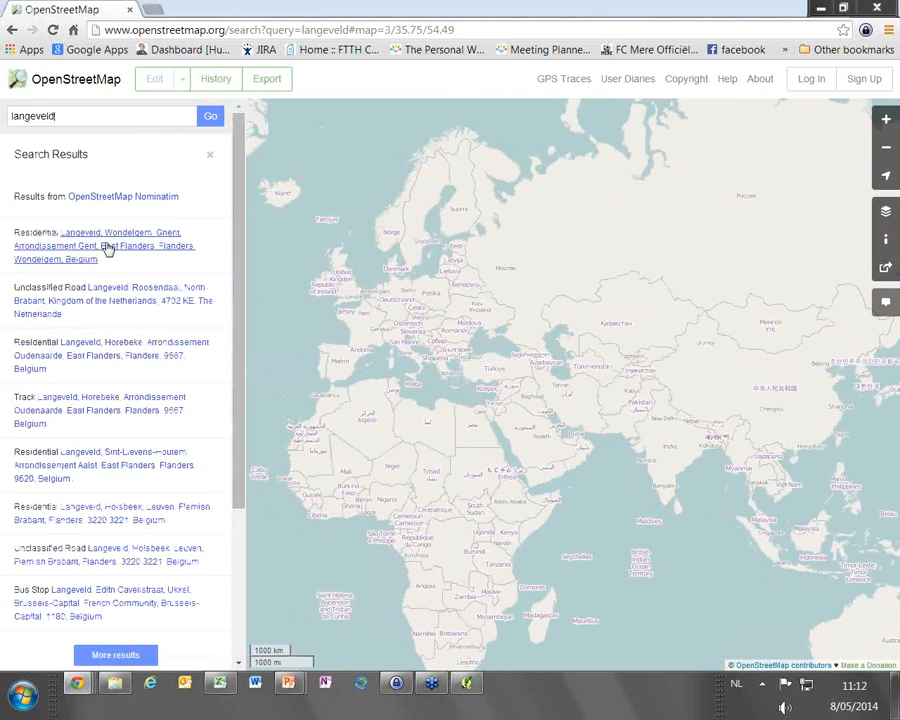
click(108, 246)
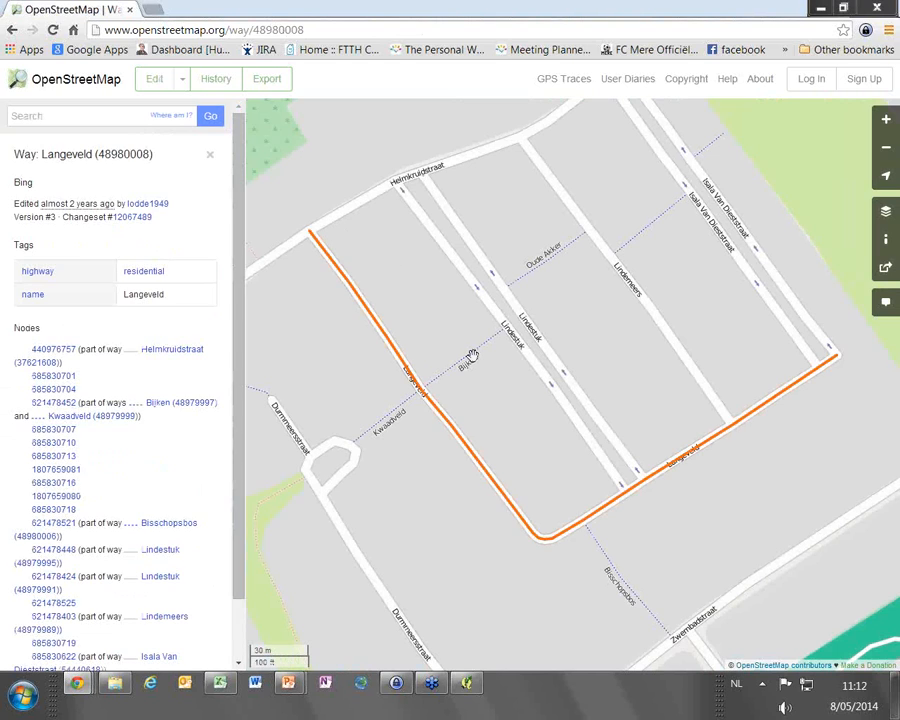
Export the OpenStreetMap data for the surrounding Wondelgem and Evergem area, bounded by 51.0744 to 51.1182 latitude and 3.6638 to 3.7436 longitude
scroll(483, 376, down, 2)
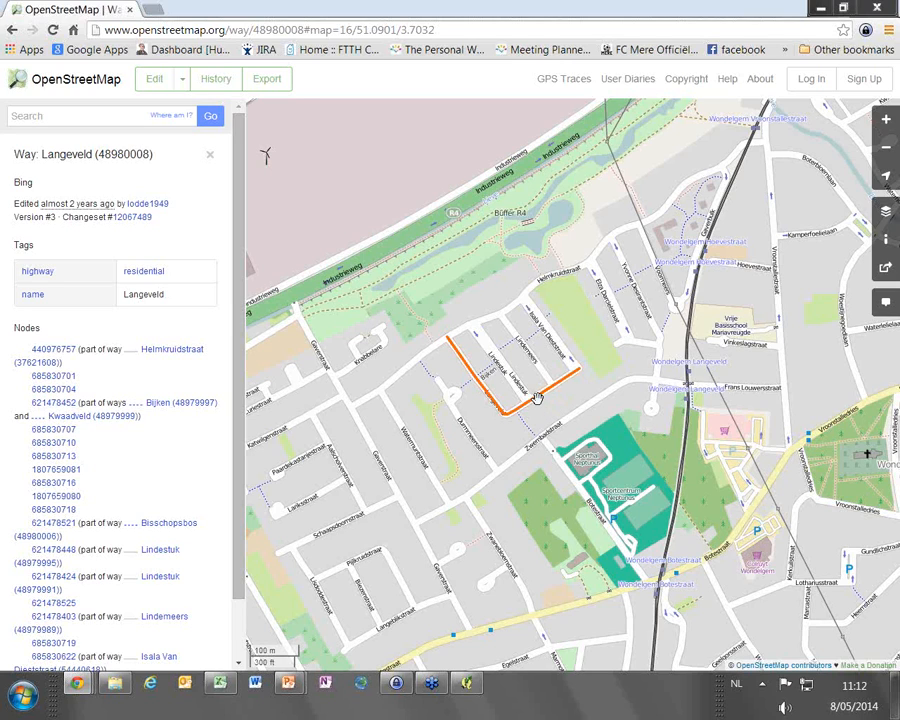
scroll(538, 398, down, 1)
scroll(582, 538, down, 1)
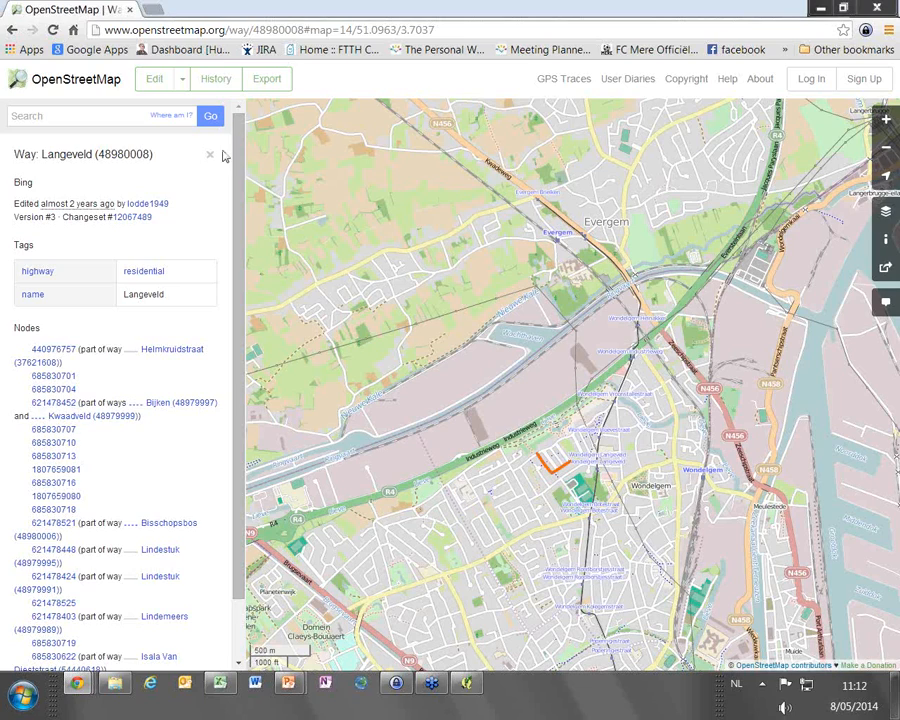
click(270, 84)
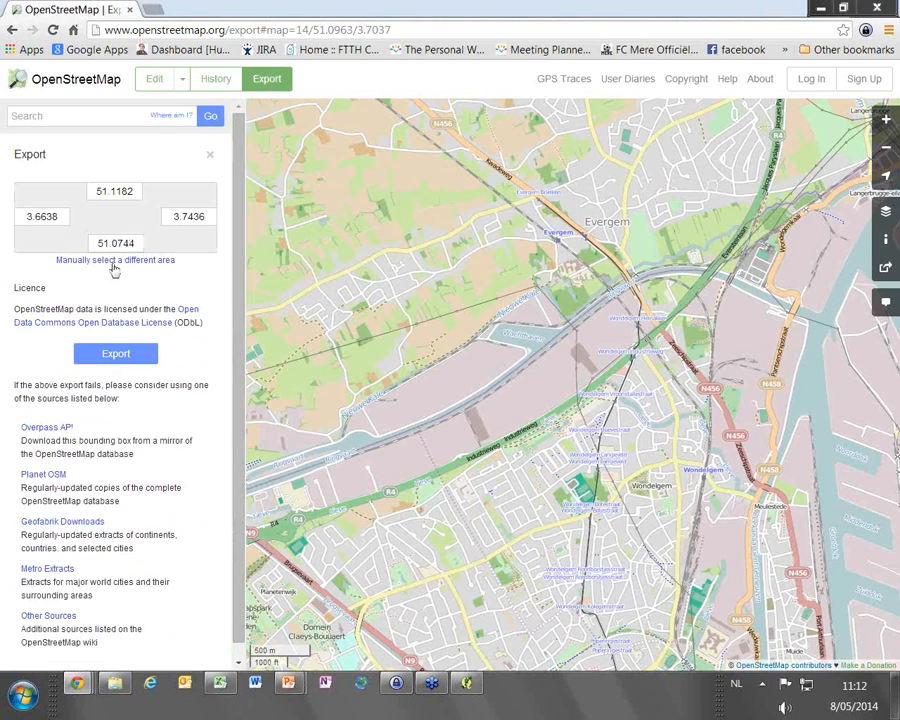
click(133, 352)
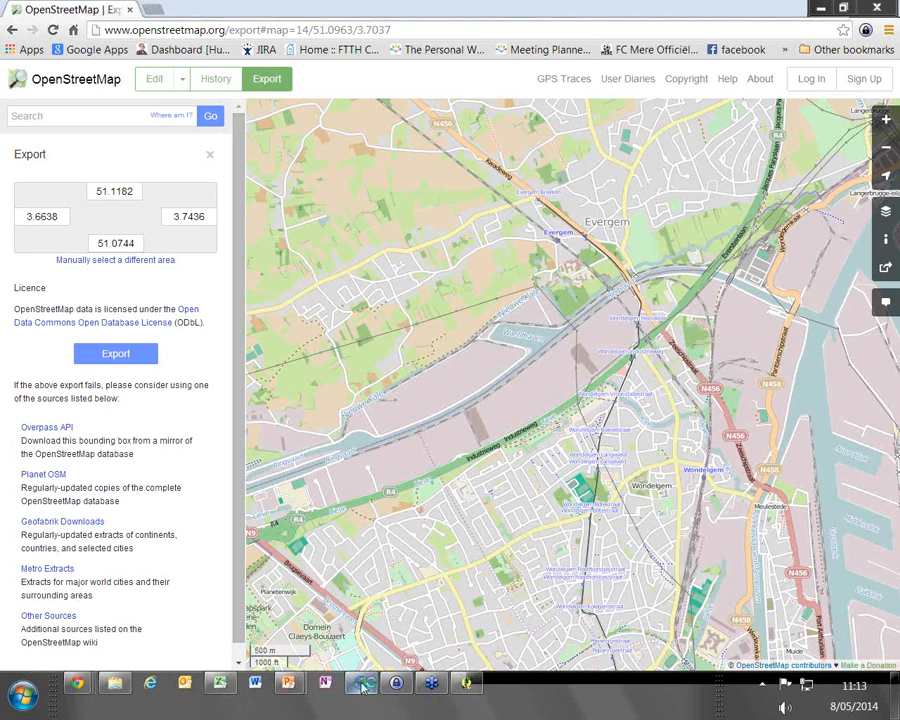
Switch to FiberPlanIT Simulator, open the existing Demo_New workspace and maximize the application window
click(362, 685)
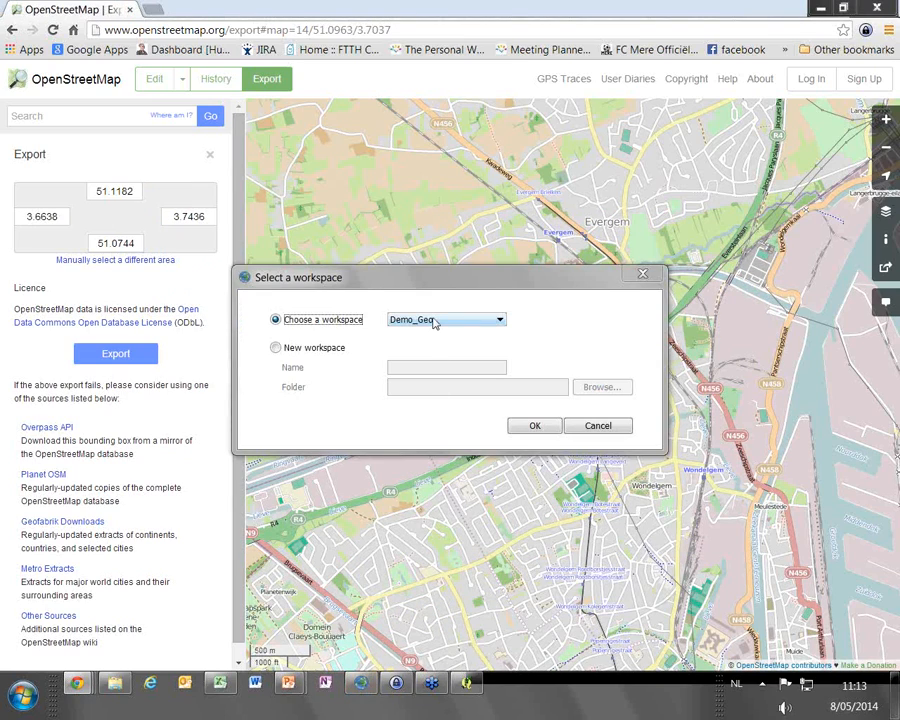
click(434, 323)
click(420, 341)
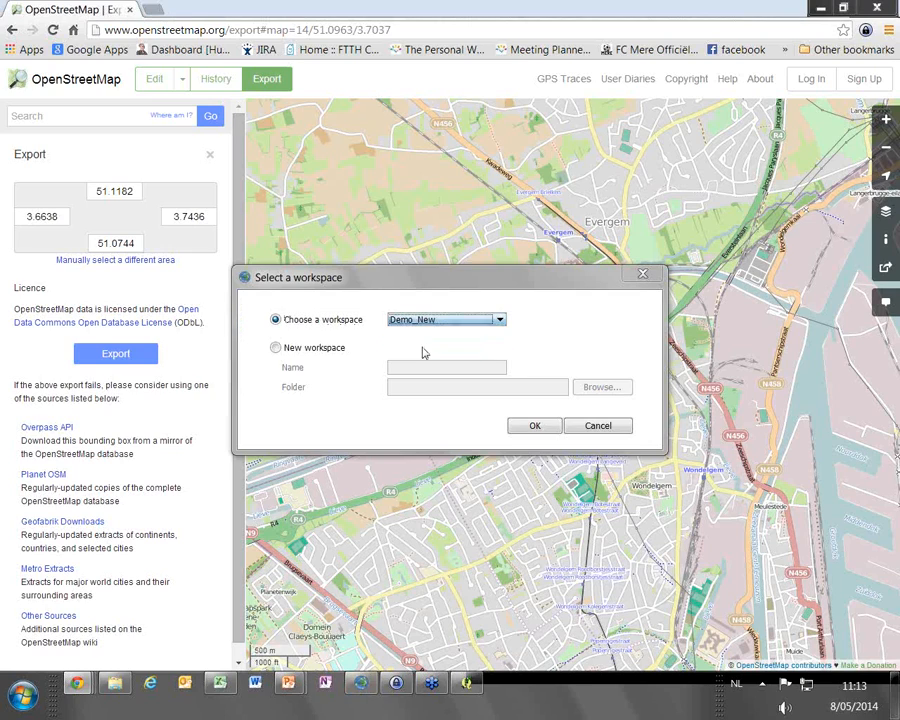
click(534, 426)
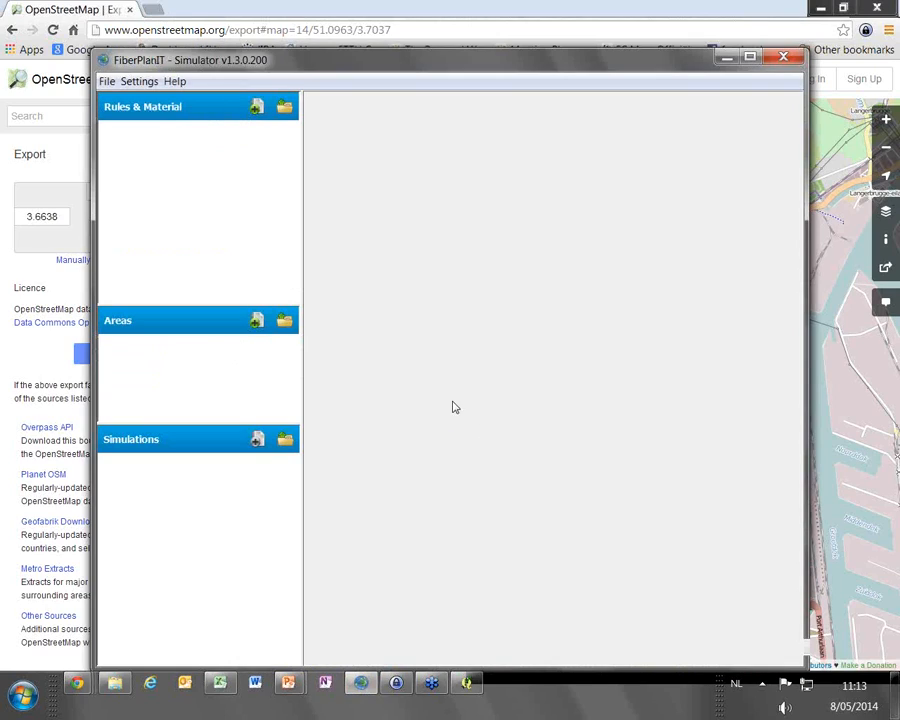
click(752, 59)
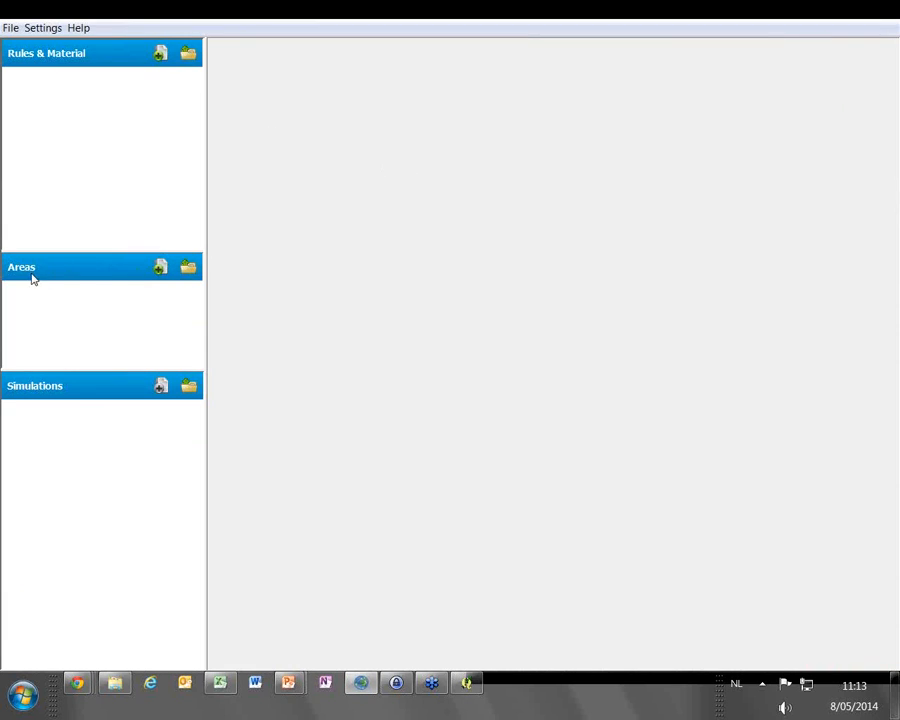
Create a new area named demoGent
click(161, 269)
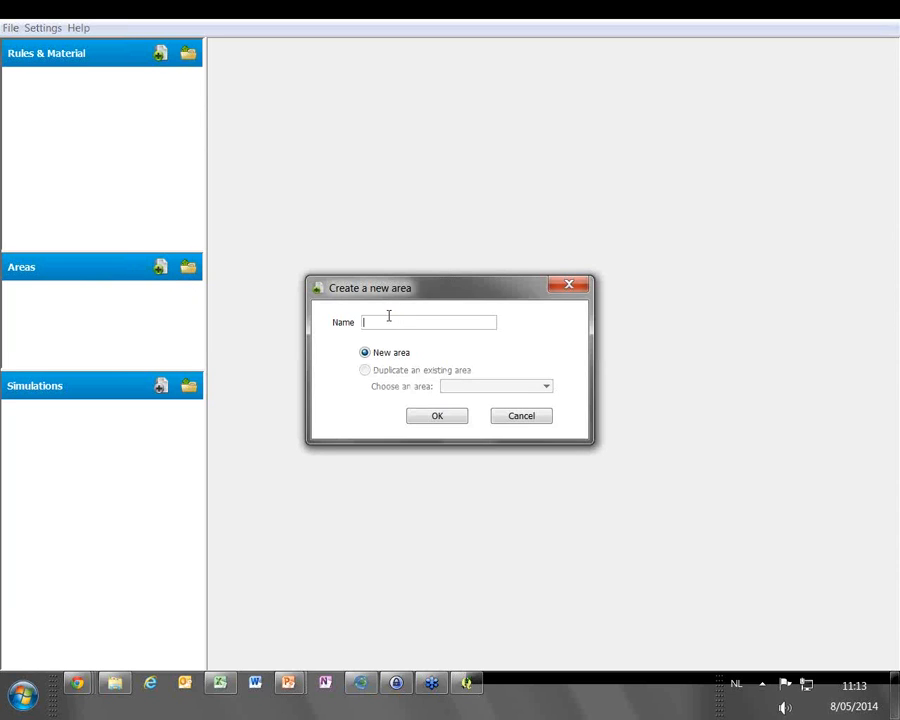
text(demoGent)
click(434, 416)
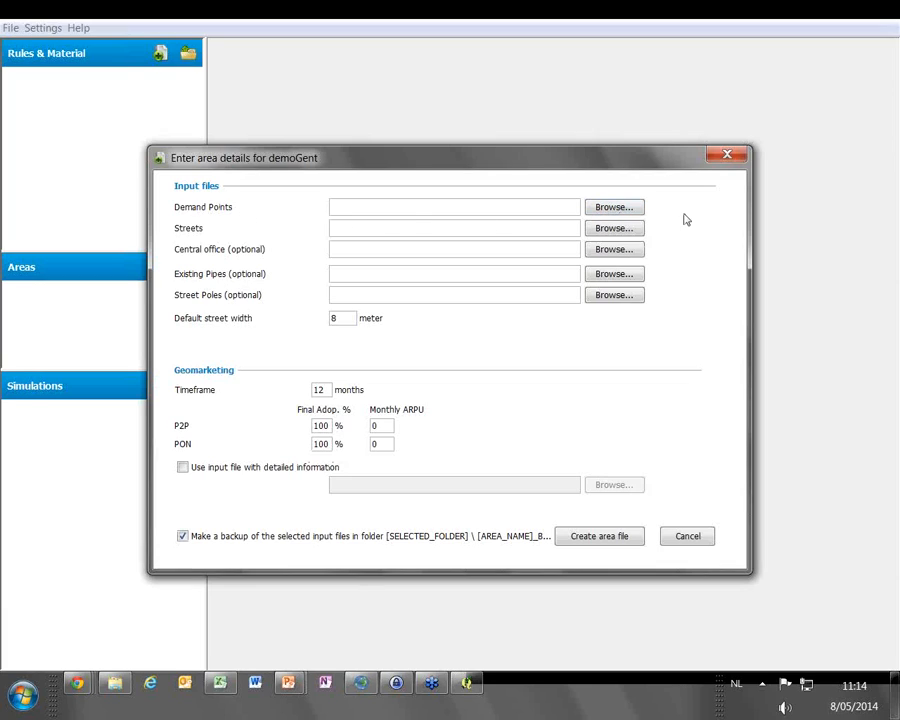
Select IN_DemandPoints.xlsx from the Webinars GIS folder as the area's demand points file
click(618, 208)
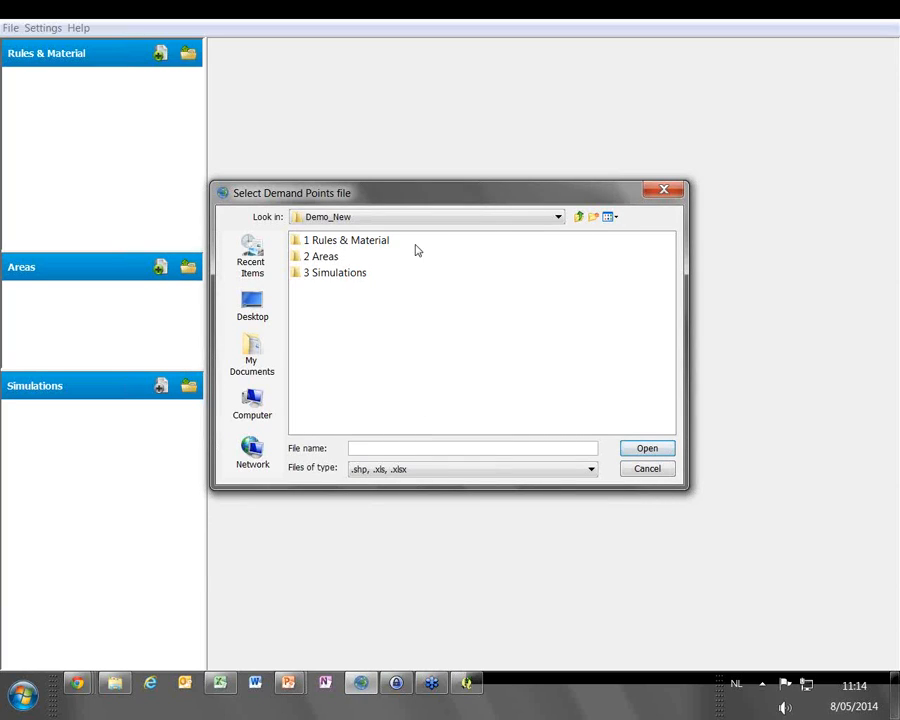
click(579, 217)
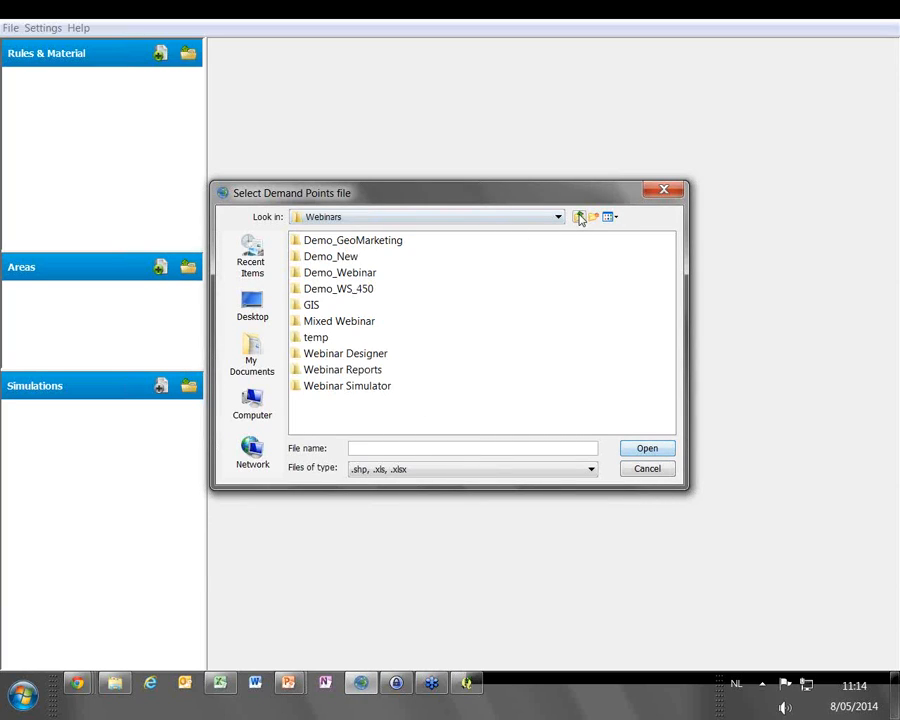
double_click(313, 305)
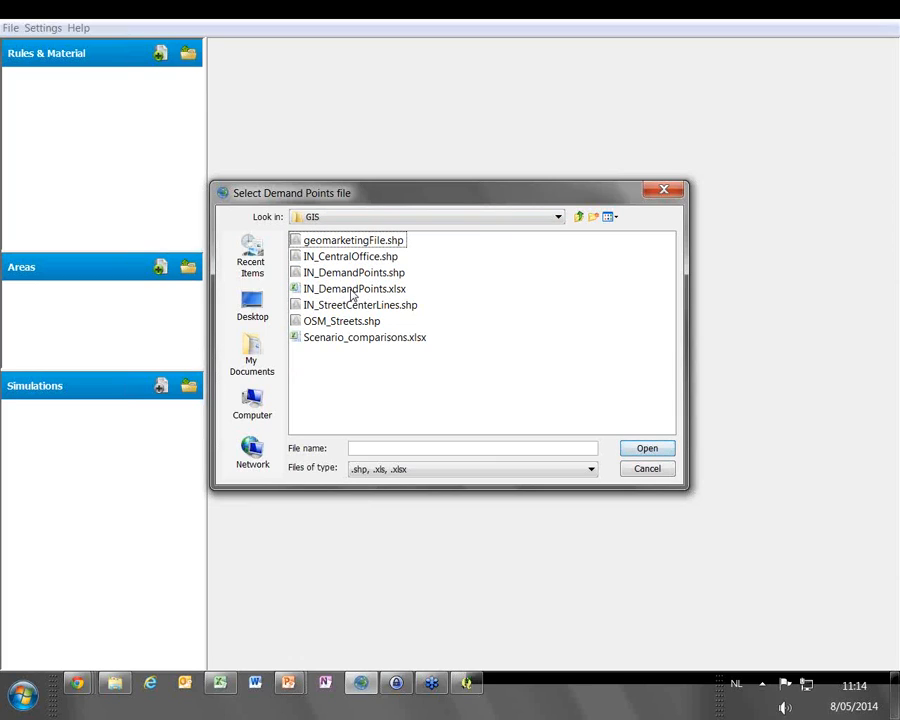
click(352, 292)
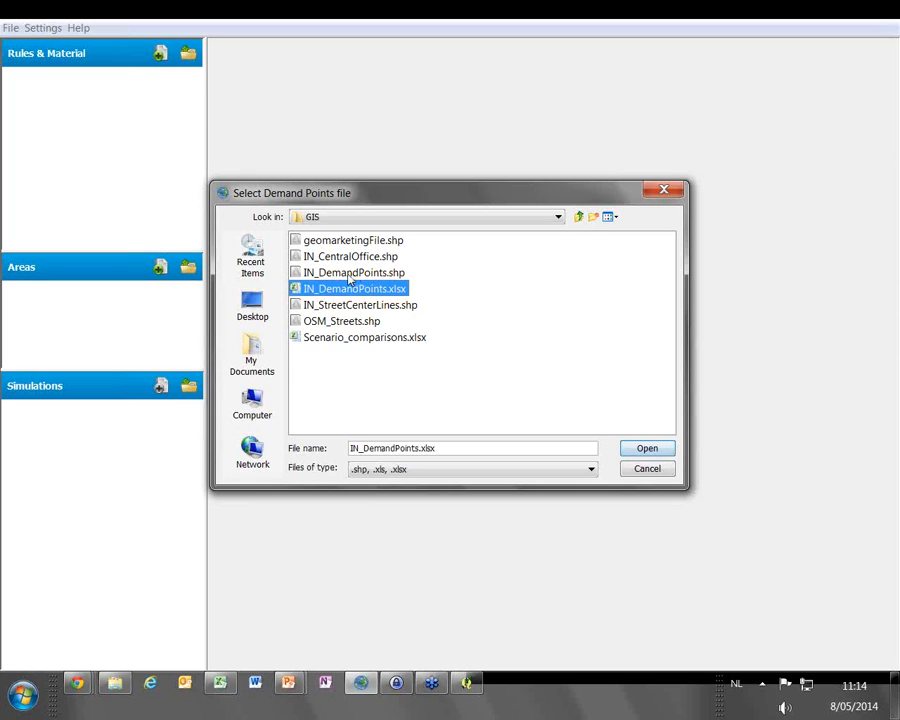
click(644, 447)
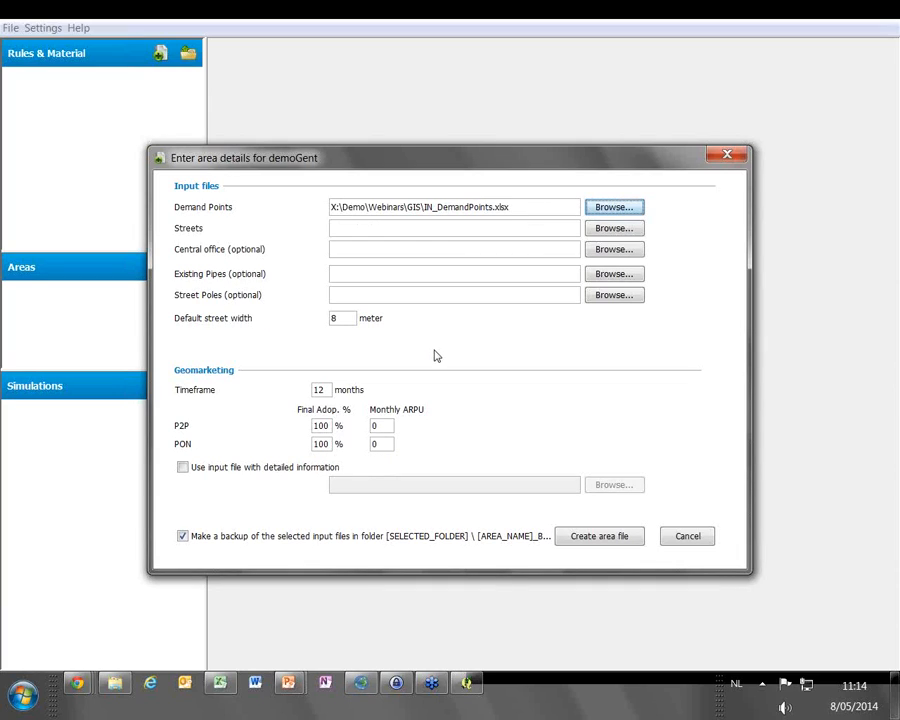
Select IN_StreetCenterLines.shp as the streets file and IN_CentralOffice.shp as the central office file
click(612, 229)
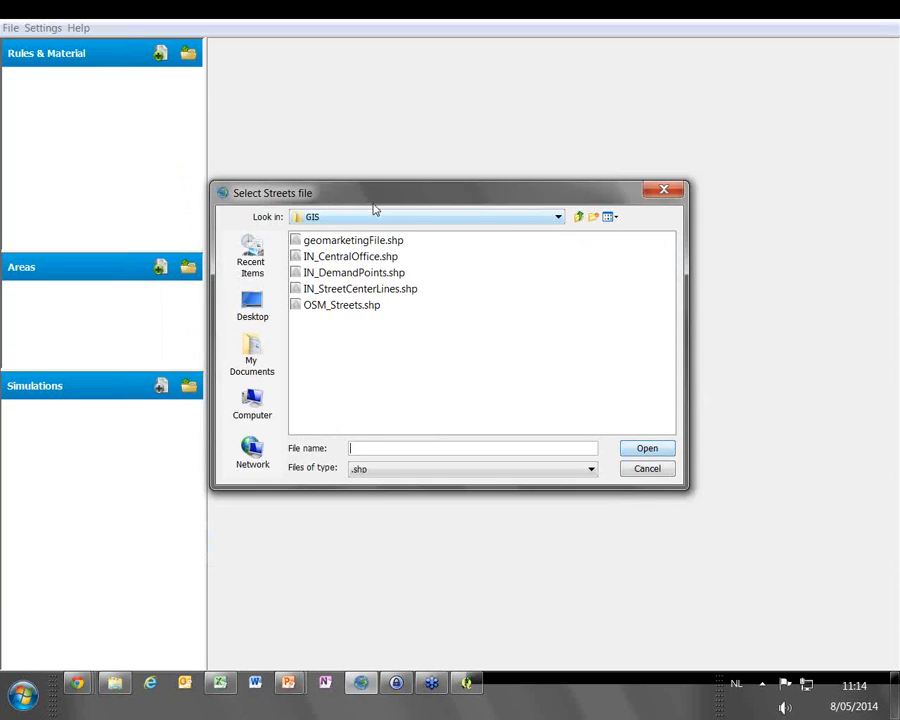
click(362, 289)
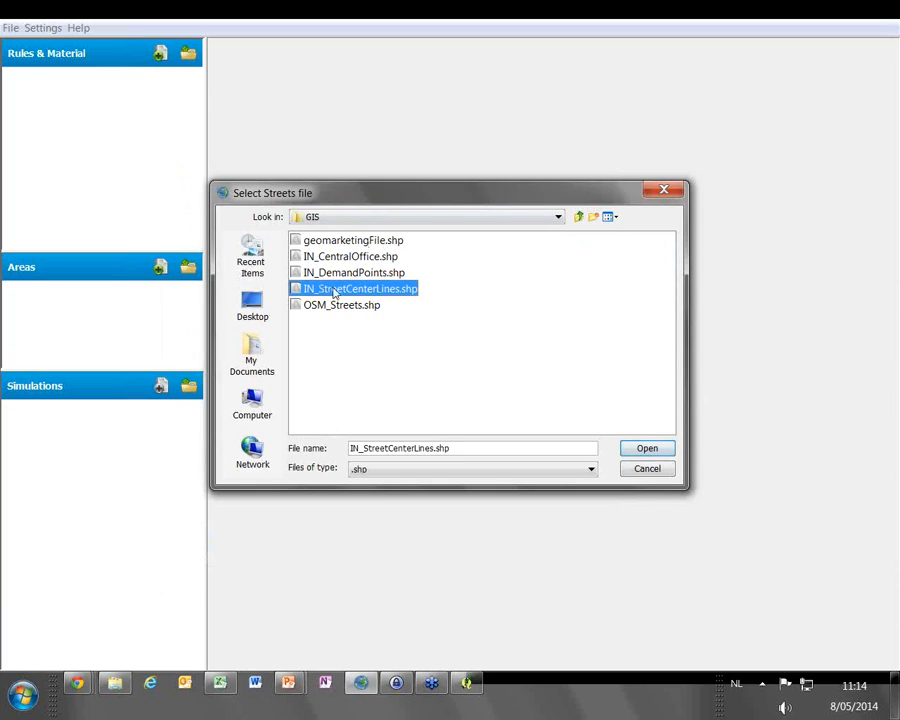
click(647, 450)
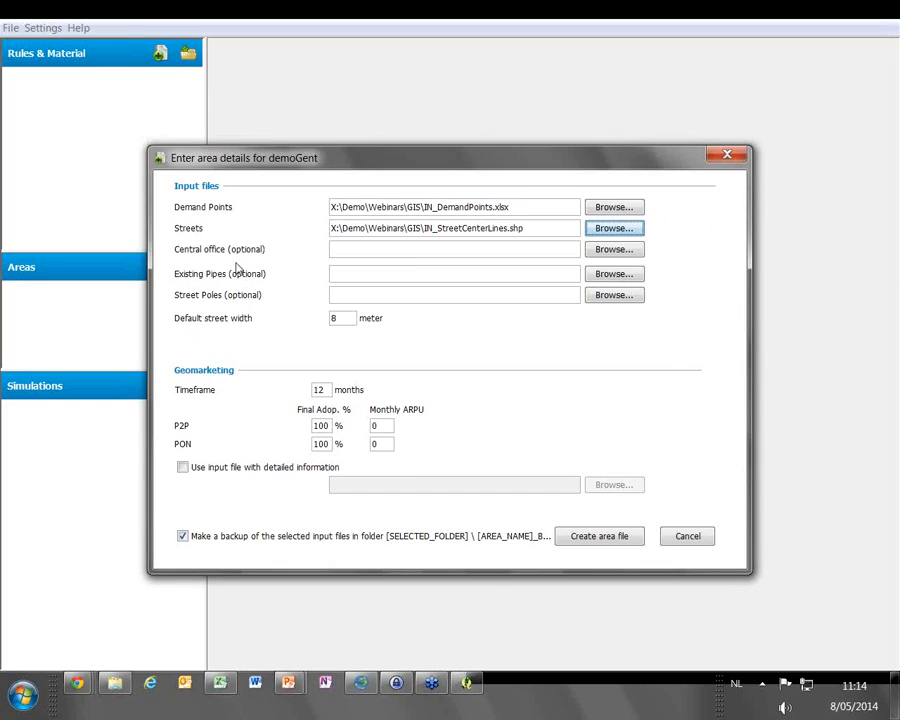
click(624, 252)
click(364, 258)
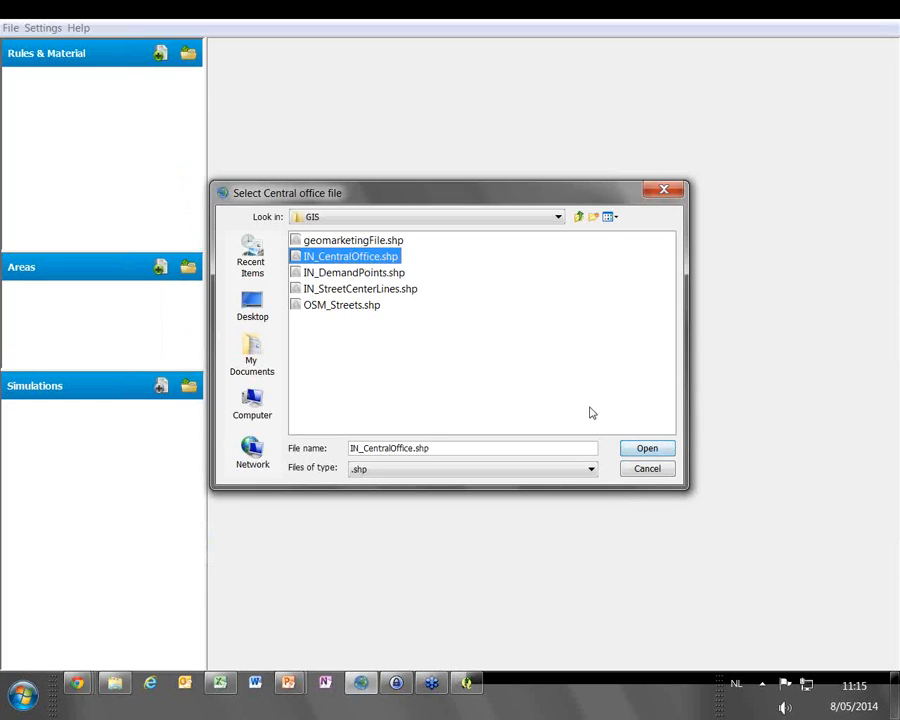
click(645, 450)
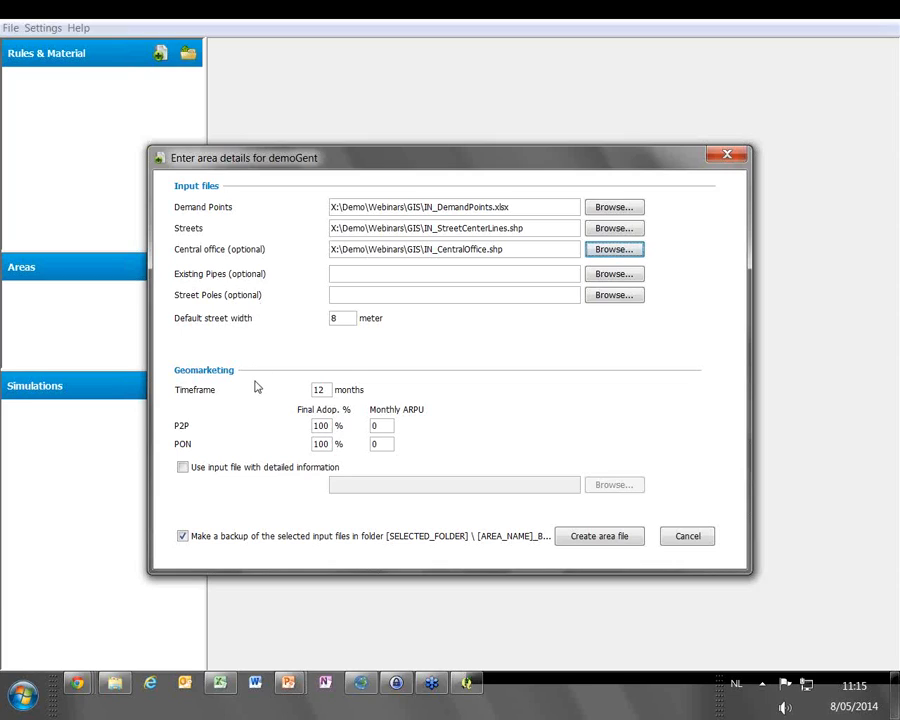
Set the geomarketing timeframe of the demoGent area to 120 months
double_click(325, 390)
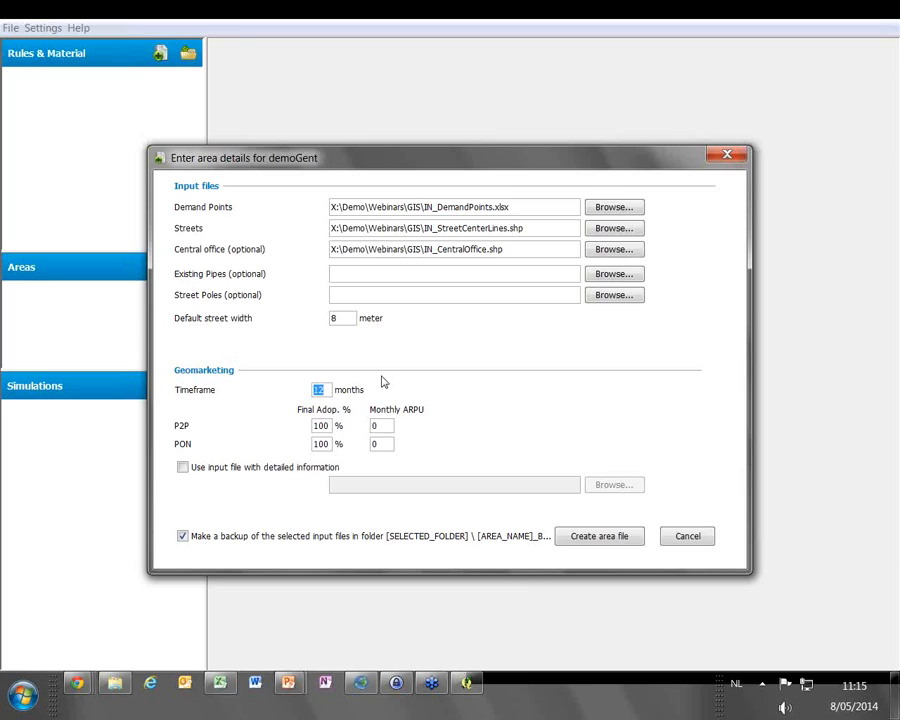
text(216)
key(BackSpace)
key(BackSpace)
key(BackSpace)
text(1)
Set the final adoption to 50 % and the monthly ARPU to 20 for both P2P and PON, and create the area file
double_click(329, 425)
text(50)
text(20)
double_click(320, 446)
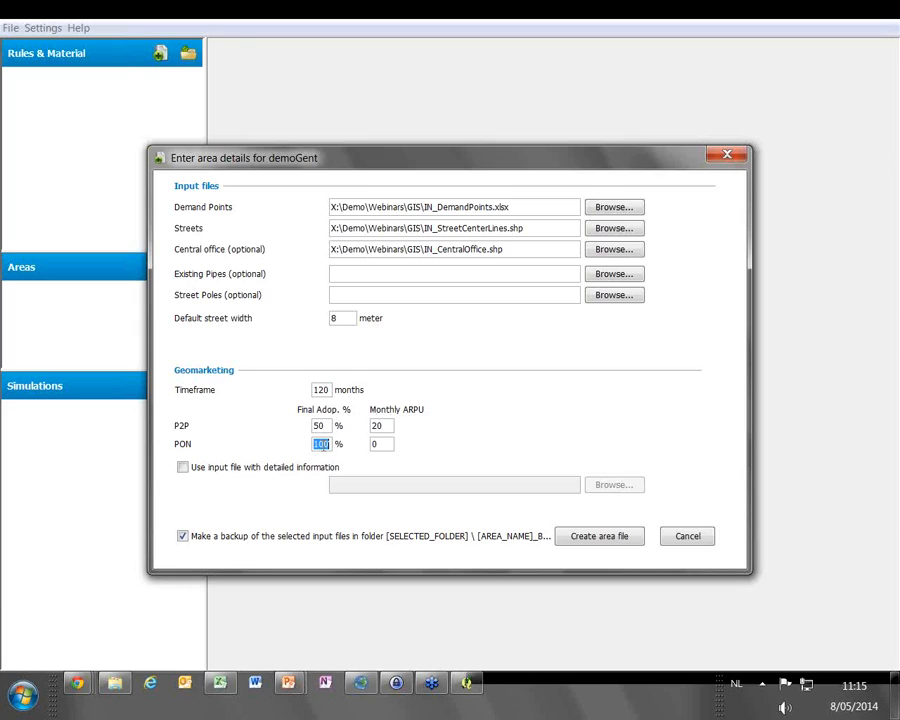
text(50)
key(Tab)
text(20)
click(597, 538)
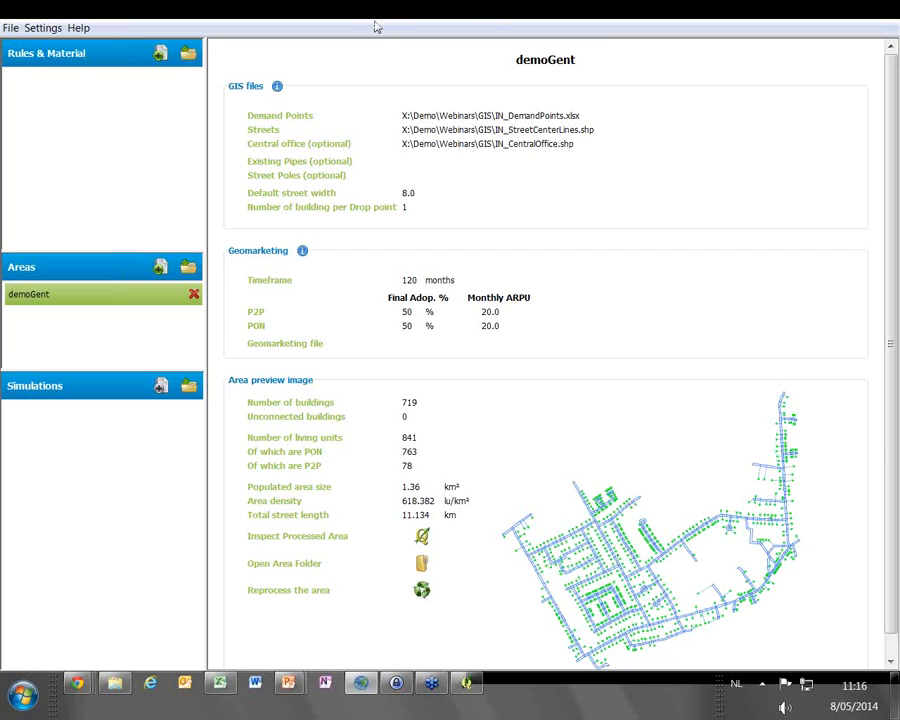
Create a rules & material set named PON in EUR from Standard Demo Rules PON, with example costs filled in
click(160, 55)
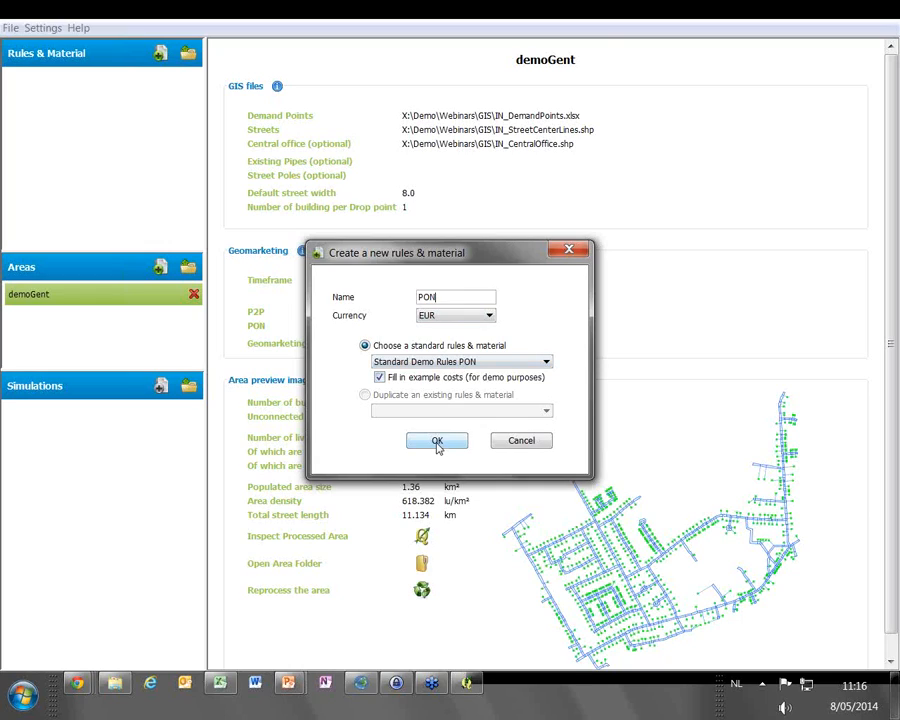
click(466, 366)
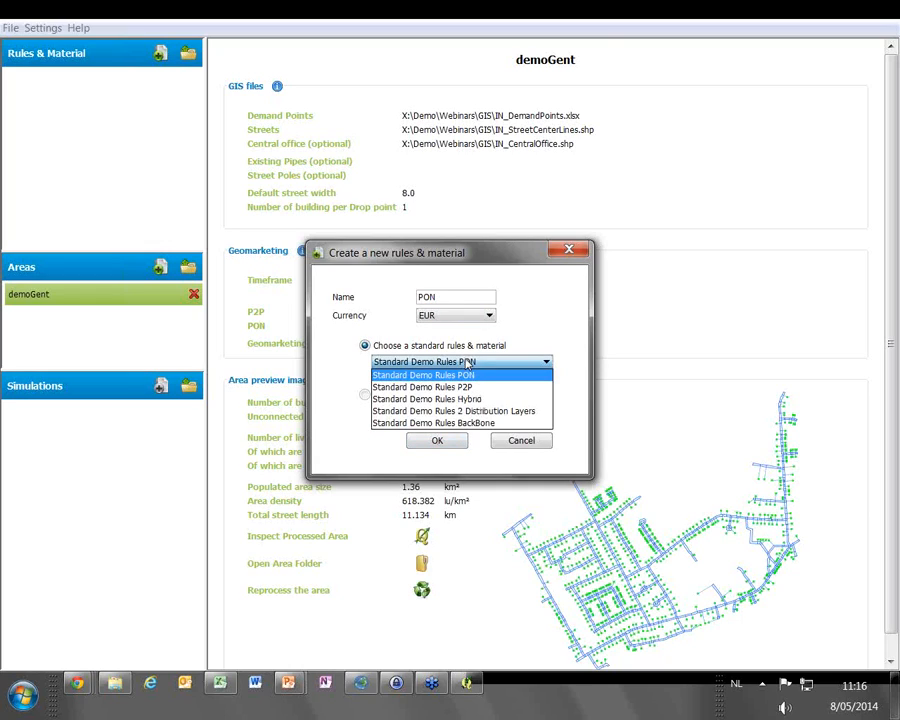
click(467, 364)
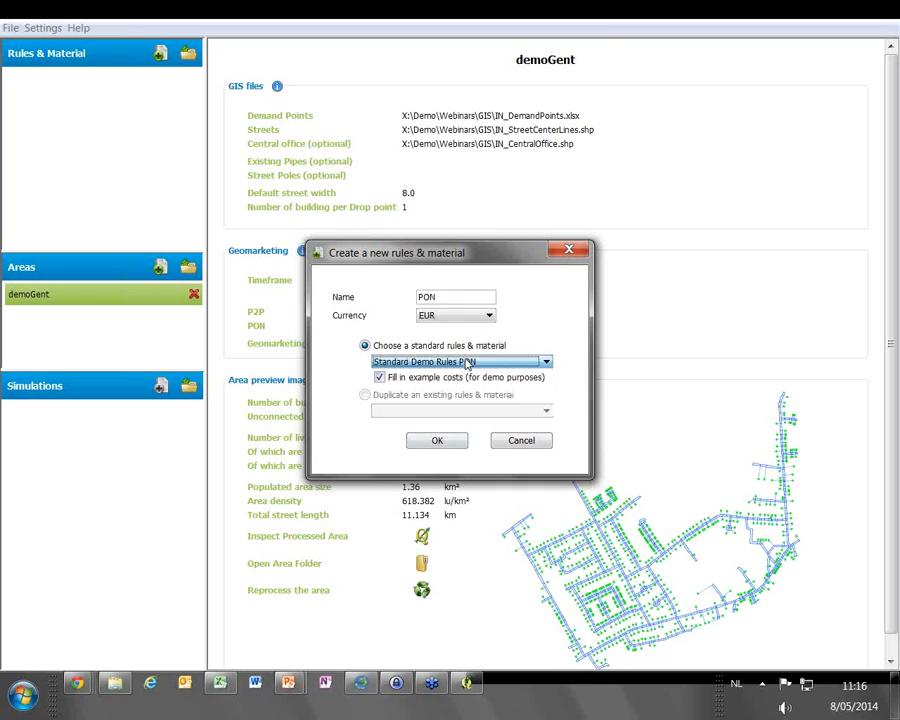
click(438, 441)
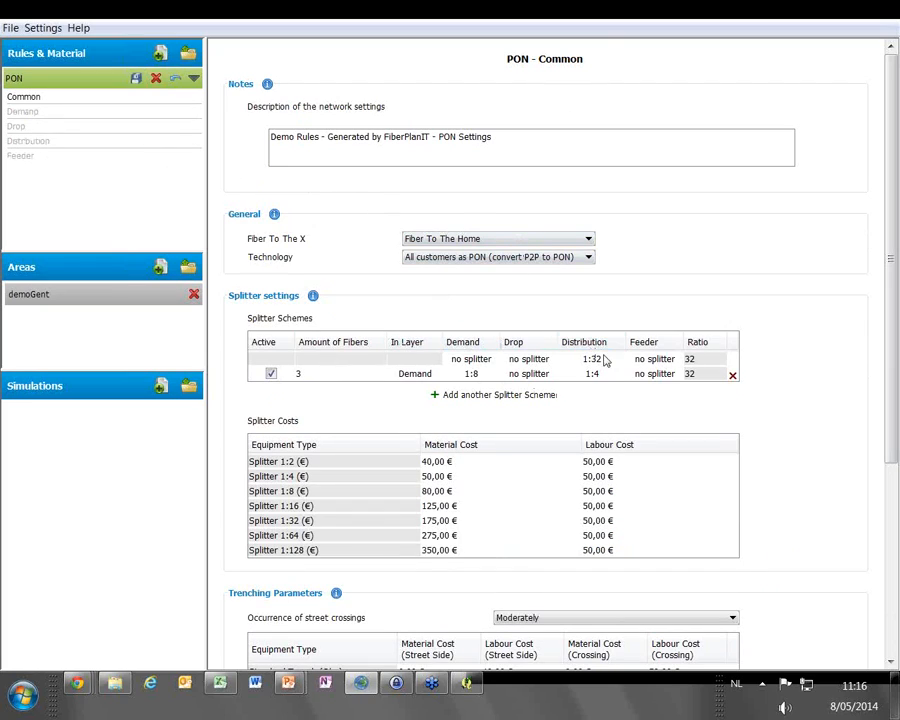
Check the available distribution splitter ratios and set the Standard Trench street-side labour cost to 20 € per metre
click(604, 360)
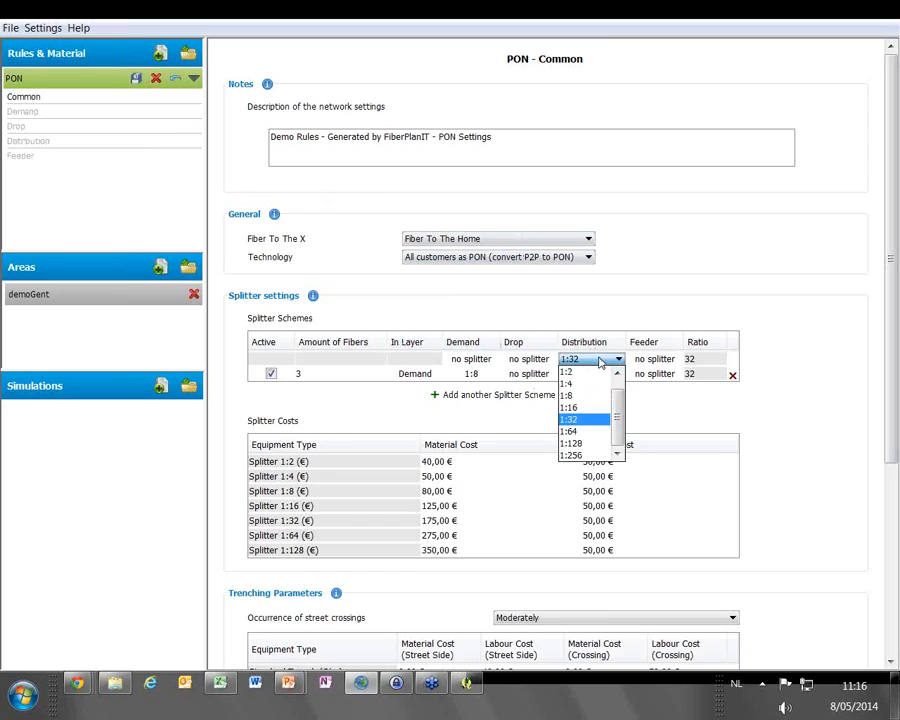
click(600, 362)
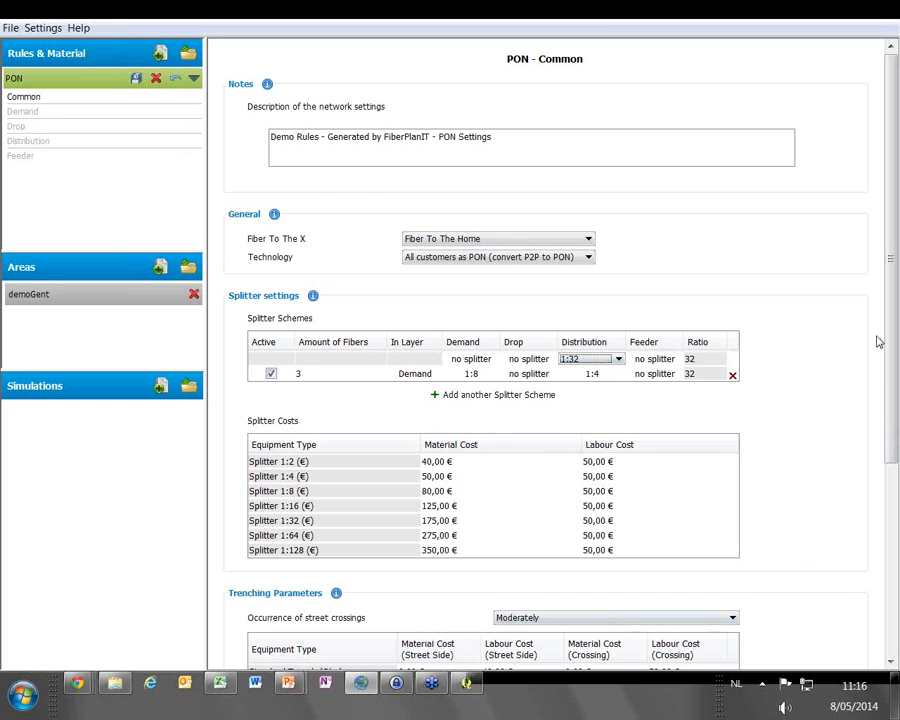
scroll(535, 447, down, 5)
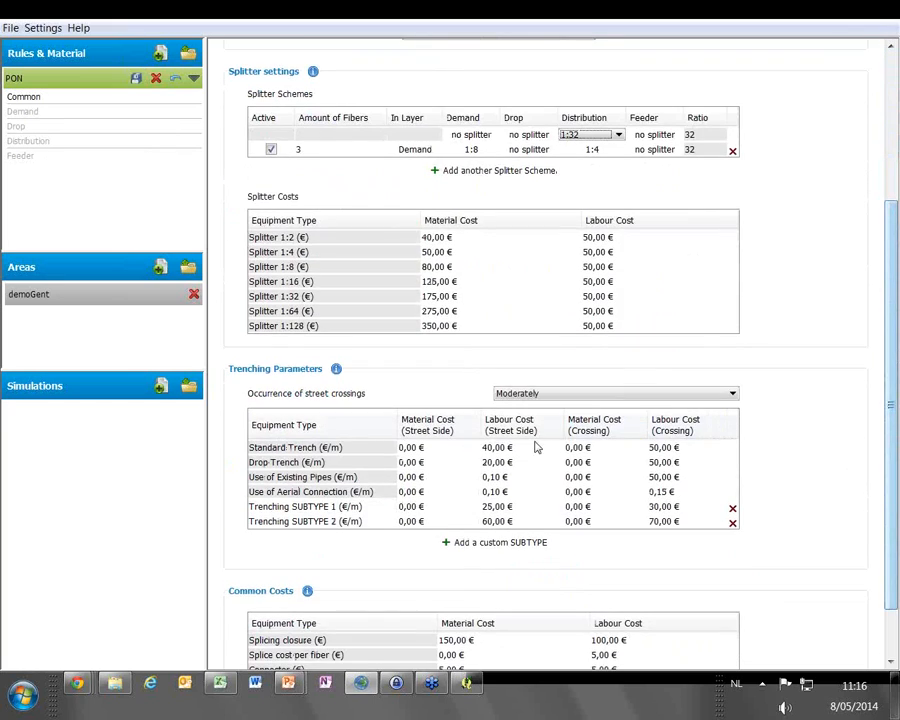
click(506, 448)
click(505, 449)
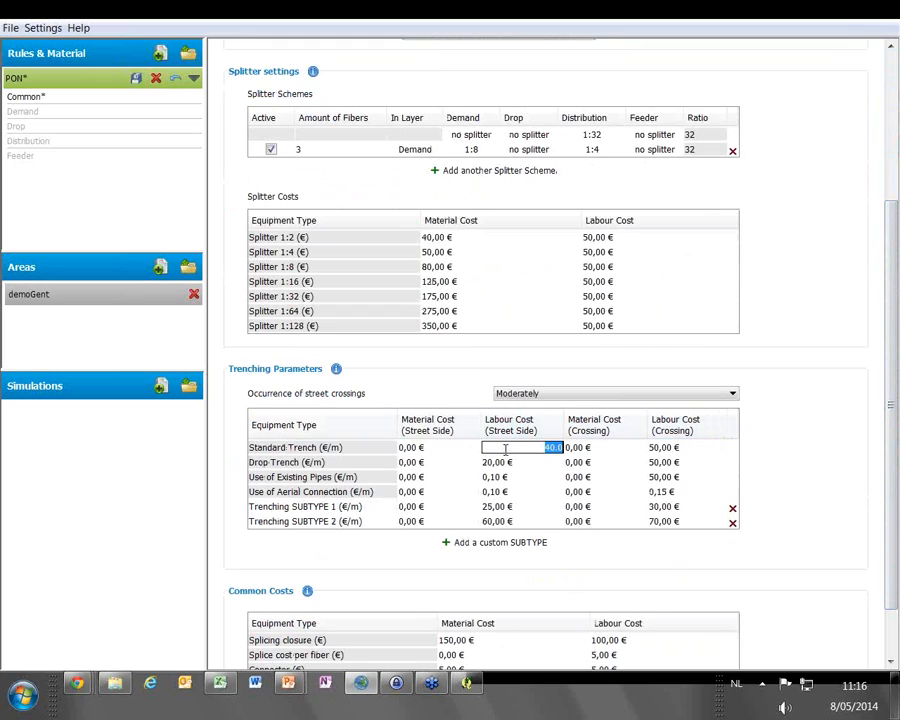
text(20)
key(Return)
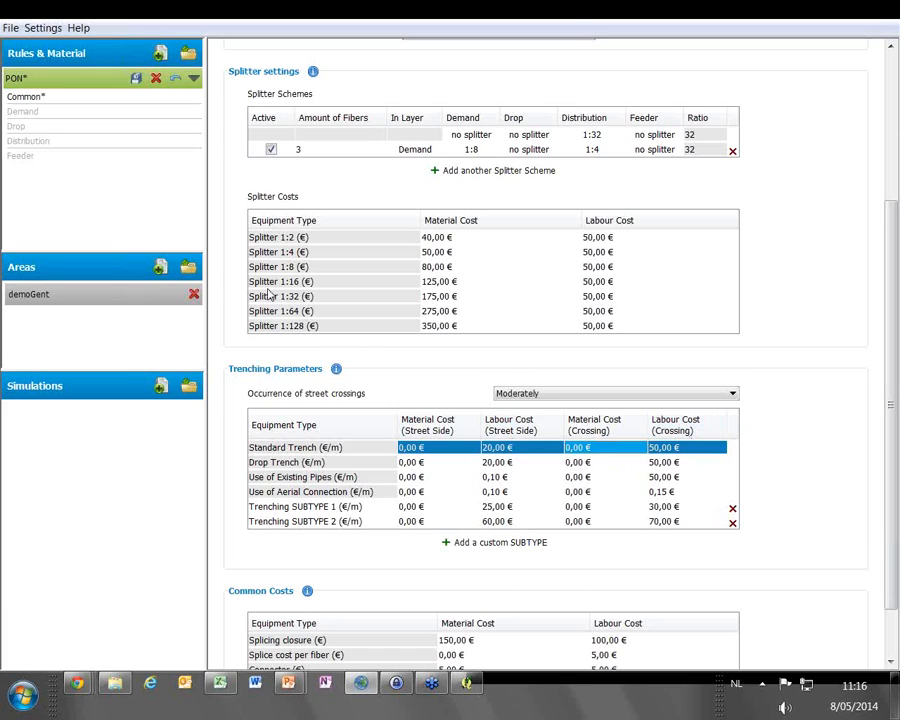
Set the number of active fibers to 2 per PON home and 2 per P2P home in the PON demand rules
click(49, 113)
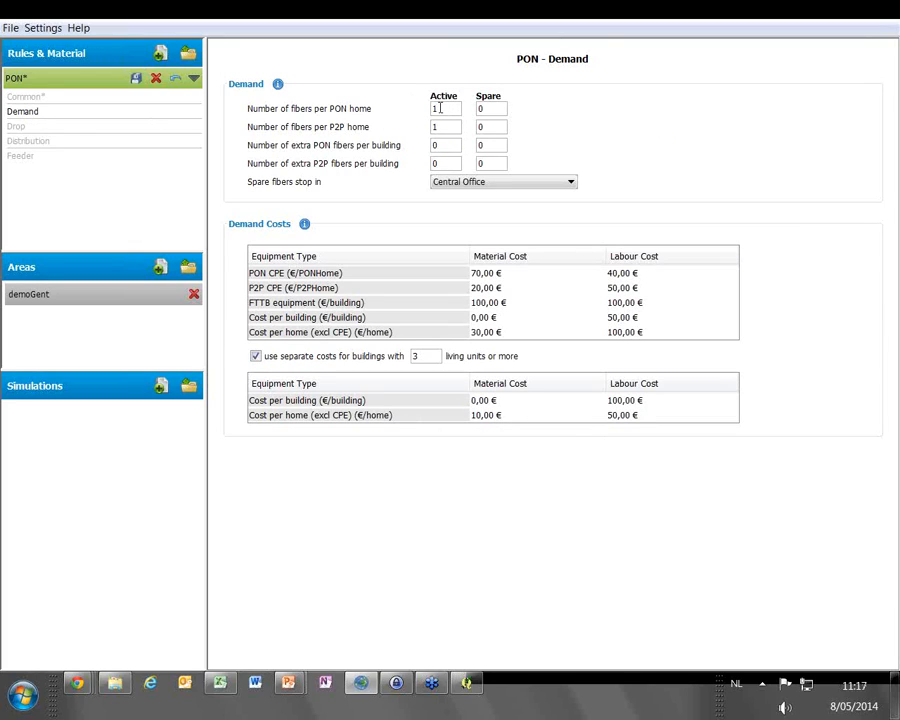
drag(445, 108, 427, 108)
text(2)
double_click(439, 126)
text(2)
Set the capacity of the distribution point to 60 homes in the PON distribution rules
click(60, 144)
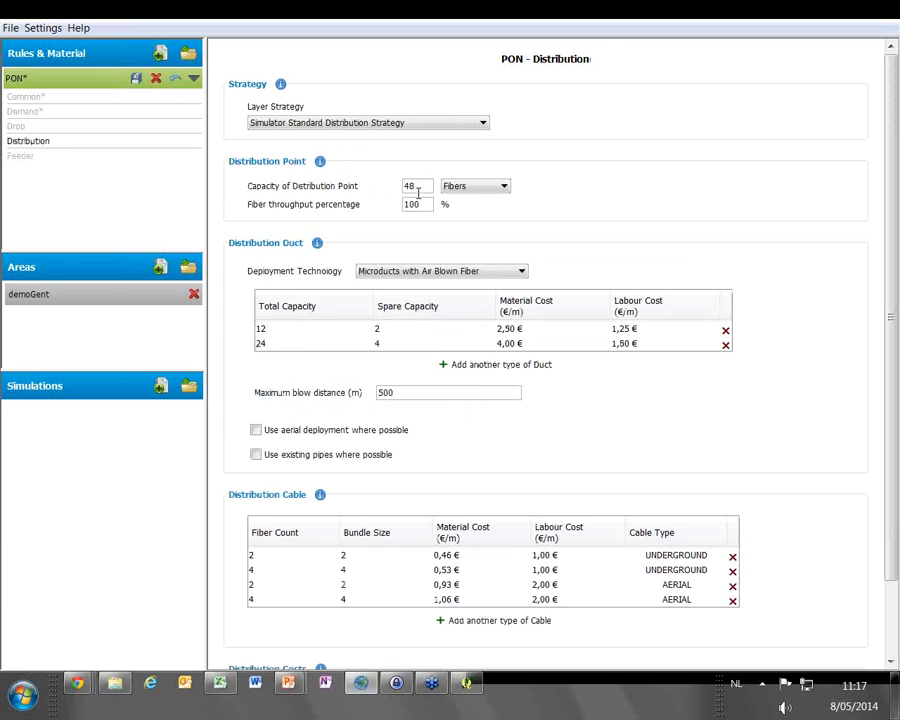
double_click(422, 187)
text(60)
click(478, 188)
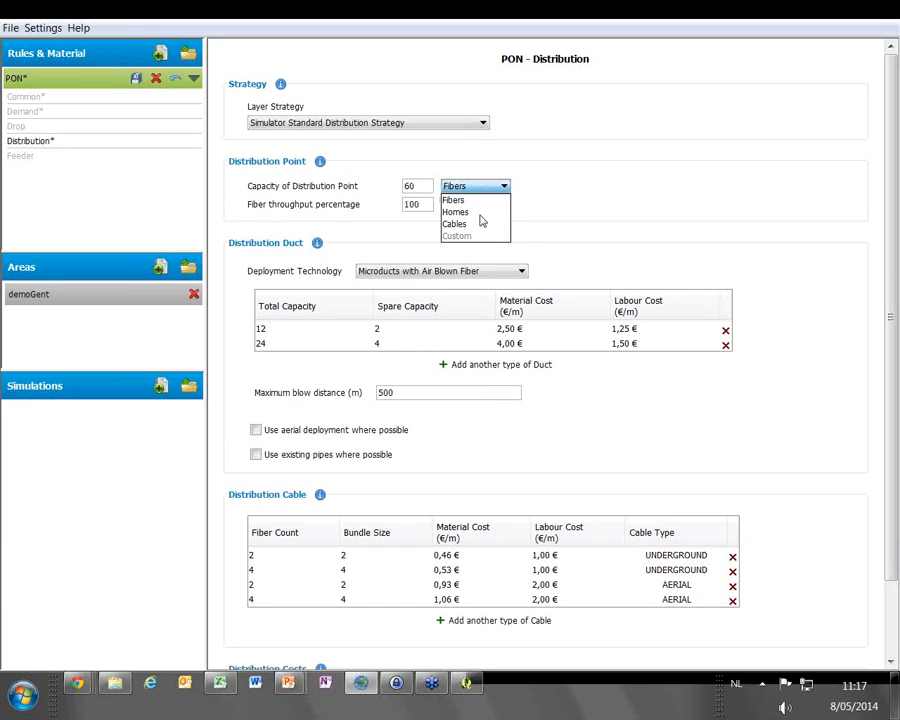
click(465, 212)
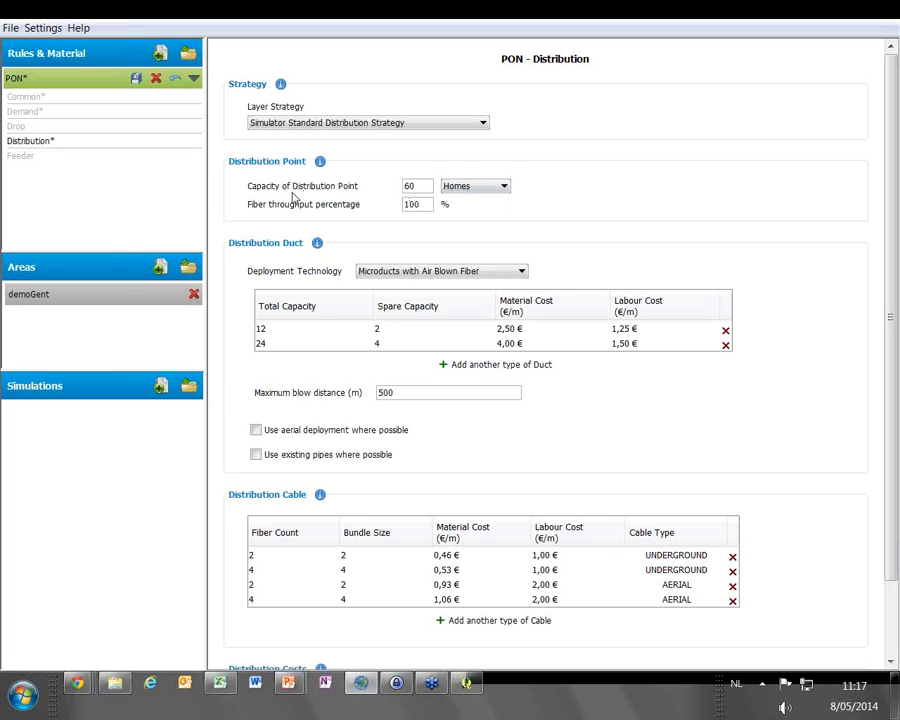
Set the feeder layer strategy to Simulator Feeder Direct Cable Strategy, keeping Microducts with Air Blown Fiber, and save all changes to the PON rules
click(52, 158)
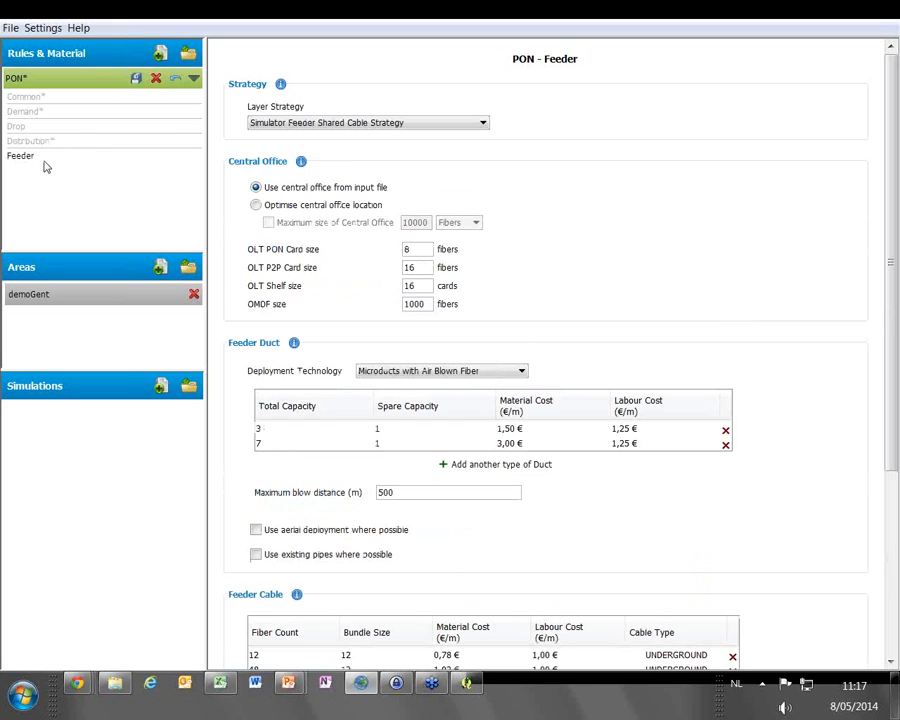
click(437, 371)
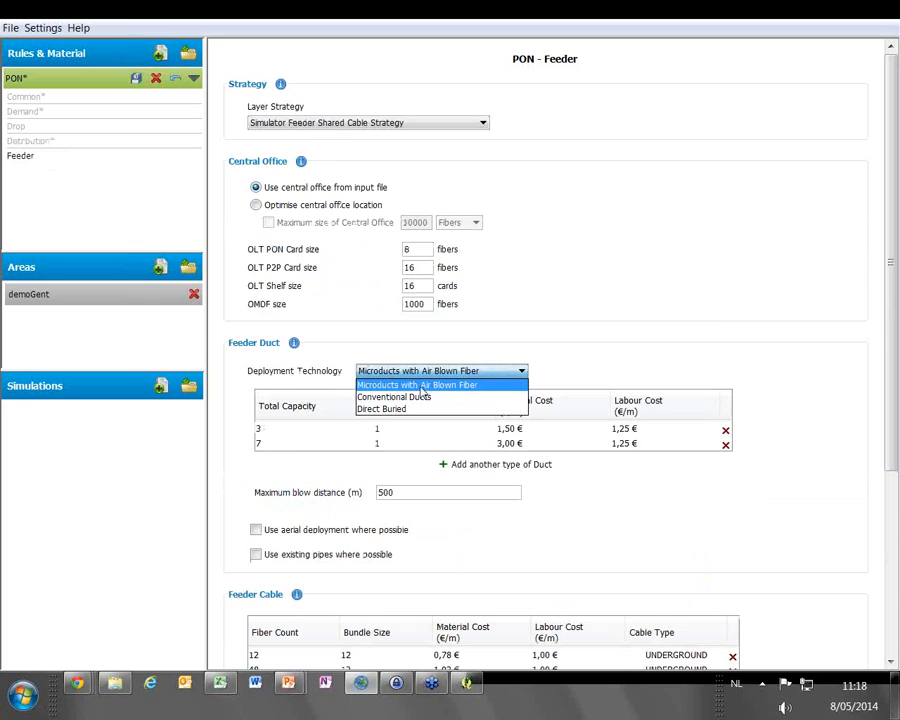
click(436, 386)
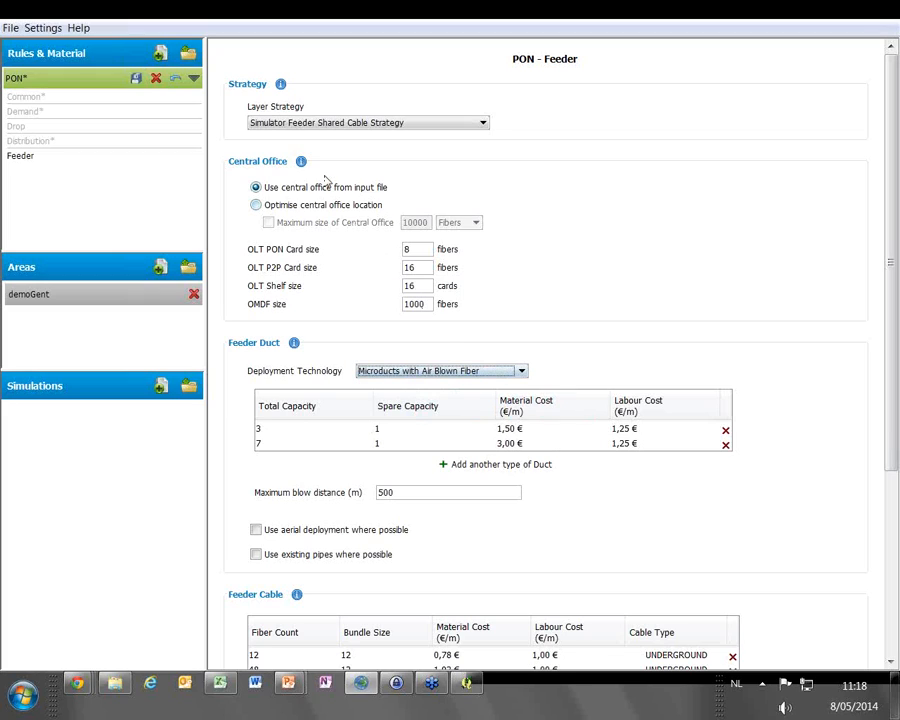
click(414, 122)
click(328, 137)
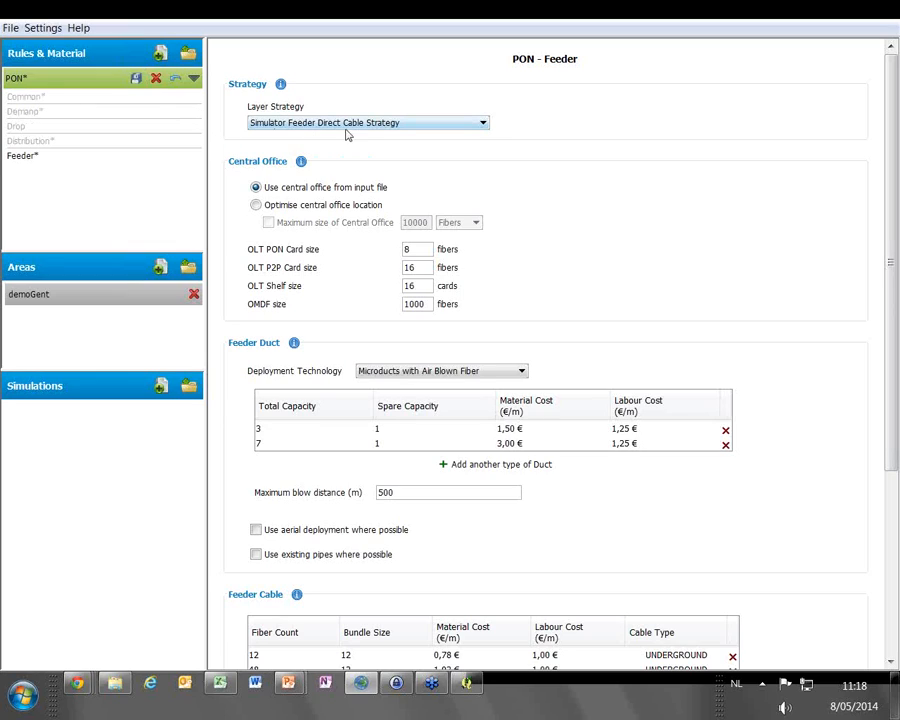
click(137, 80)
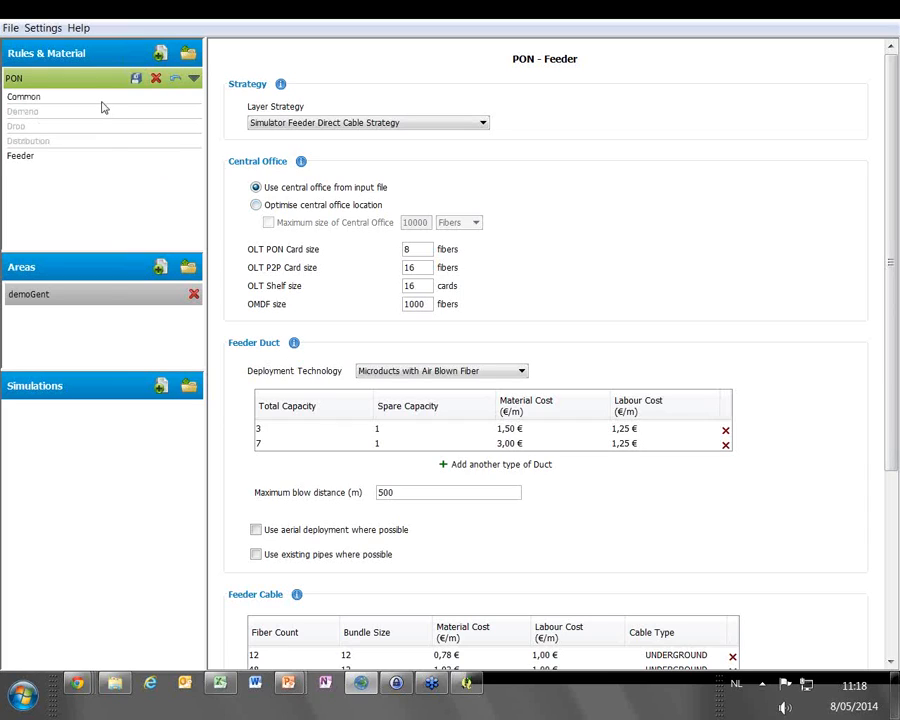
Create the simulation Simulation_01 with the PON rules & material and the demoGent area
click(161, 389)
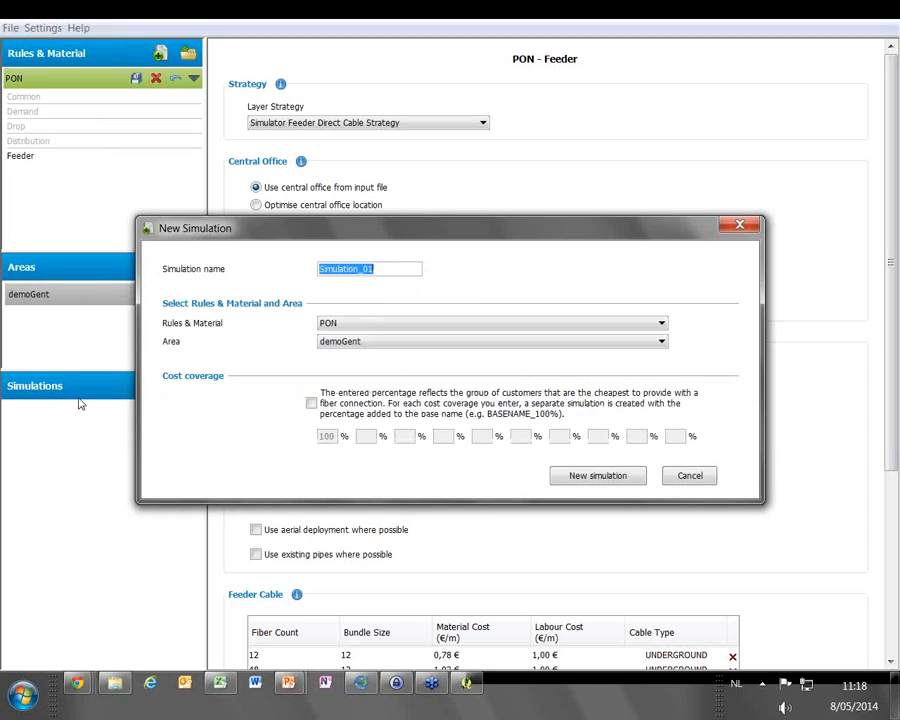
click(384, 328)
click(384, 329)
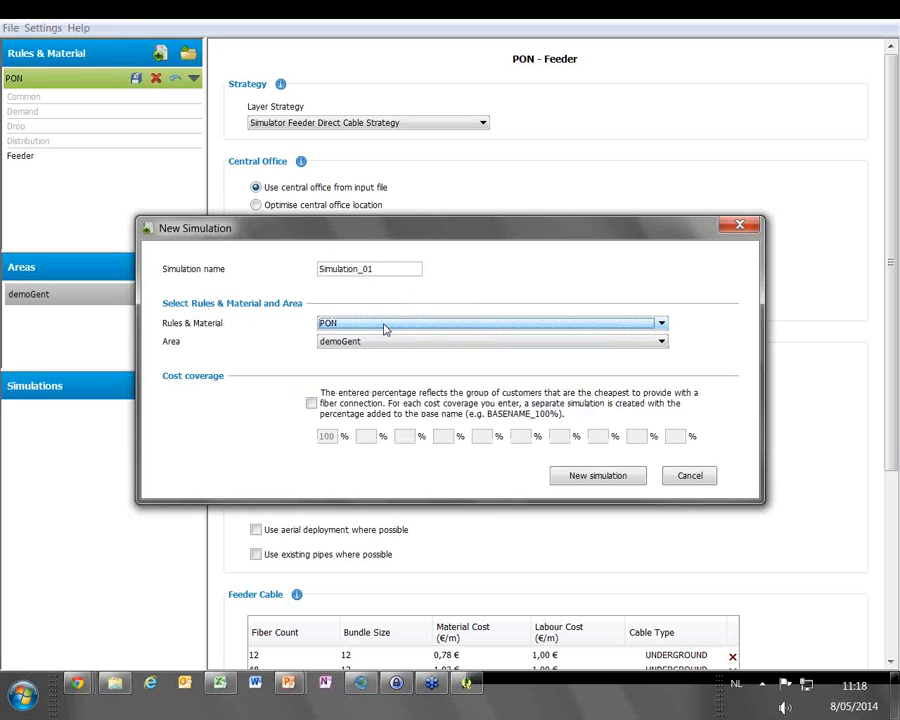
click(381, 347)
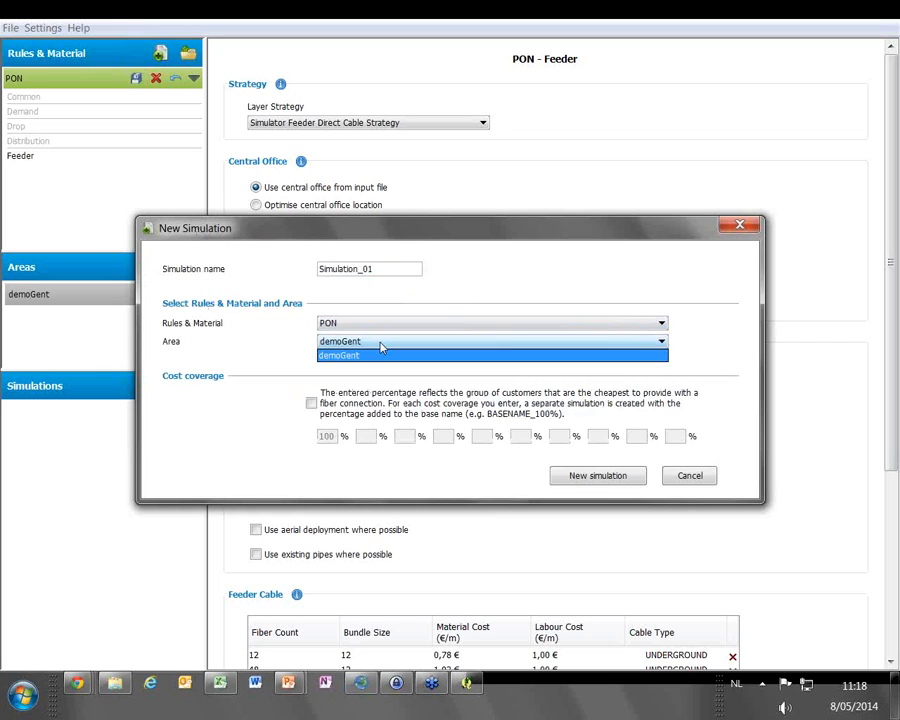
click(378, 351)
click(598, 476)
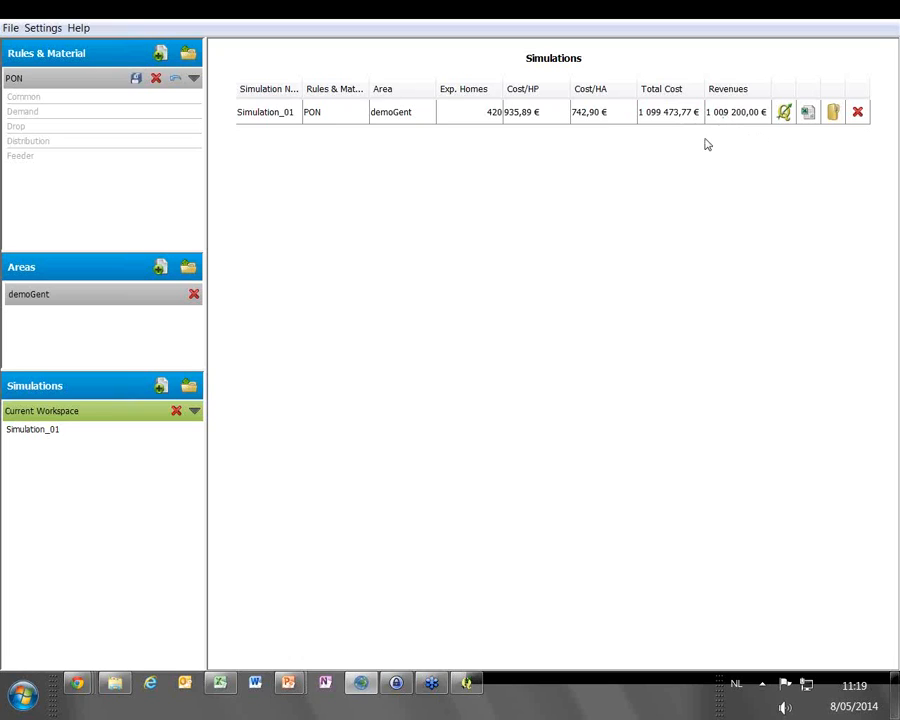
Open the Simulation_01 result in QGIS and zoom in on the street blocks in the southwest of the network
click(785, 114)
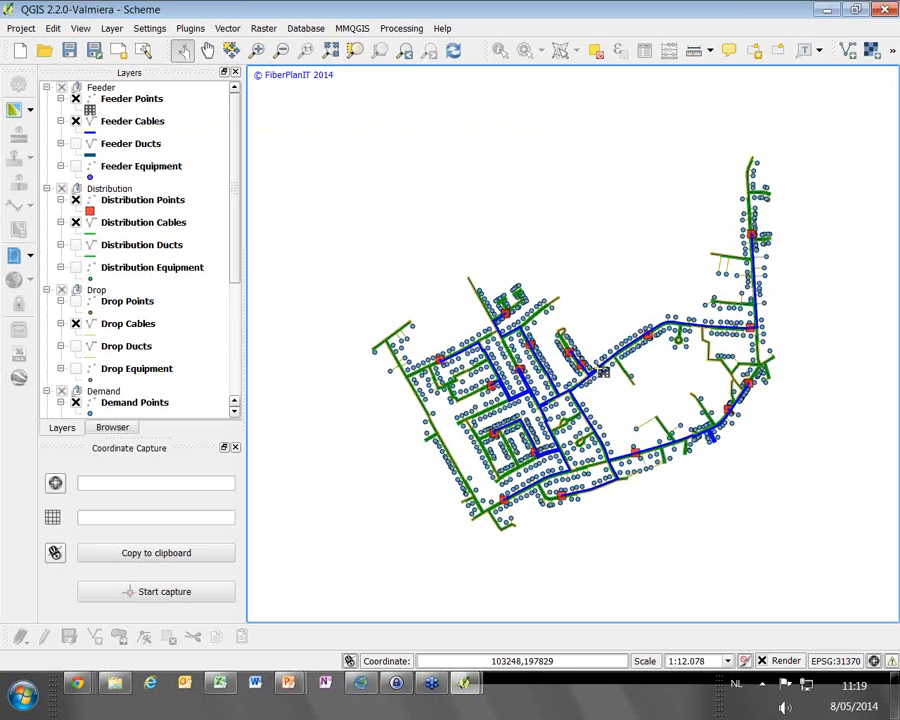
click(256, 50)
drag(456, 400, 562, 482)
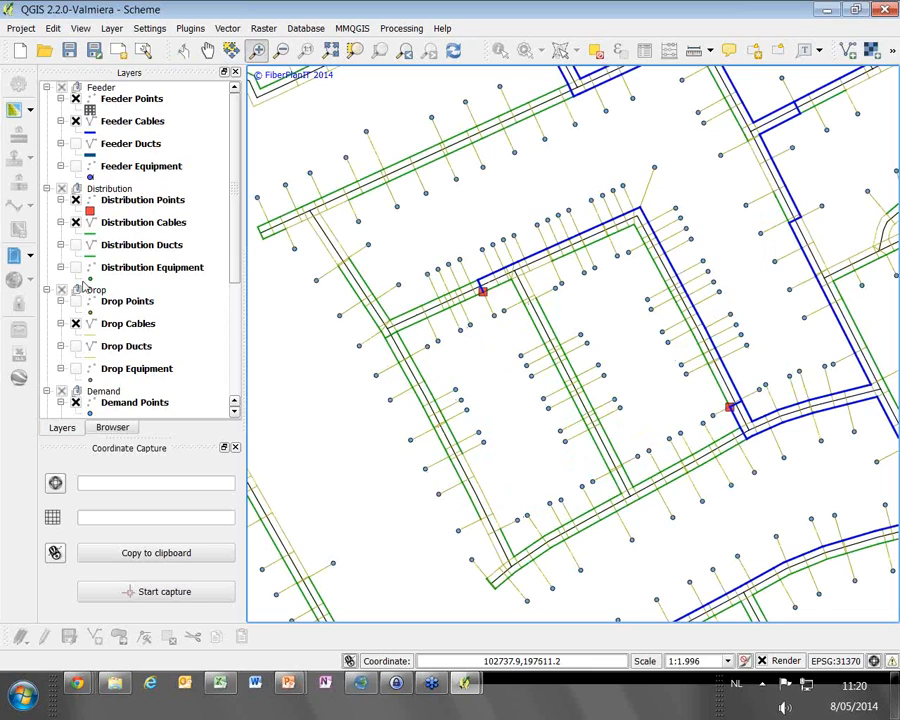
Identify two segments of the Distribution Cables layer to examine their cable count, cable sizes and fiber use
click(124, 222)
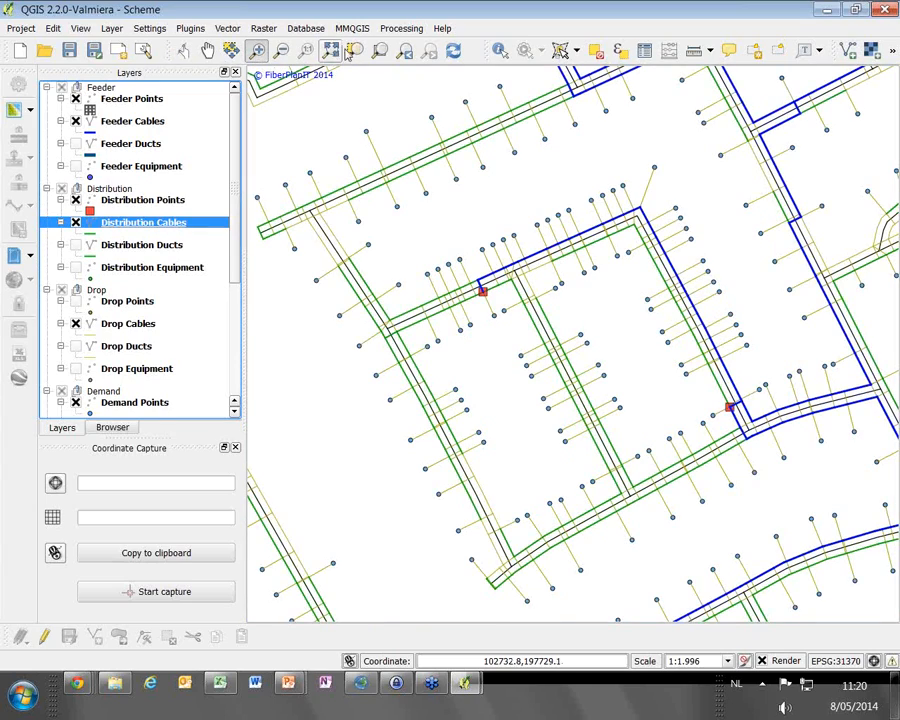
click(501, 51)
click(454, 441)
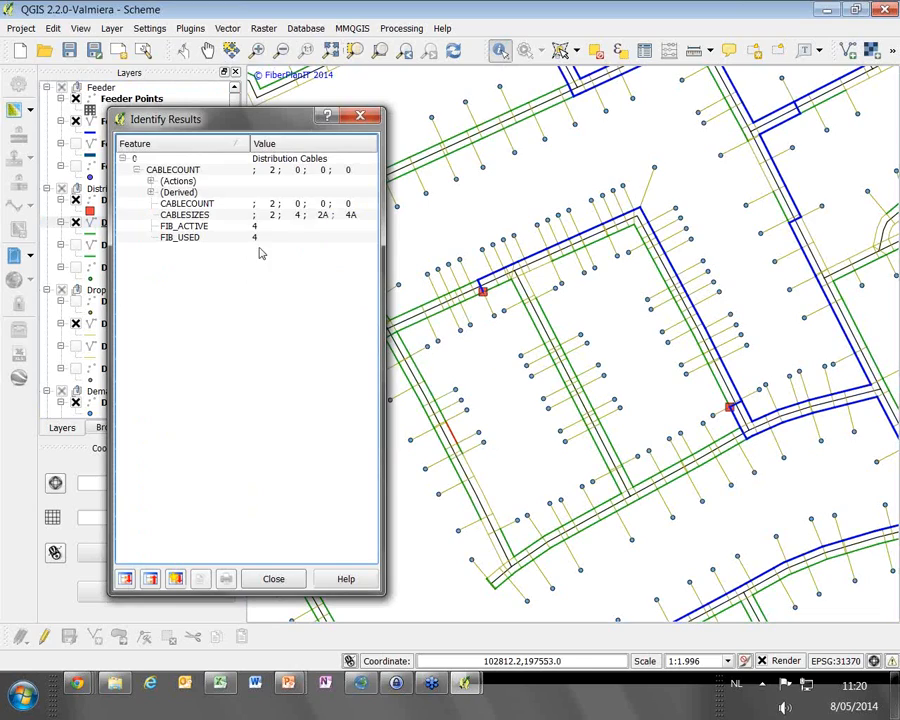
click(273, 205)
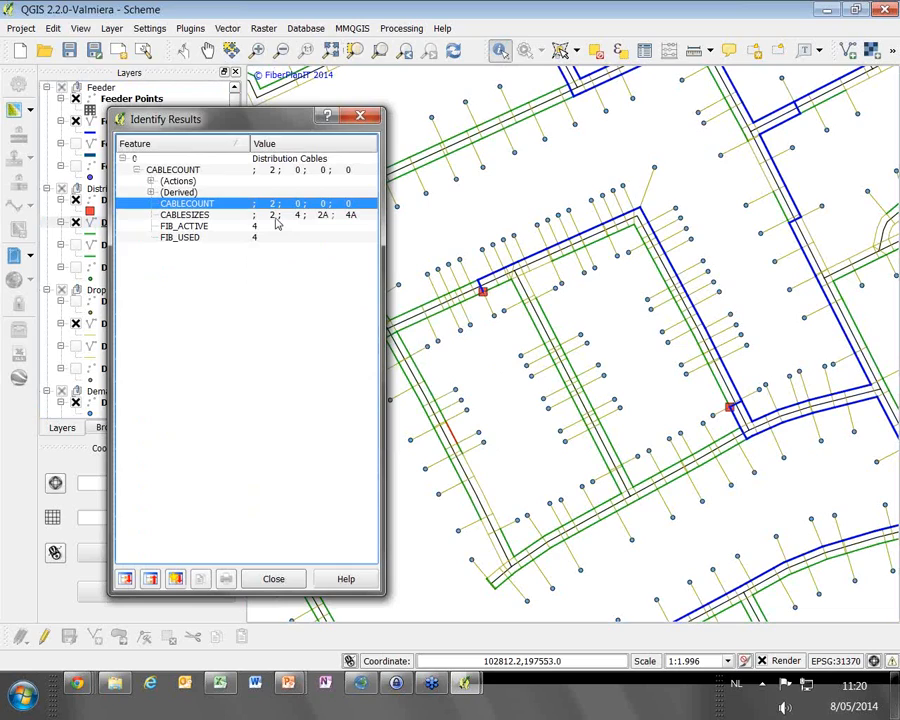
click(420, 325)
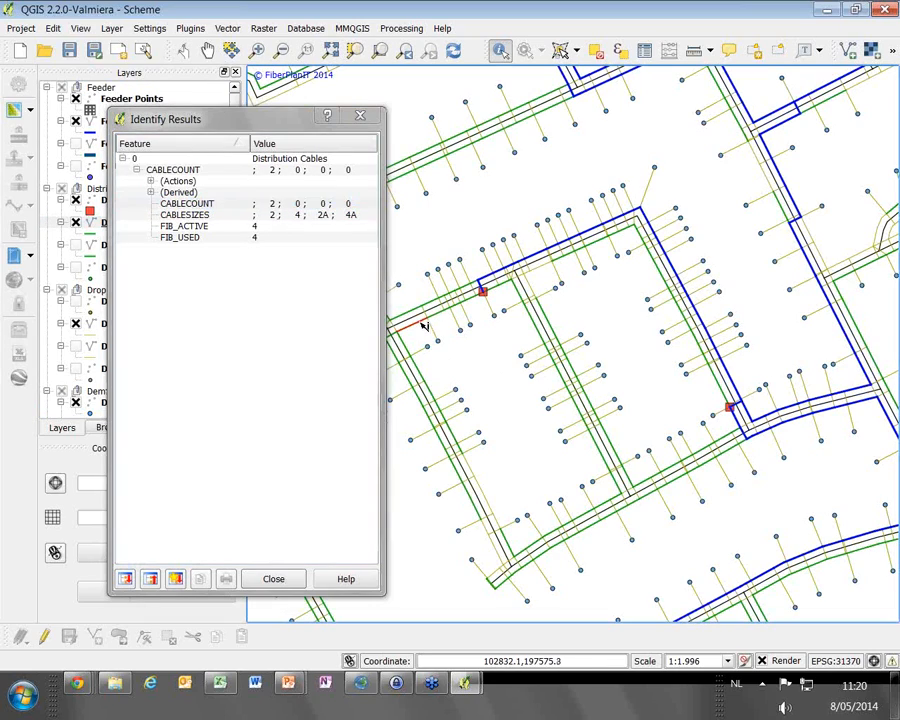
click(285, 578)
Identify the distribution point on the block's northern street in the Distribution Points layer to check its home count
click(170, 200)
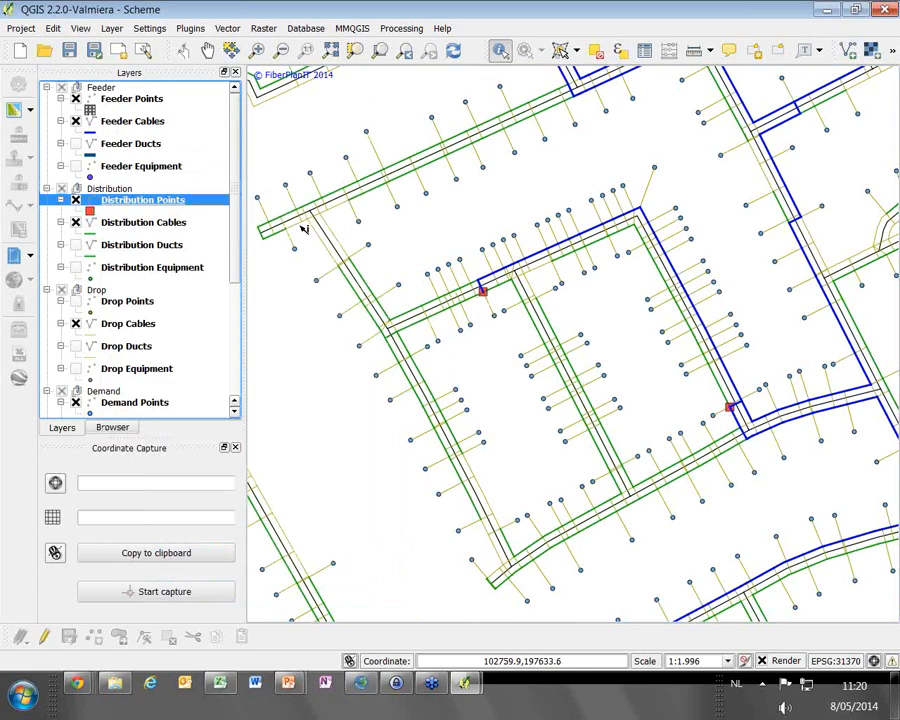
click(483, 294)
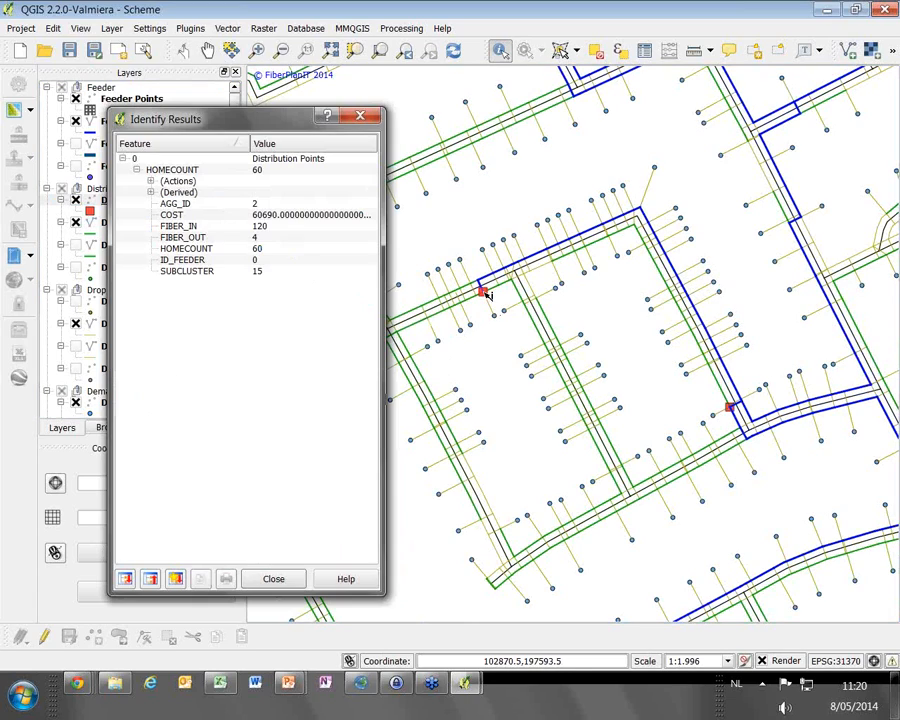
click(285, 250)
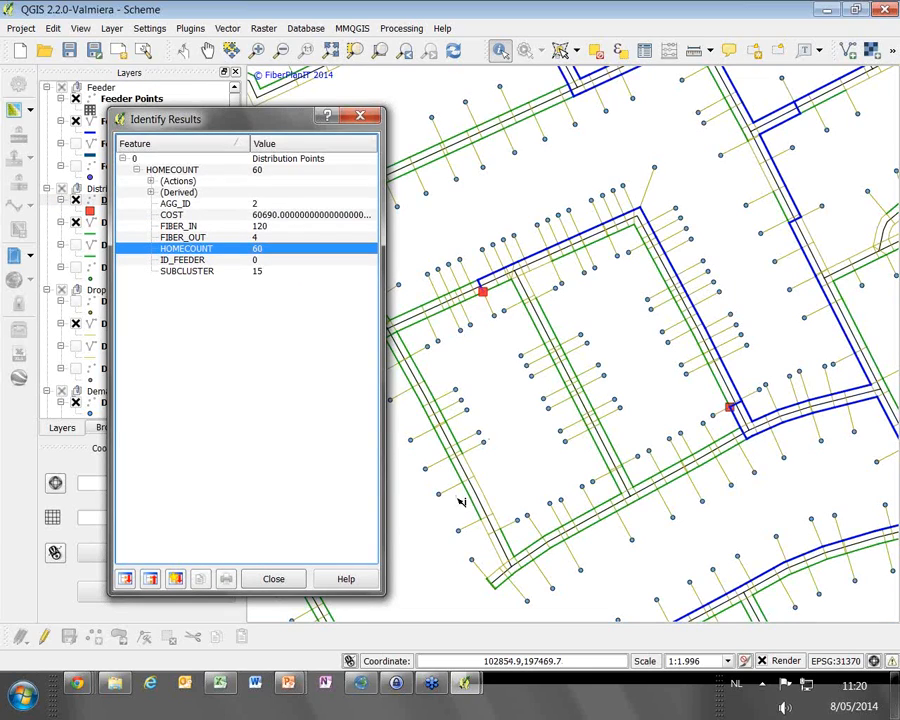
click(290, 580)
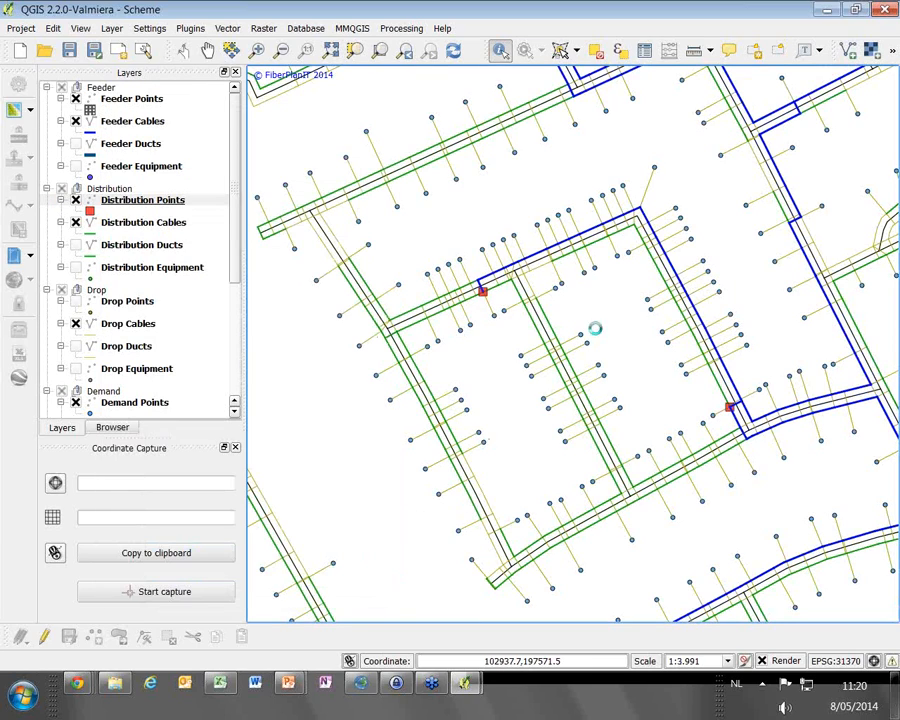
View the wider network and close QGIS, discarding the project changes
scroll(415, 237, down, 3)
scroll(557, 268, up, 1)
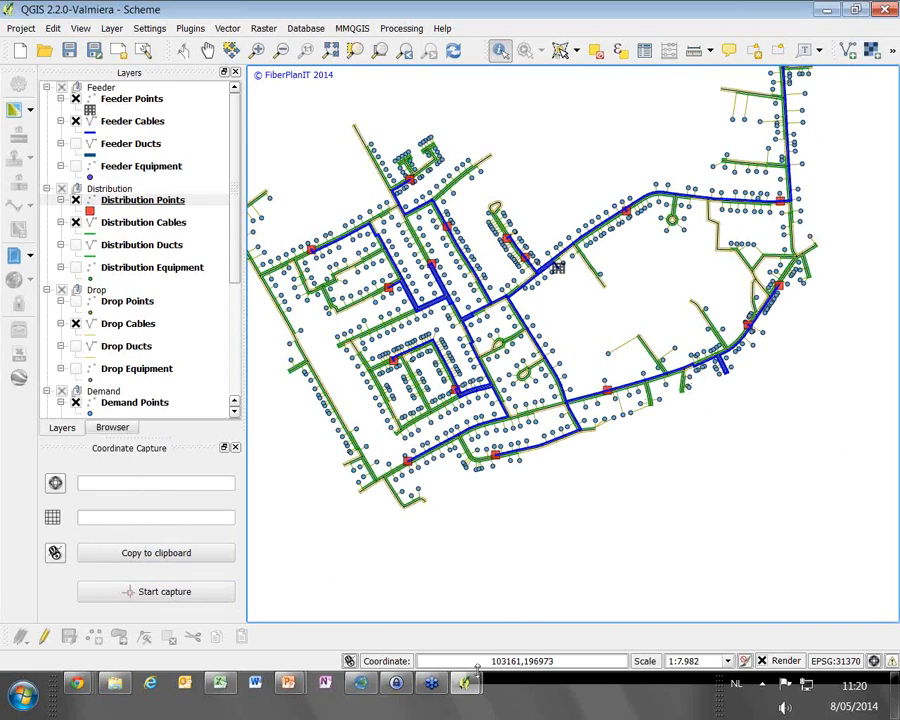
click(884, 9)
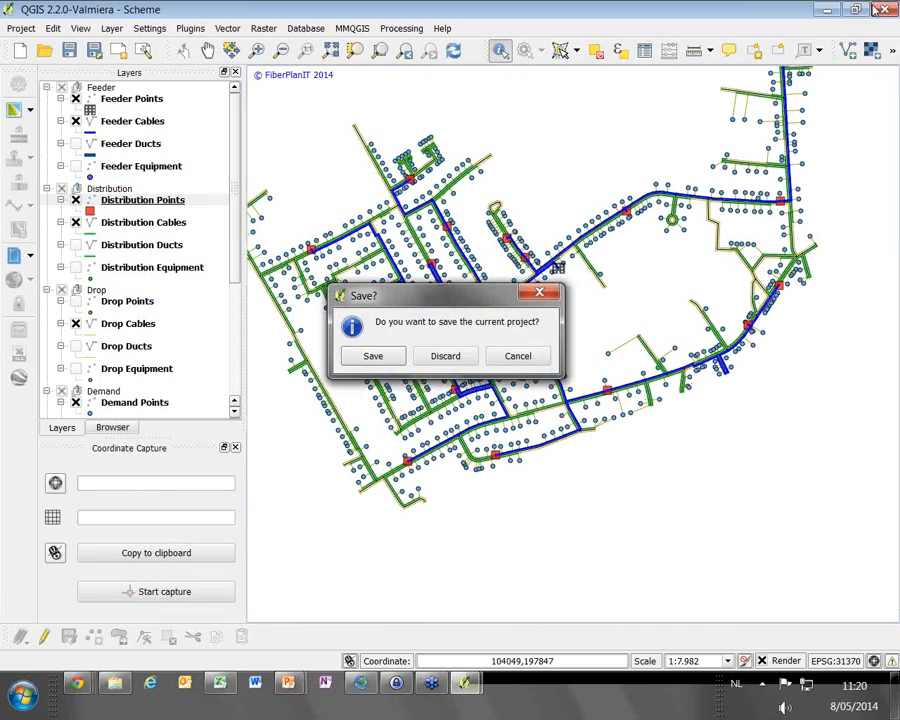
click(444, 357)
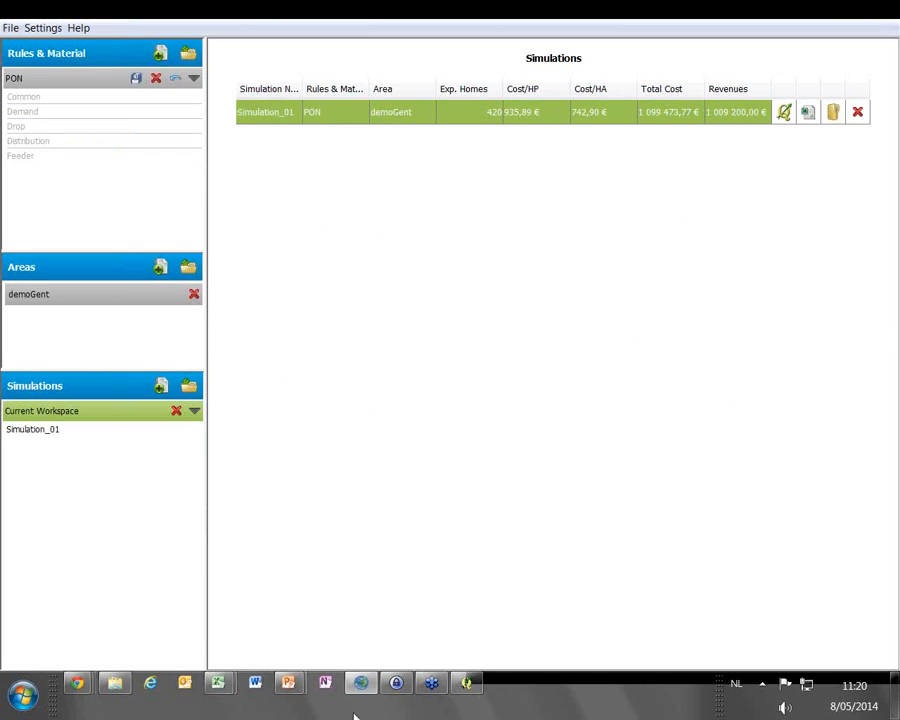
Switch to the Simulation_01 BOM workbook in Excel and examine the cost overview, the bill of materials and the costs per distribution point
mouse_move(217, 683)
click(375, 588)
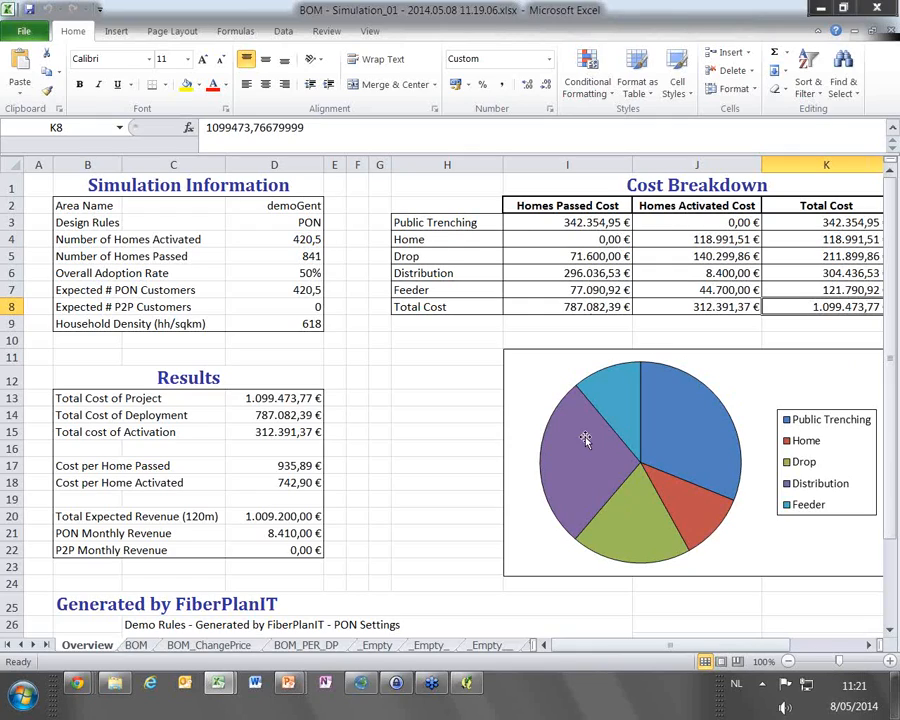
click(136, 645)
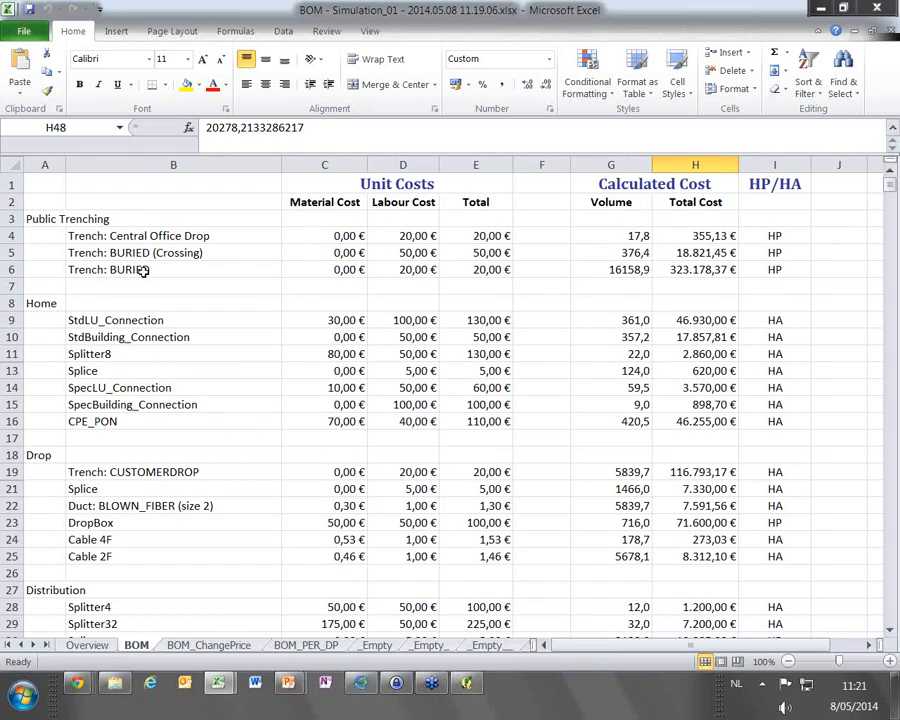
click(608, 268)
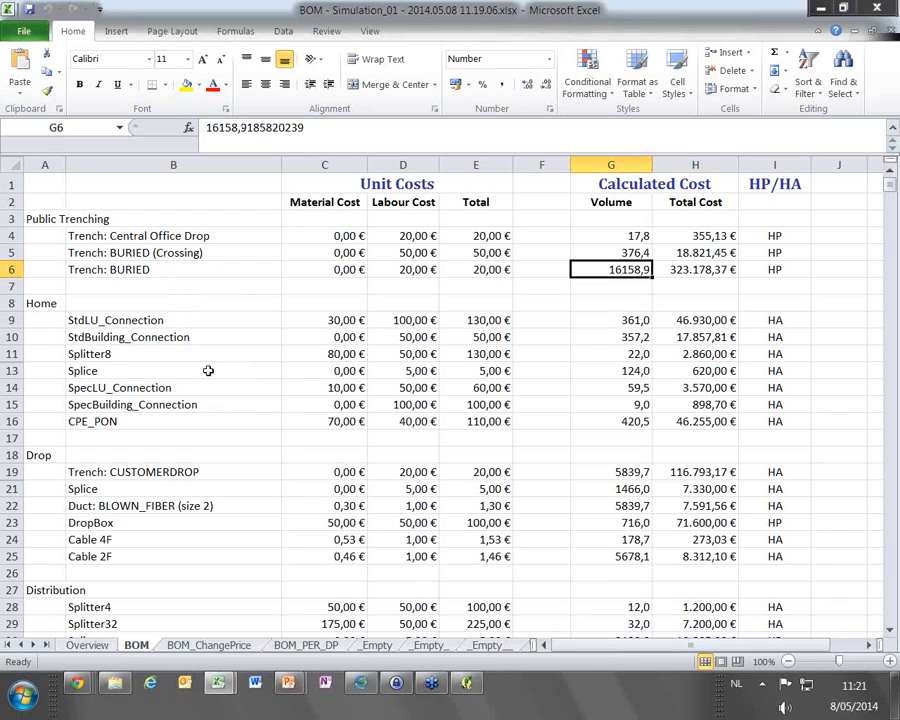
scroll(182, 390, down, 1)
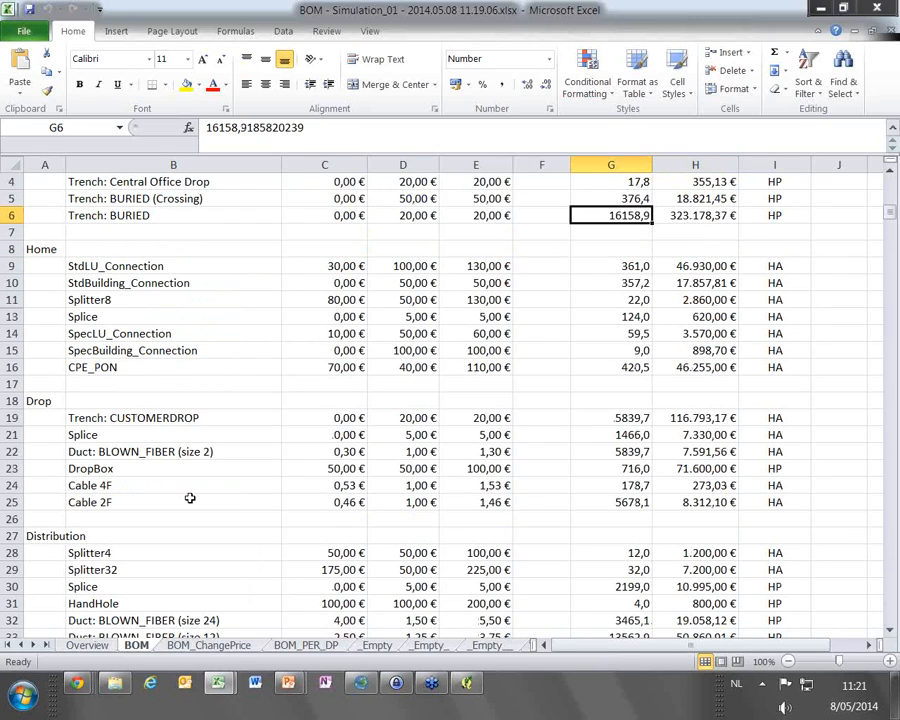
scroll(200, 494, down, 5)
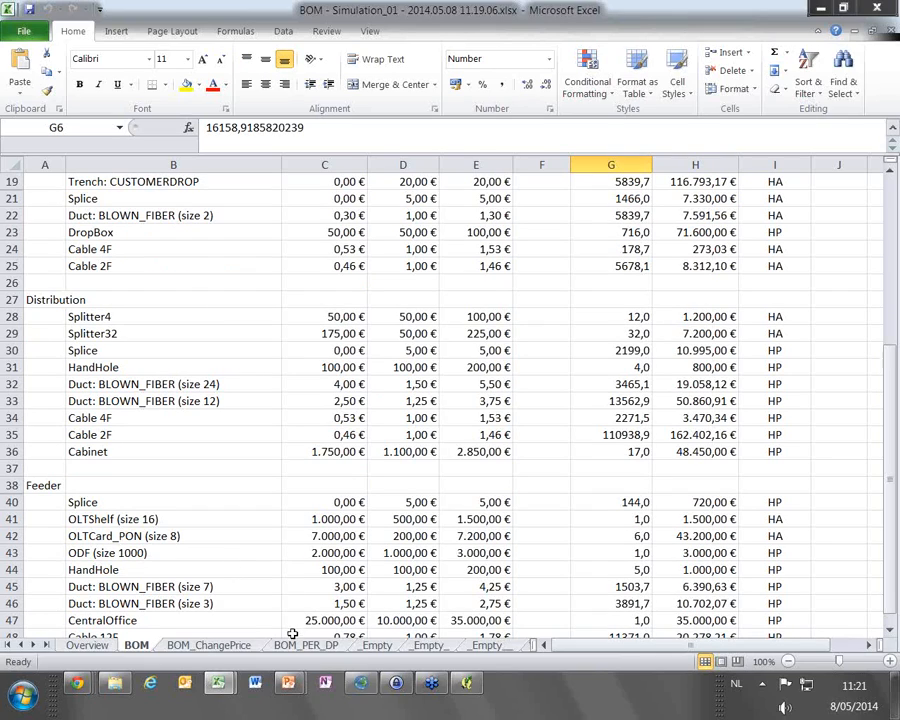
key(ctrl+Page_Down)
key(ctrl+Page_Down)
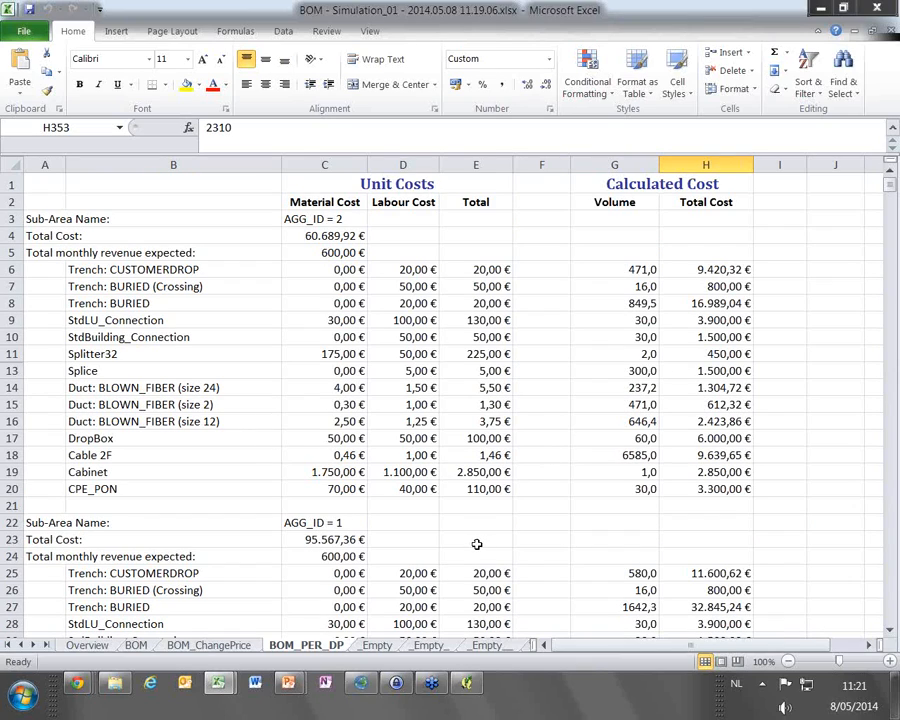
Switch to FiberPlanIT Simulator and create a rules & material set named PON_1F by duplicating the existing PON set
click(378, 686)
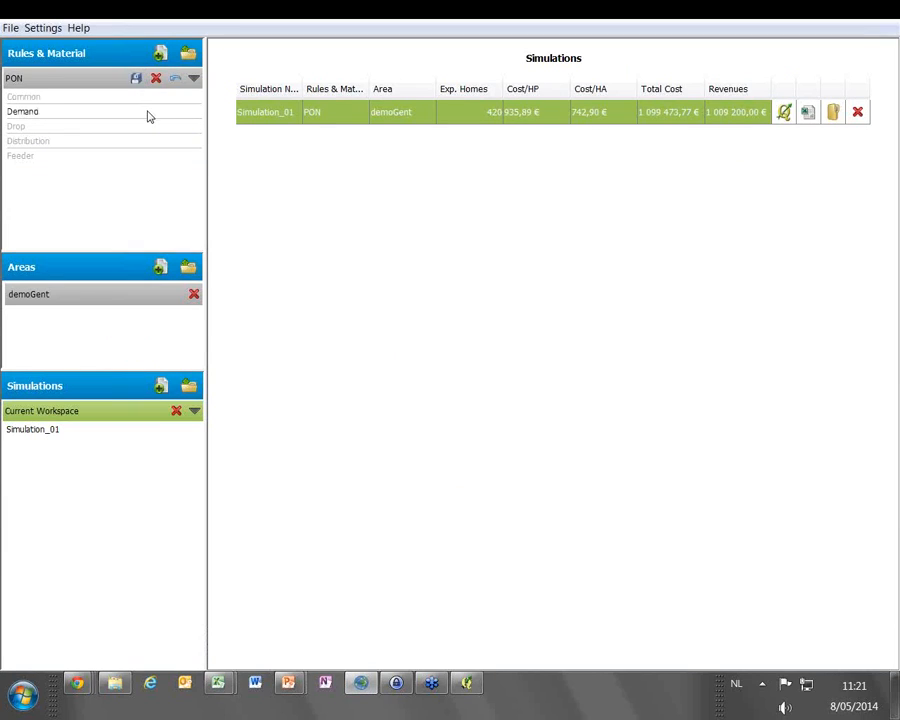
click(160, 52)
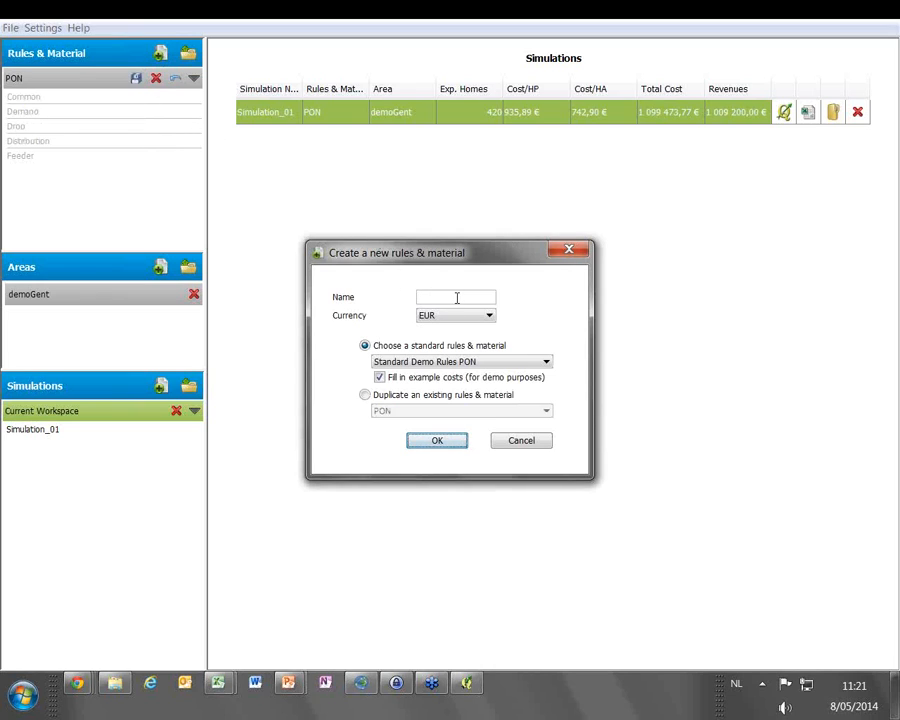
click(457, 298)
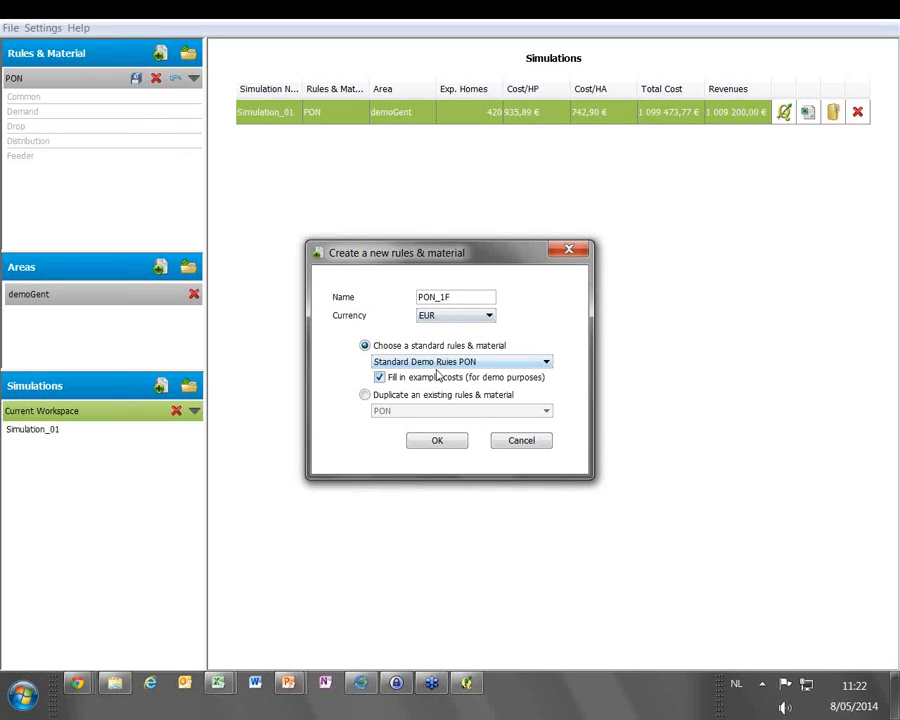
click(430, 399)
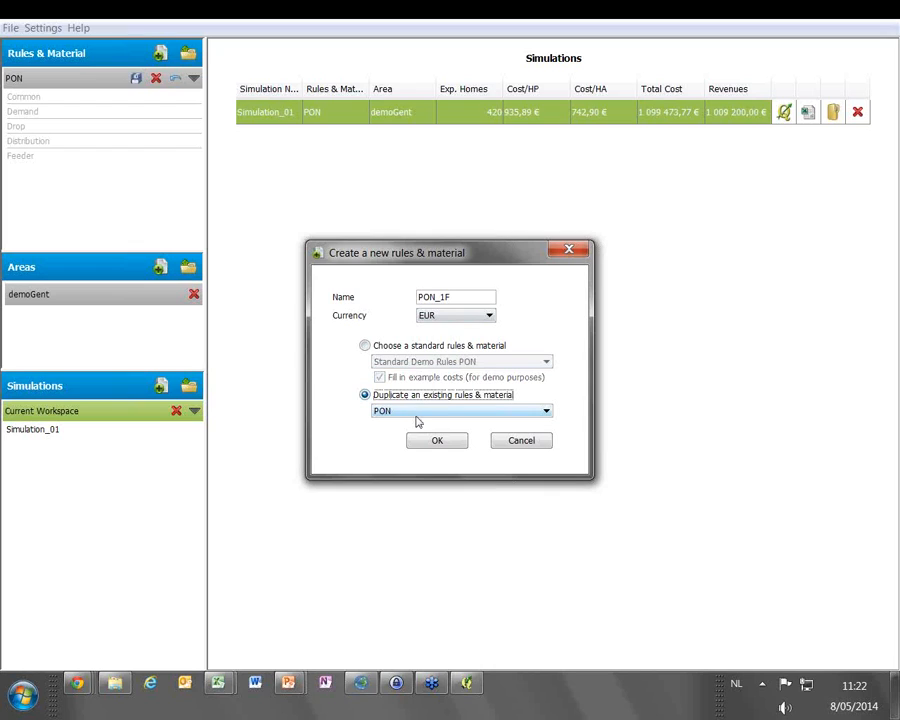
click(436, 441)
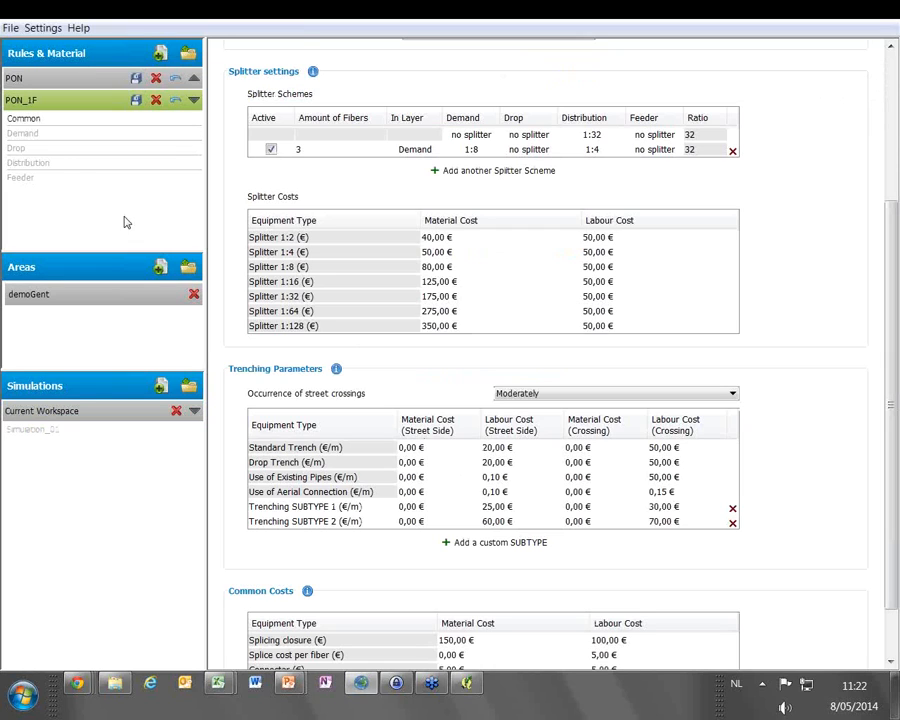
Set the active fibers per PON home and per P2P home to 1 in PON_1F's demand rules and save the set
click(56, 133)
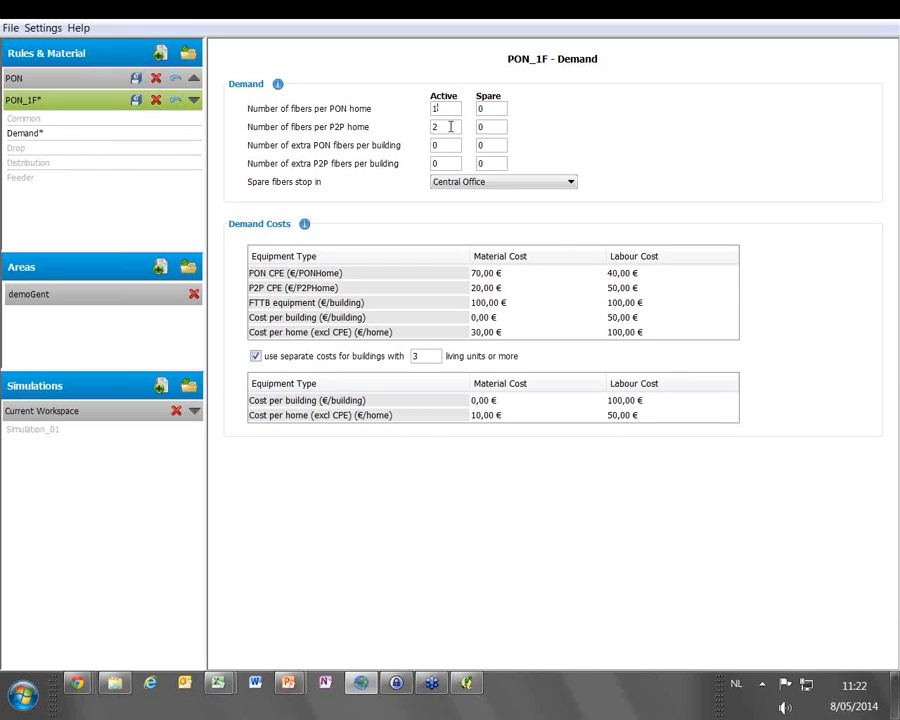
double_click(450, 126)
text(1)
click(137, 100)
click(160, 385)
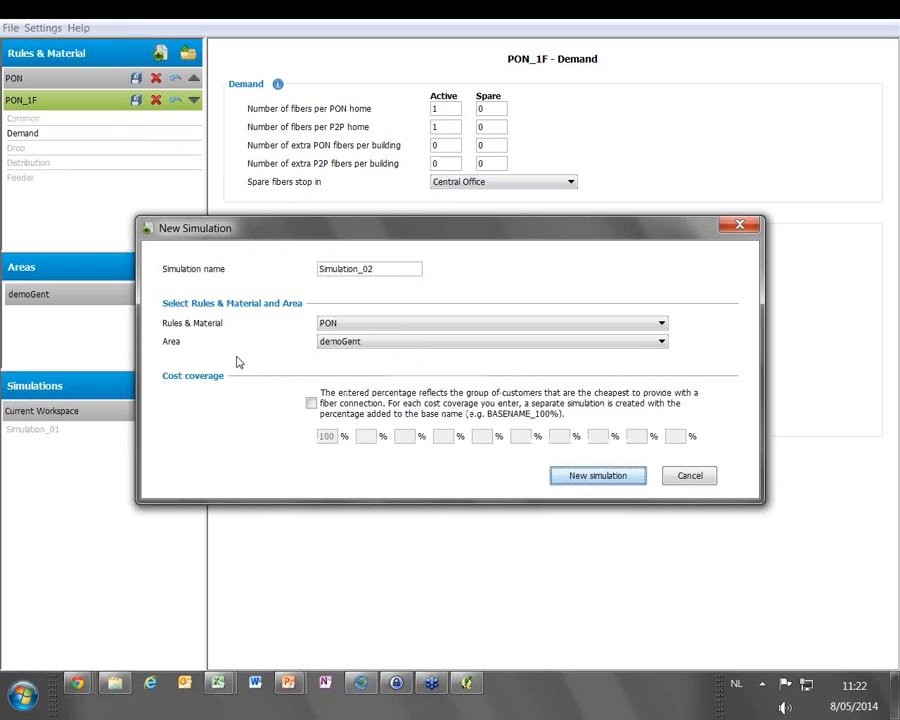
click(396, 324)
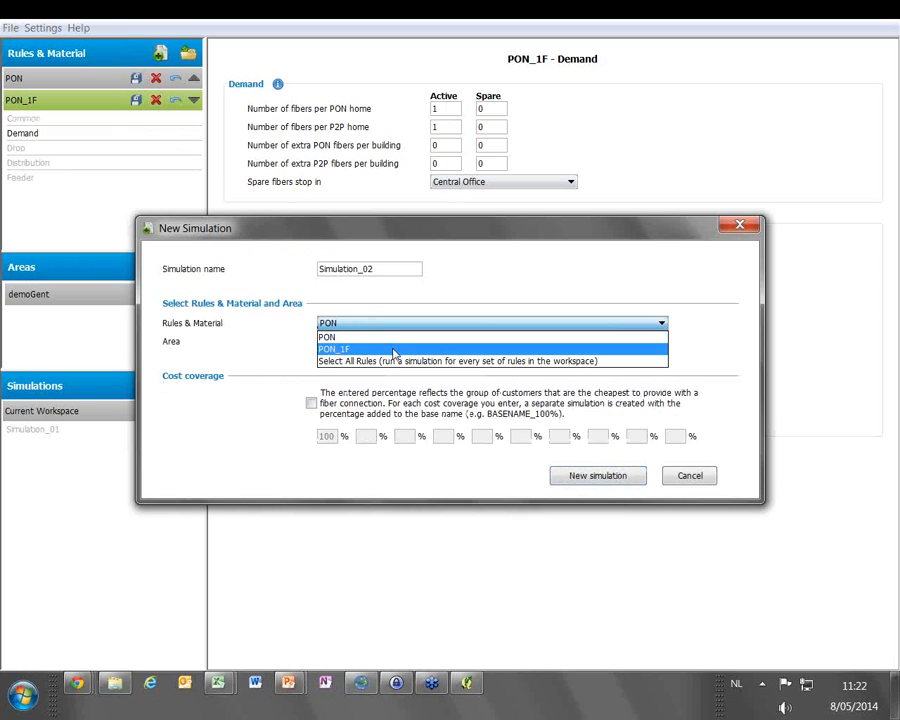
click(693, 478)
click(693, 478)
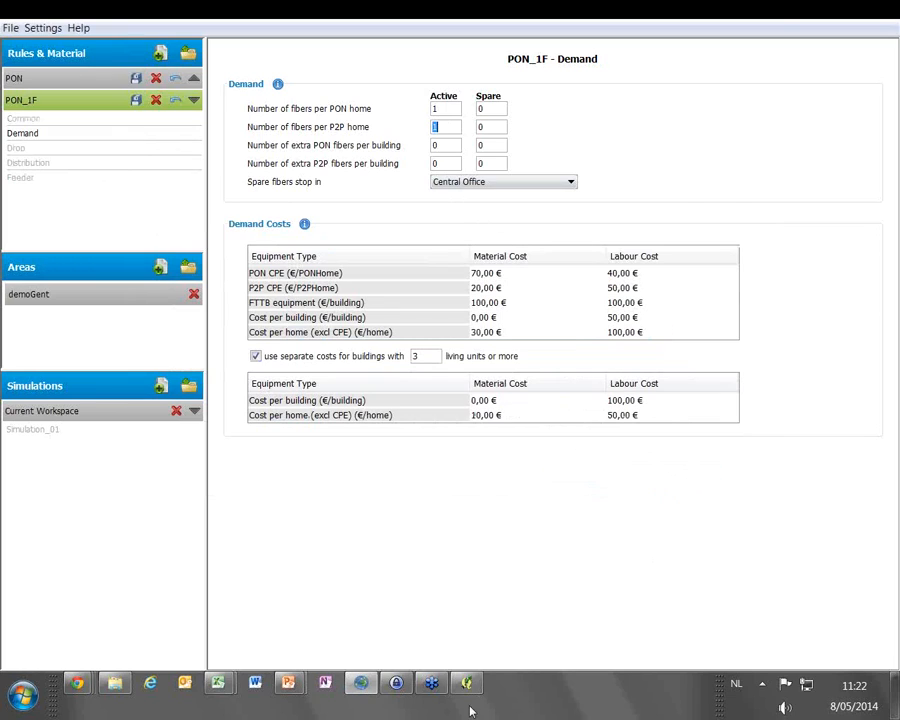
Start a second Simulator instance with the Demo_Webinar workspace and maximize its window
right_click(361, 683)
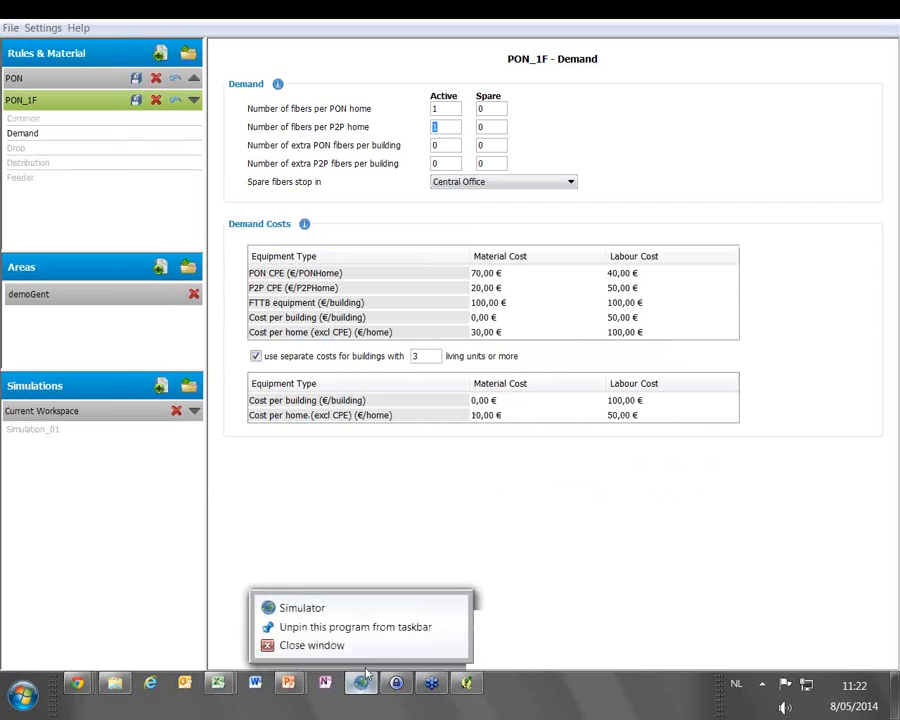
click(357, 607)
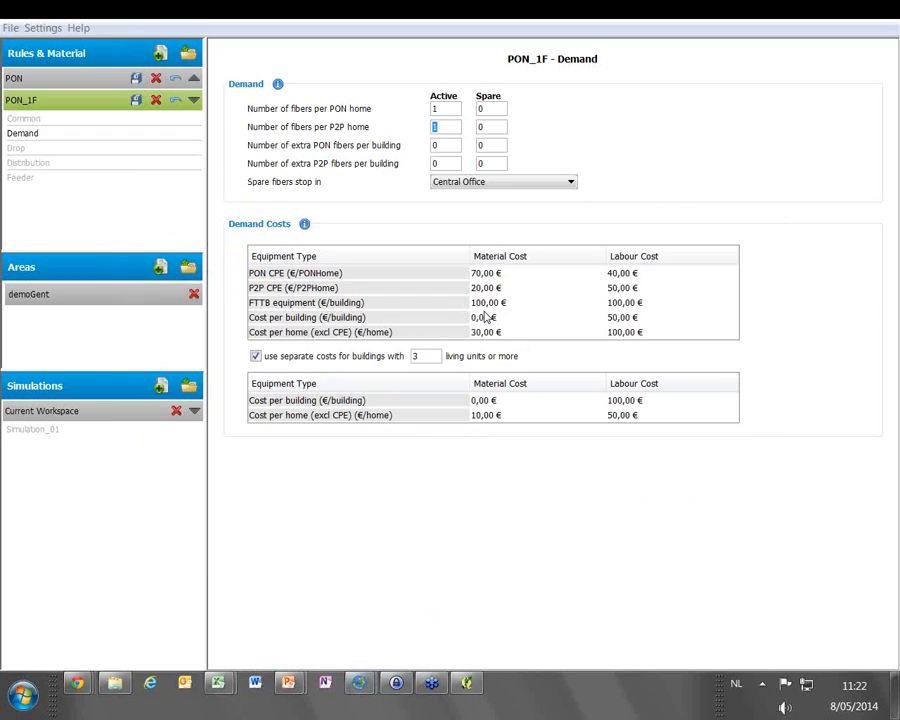
mouse_move(370, 683)
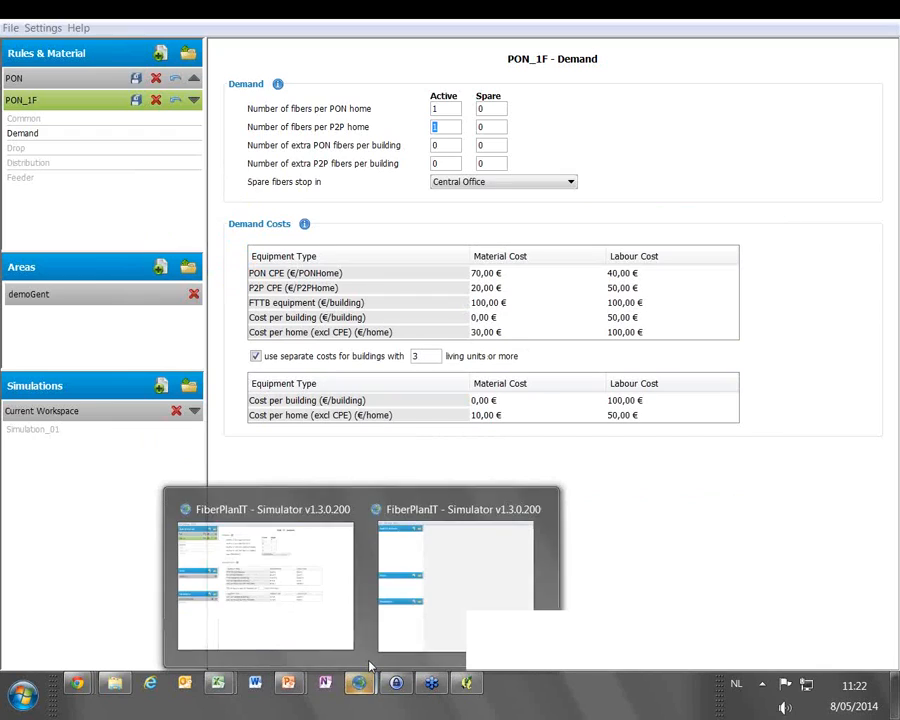
click(444, 582)
click(445, 319)
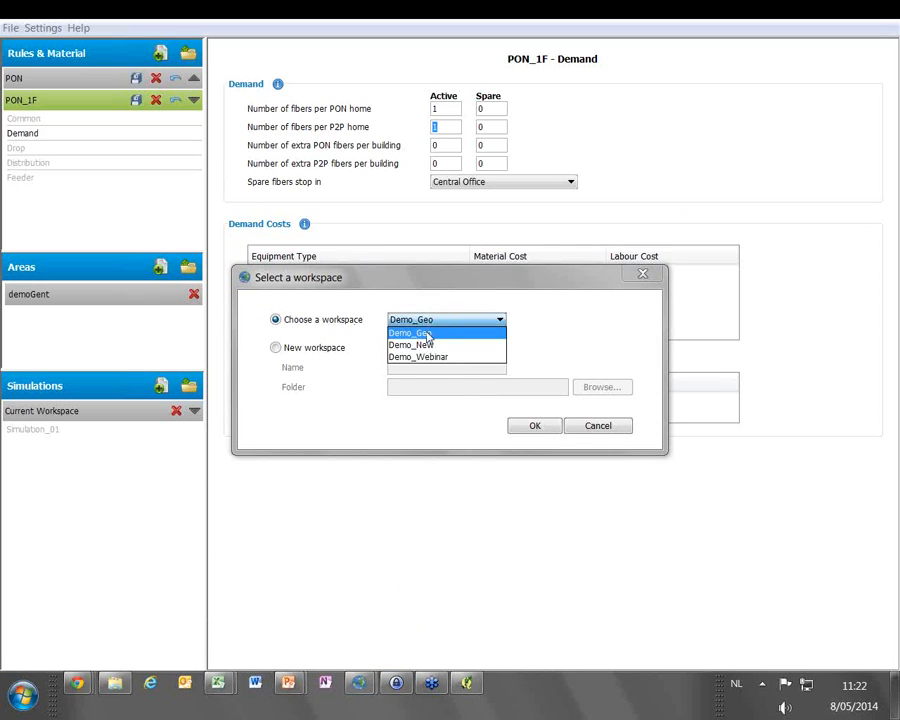
click(430, 357)
click(533, 426)
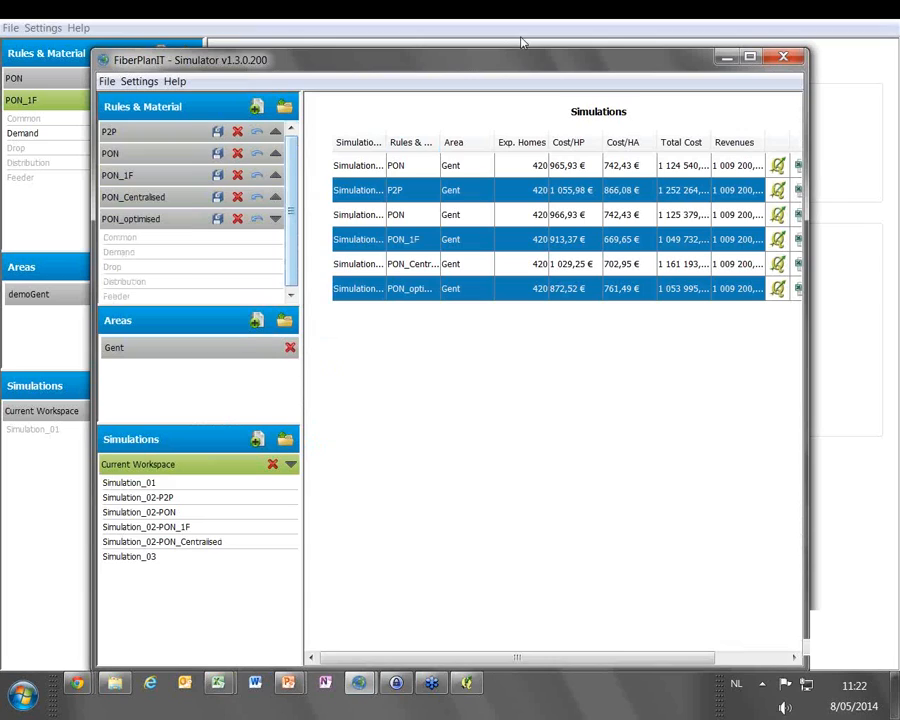
double_click(520, 68)
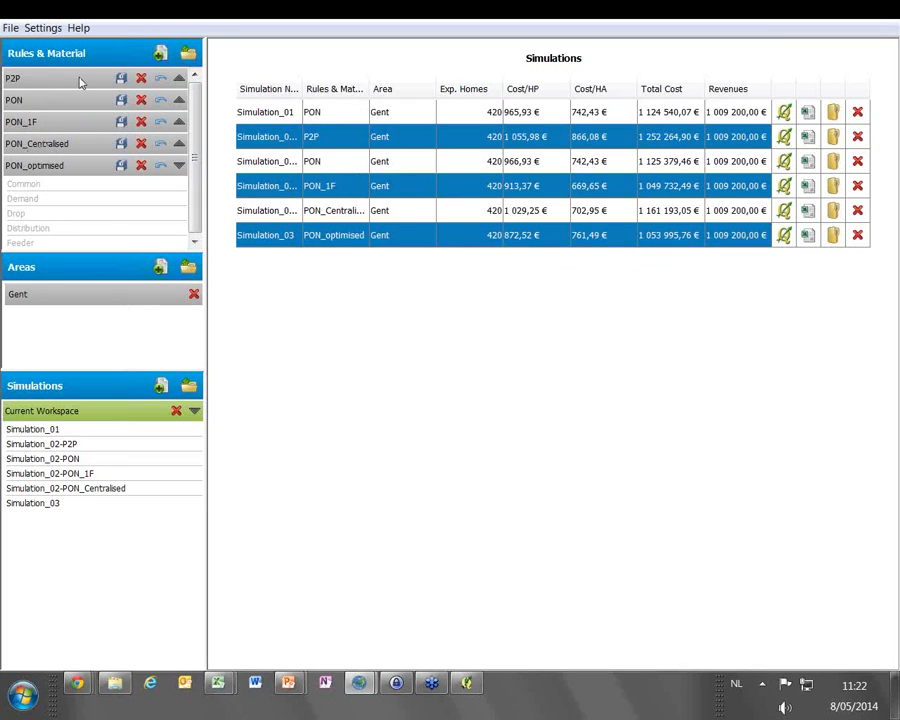
Review the Common splitter settings and the Distribution settings of PON_optimised, and return to the workspace's simulation overview
click(49, 187)
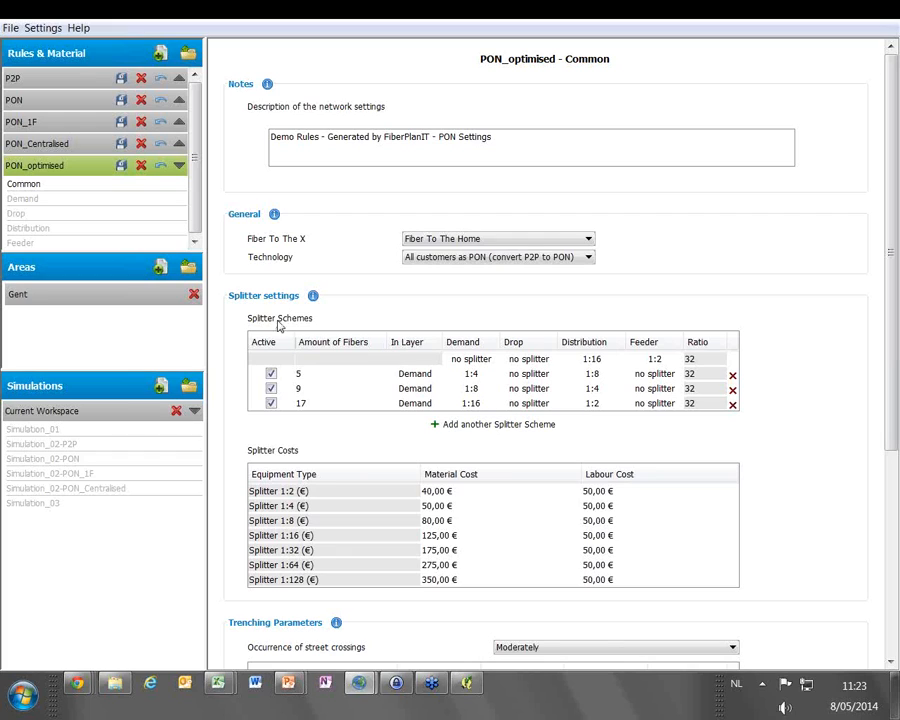
click(46, 230)
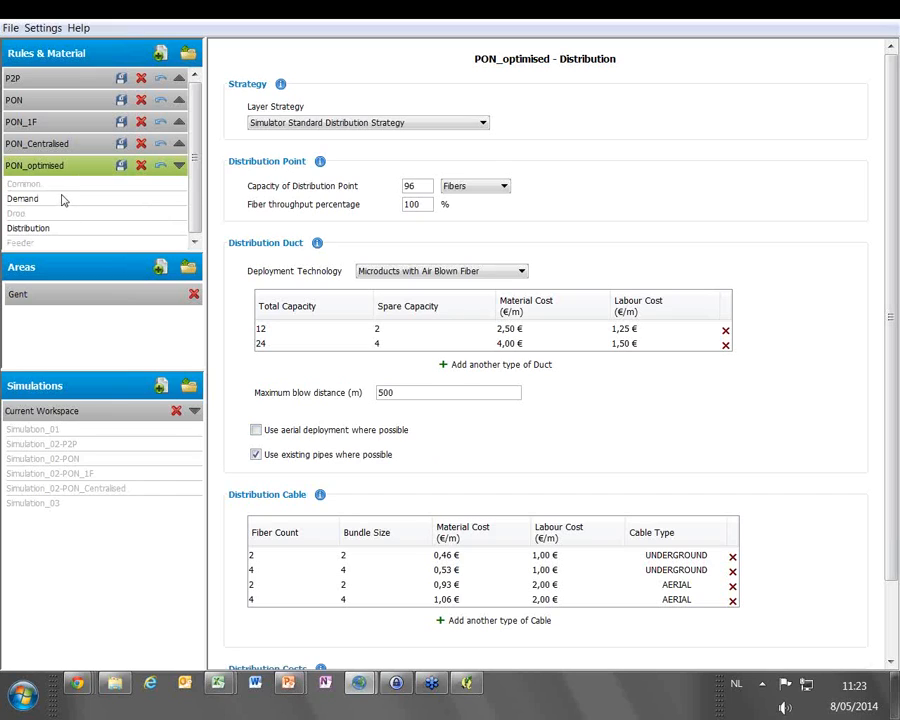
click(45, 411)
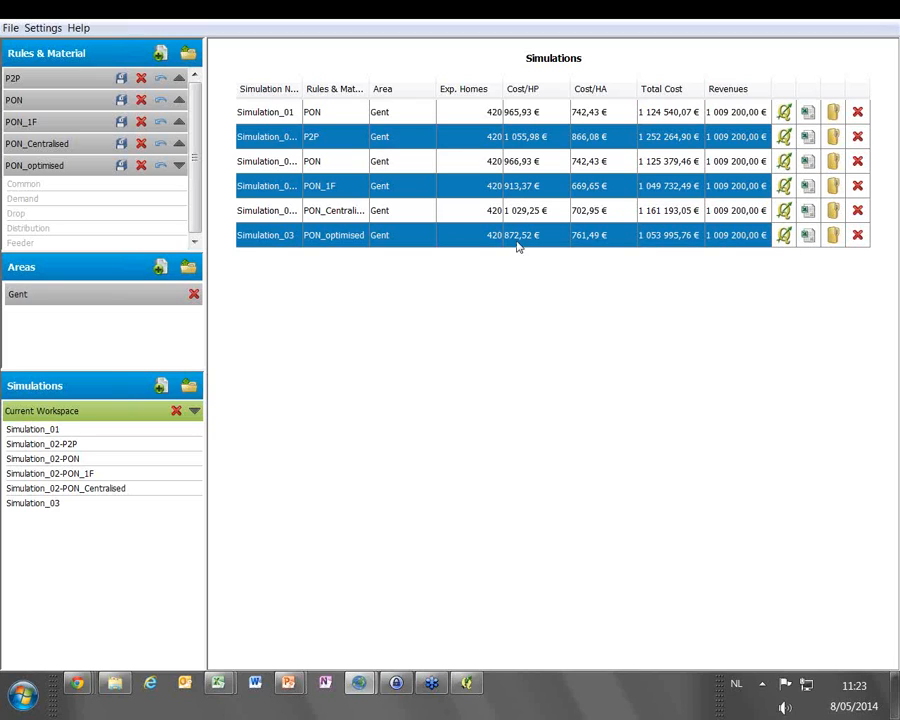
Switch to the Scenario_comparisons workbook in Excel and examine the total costs per scenario and PON_1F's relative difference
mouse_move(217, 683)
click(204, 645)
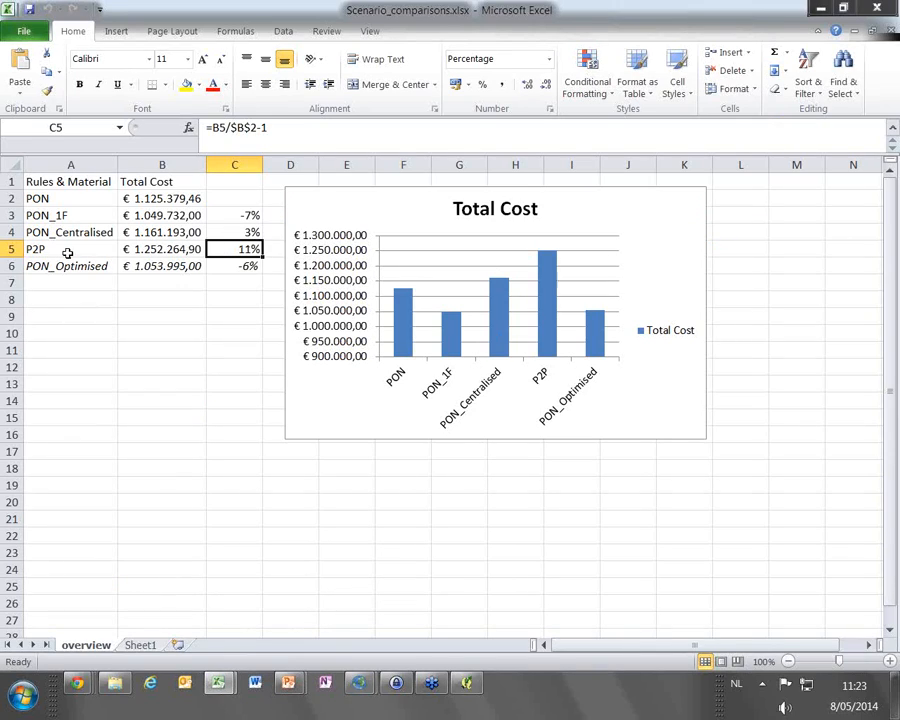
click(231, 216)
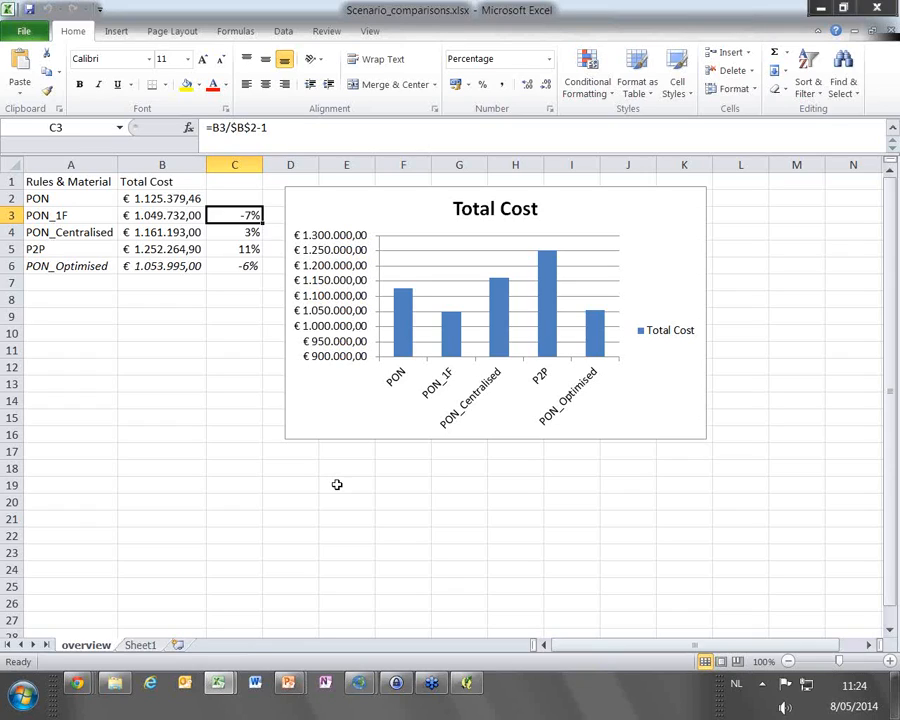
Start another FiberPlanIT Simulator instance with the Demo_Geo workspace and maximize its window
right_click(361, 684)
click(360, 606)
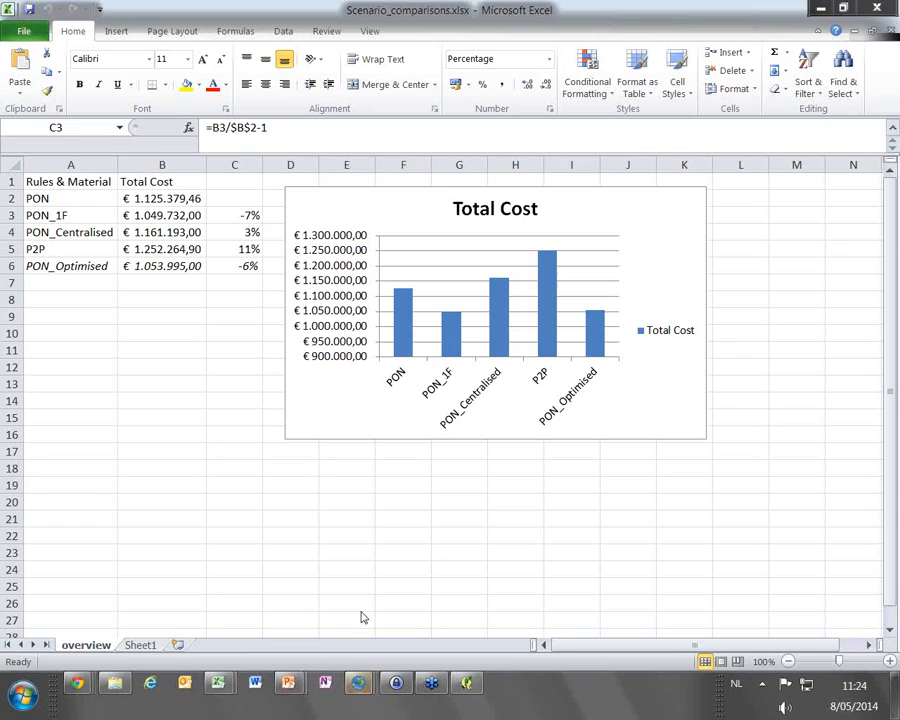
mouse_move(355, 688)
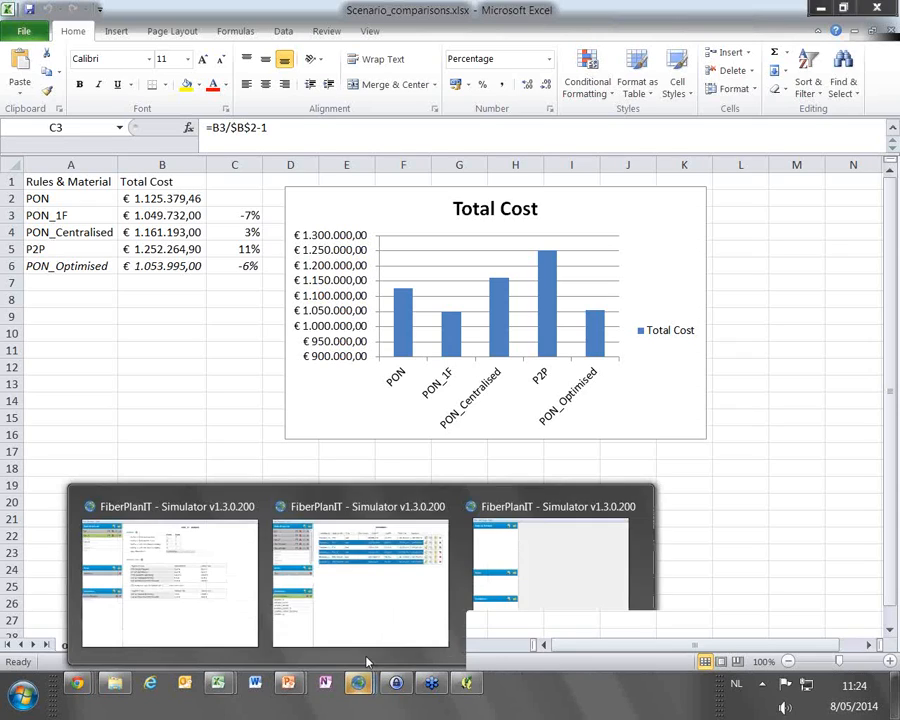
click(554, 586)
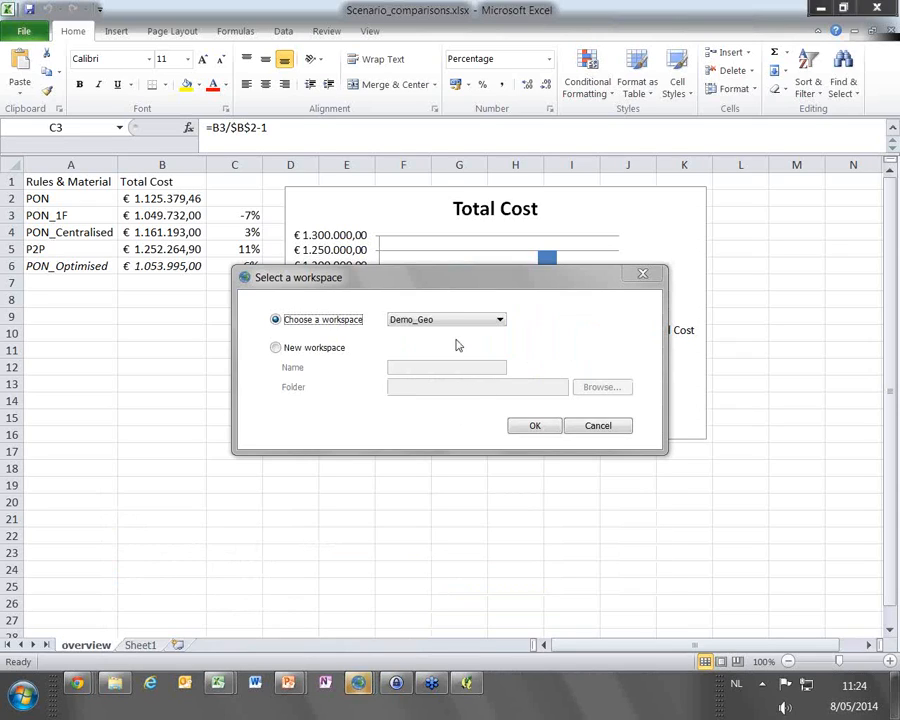
click(532, 427)
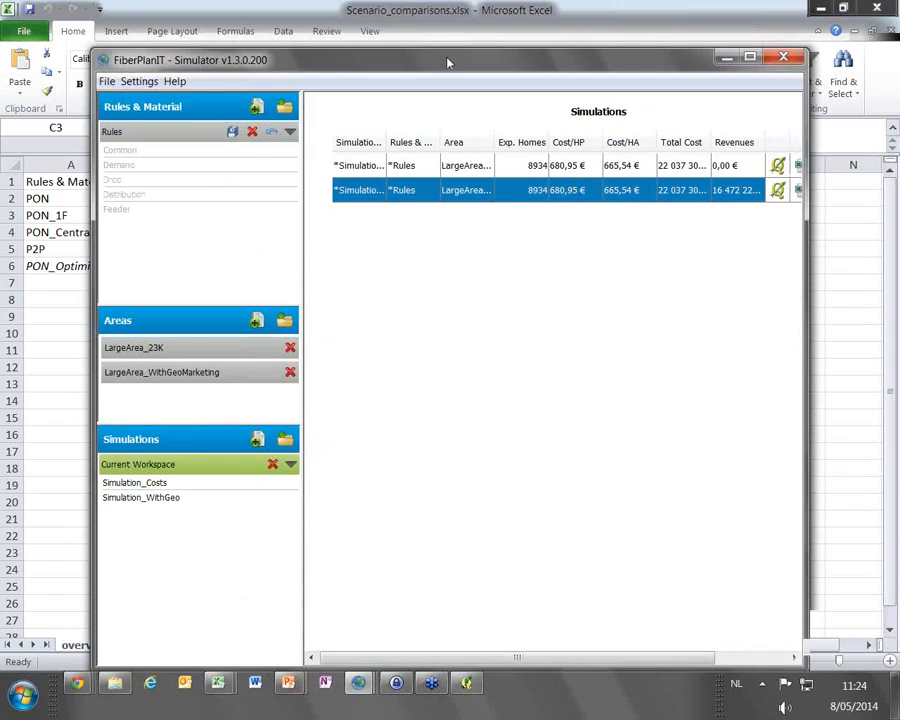
click(749, 58)
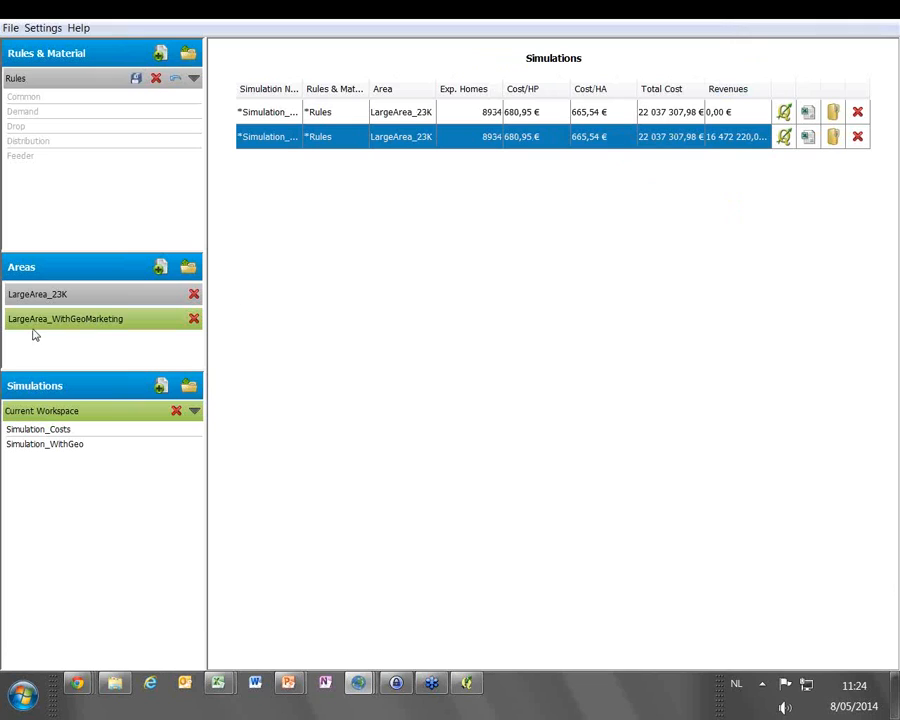
Review the LargeArea_WithGeoMarketing area's geomarketing inputs and open the Simulation_WithGeo design in QGIS
click(84, 320)
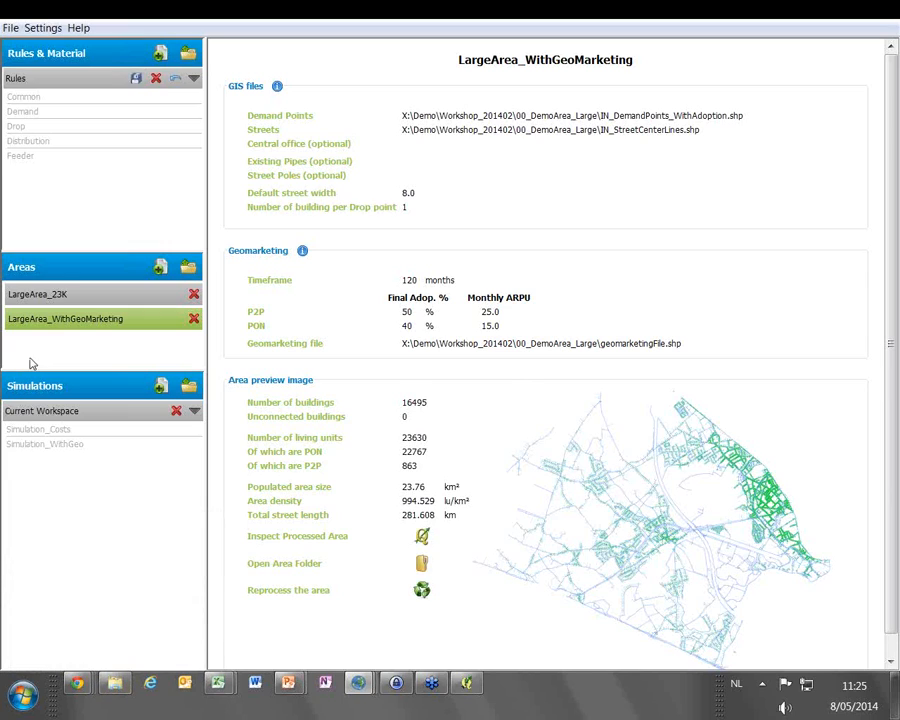
click(56, 445)
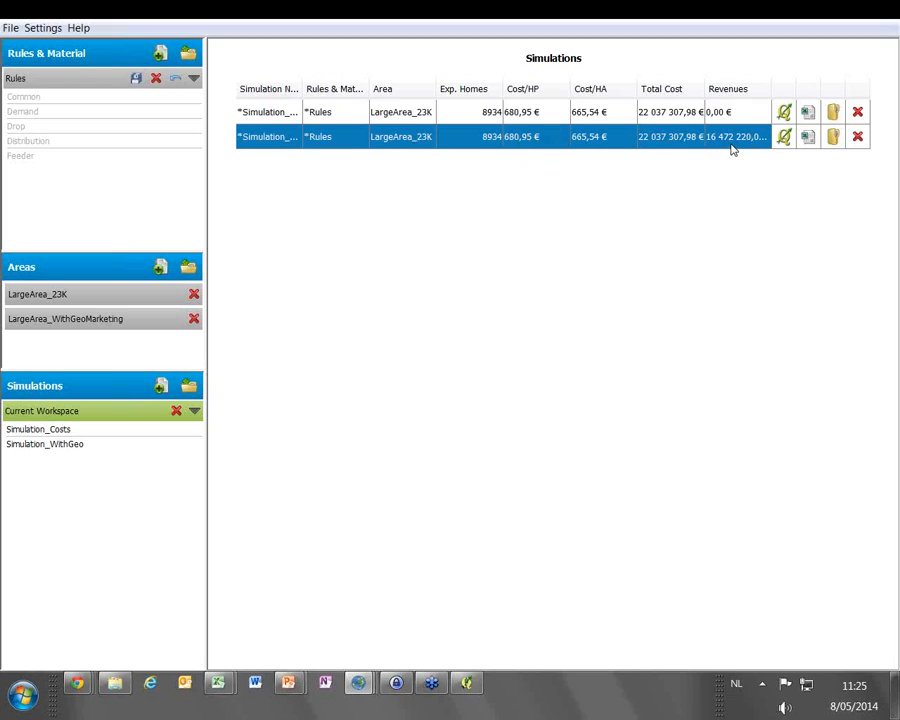
click(784, 137)
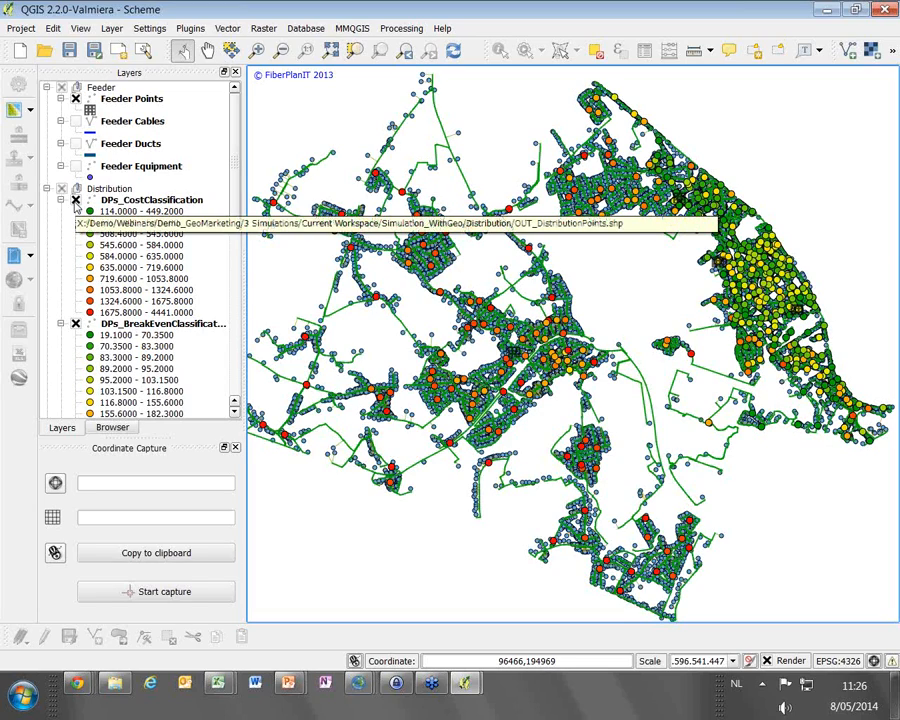
Toggle the DPs_CostClassification layer to compare cost and break-even classes of the distribution points, leaving the cost layer hidden
click(75, 200)
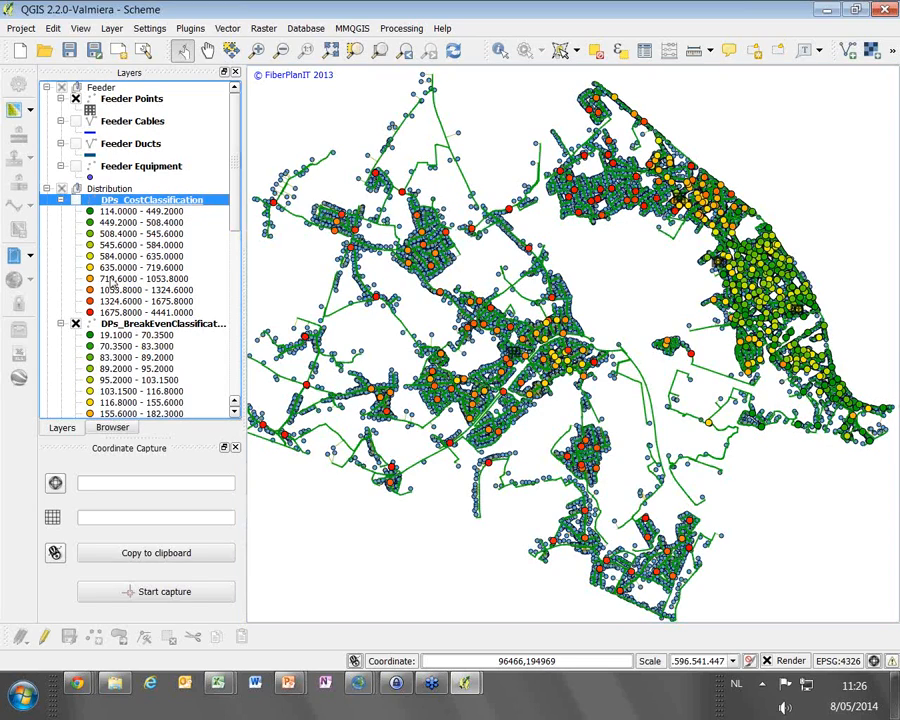
click(150, 327)
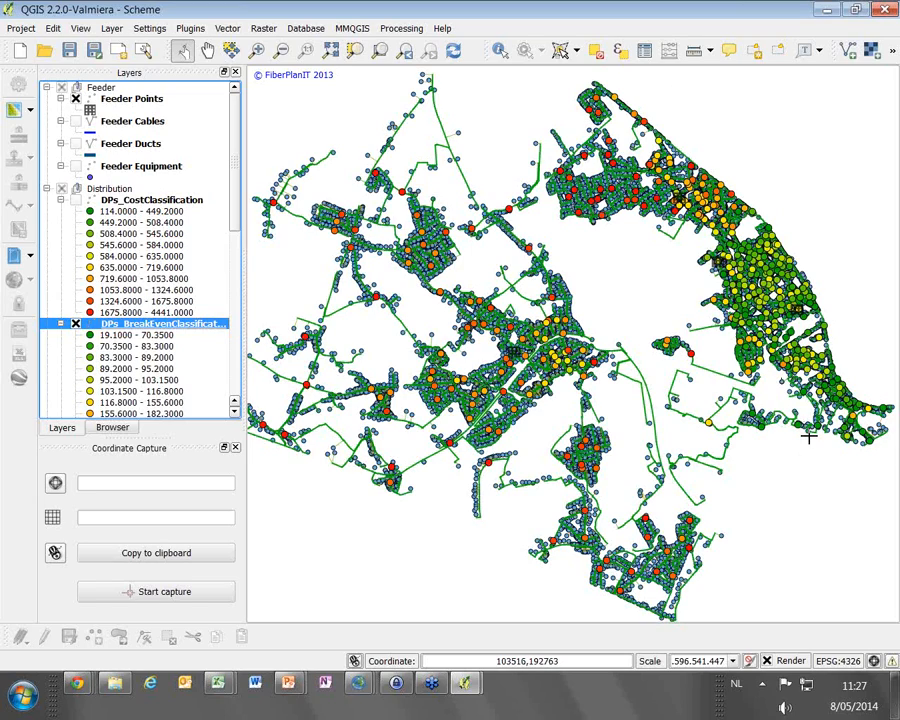
click(68, 199)
click(75, 200)
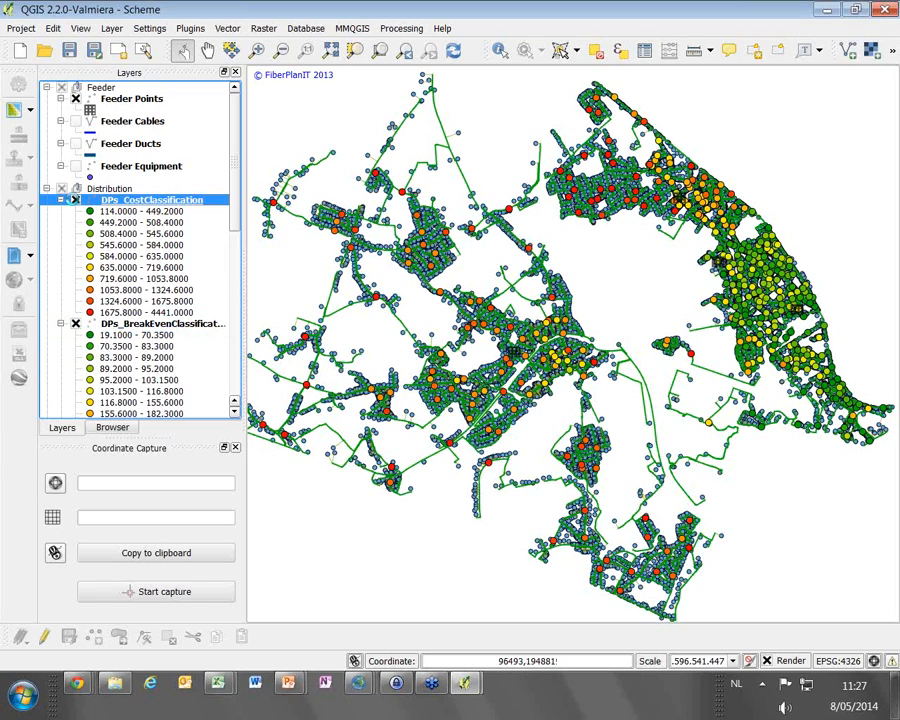
click(75, 200)
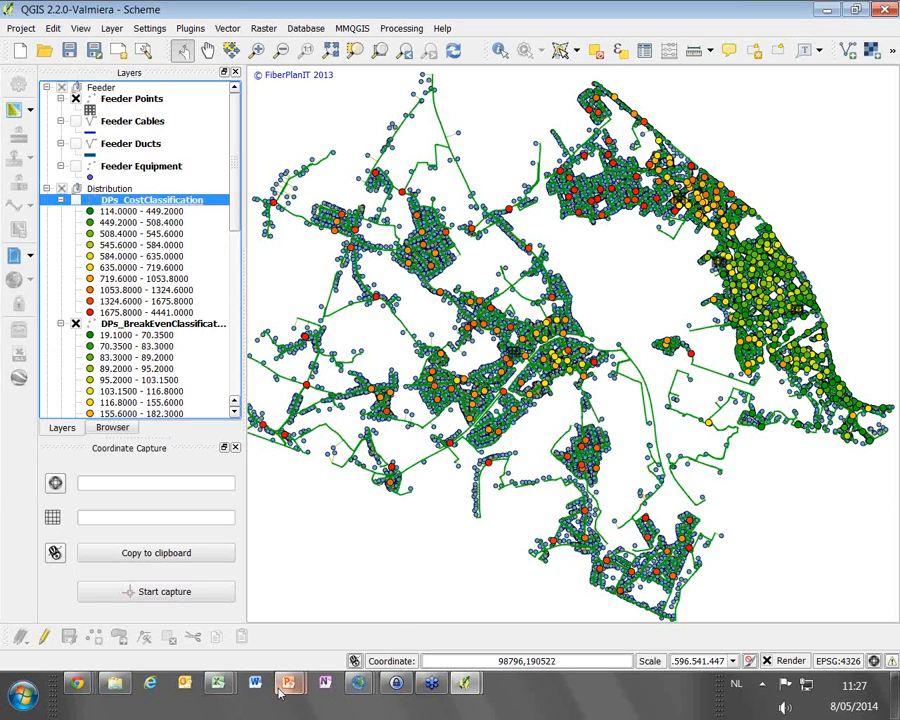
Switch to the PowerPoint slide show and advance to the "FiberPlanIT and Strategic Plan" slide
mouse_move(289, 690)
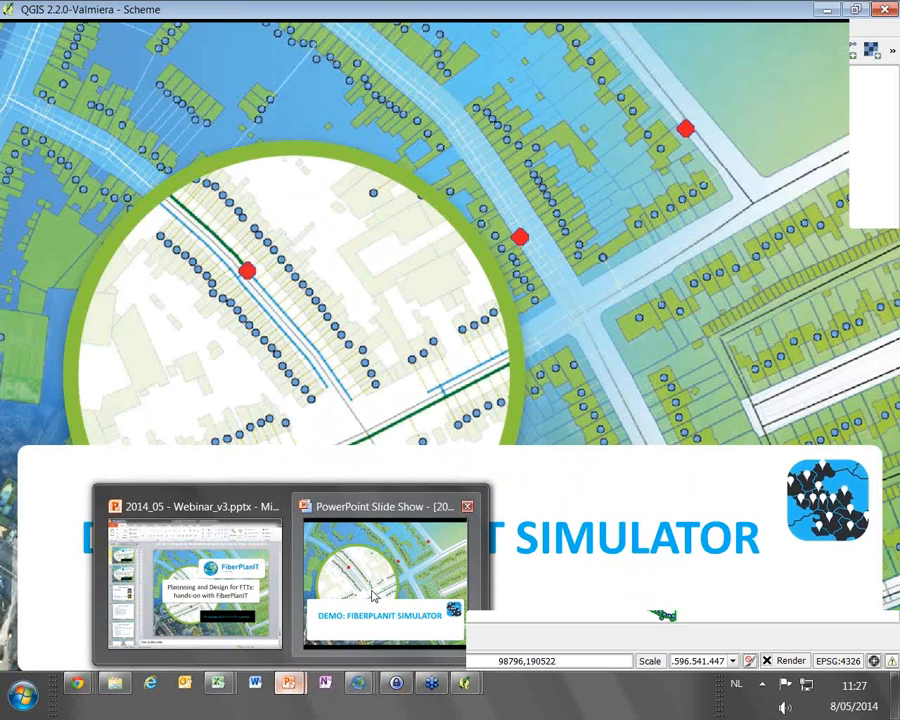
click(373, 597)
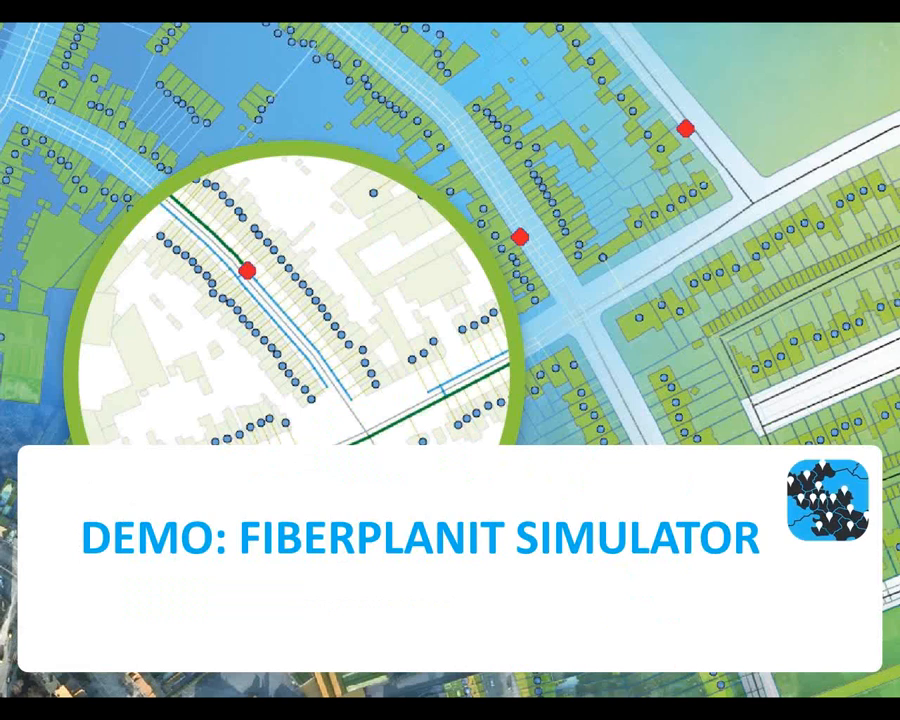
click(573, 191)
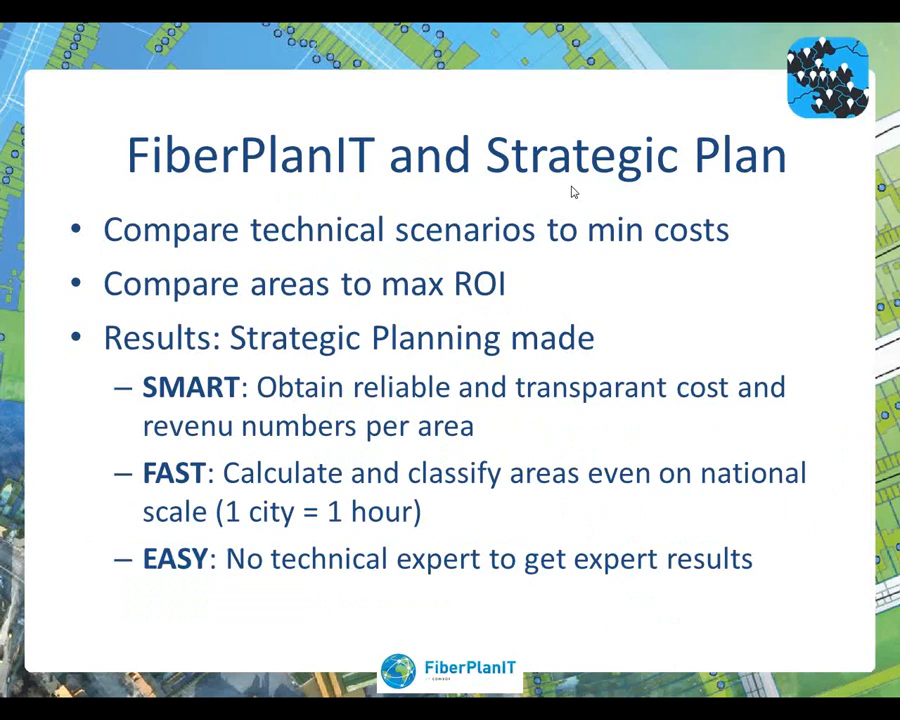
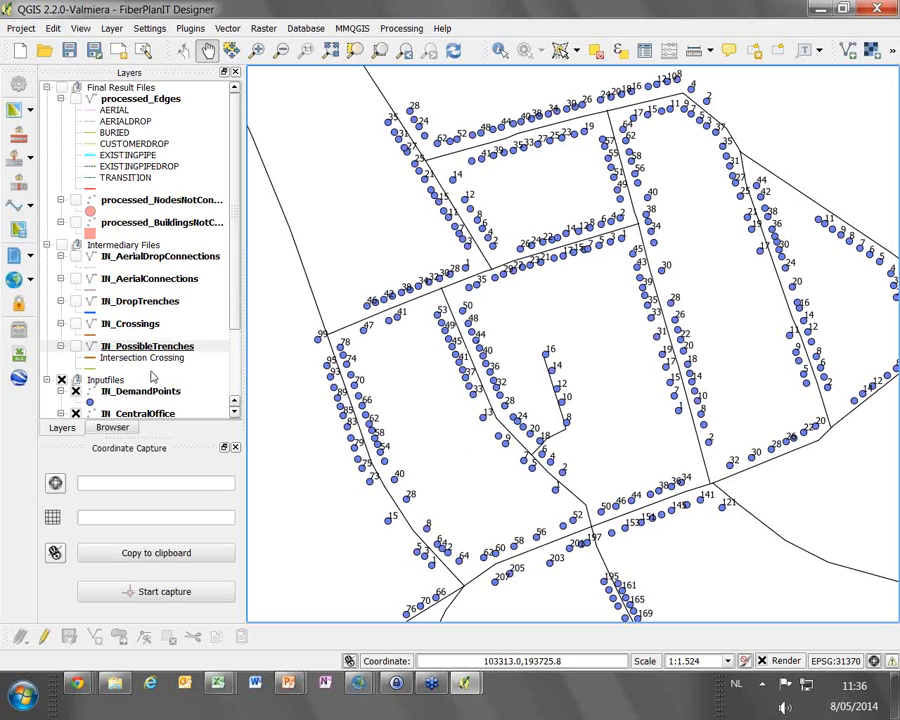
Identify the IN_DemandPoints feature for house number 40 and examine its P2P_HOMES attribute
click(140, 391)
click(500, 50)
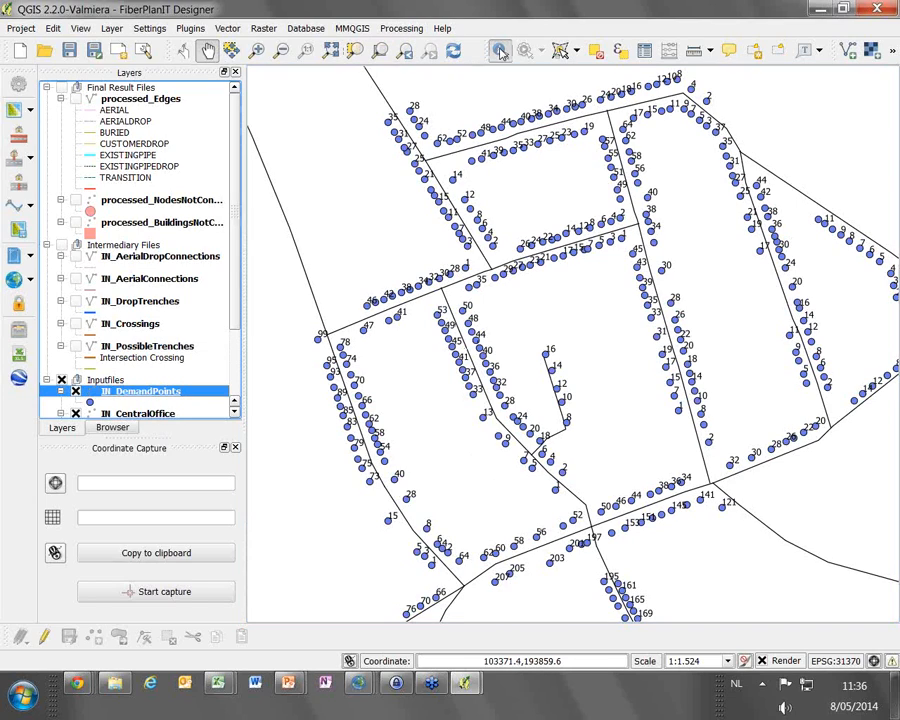
click(645, 200)
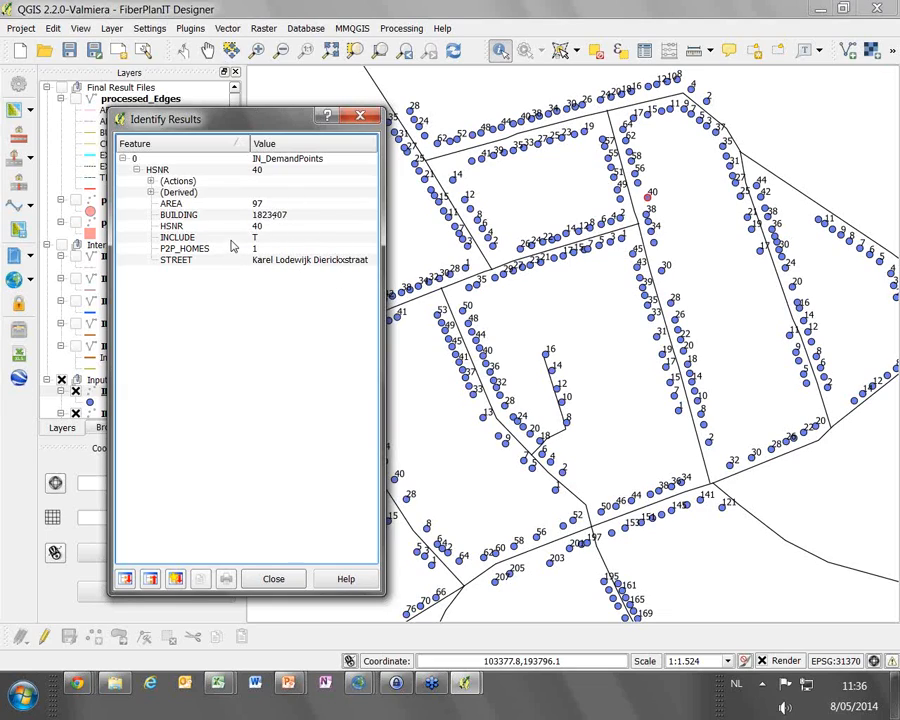
click(271, 248)
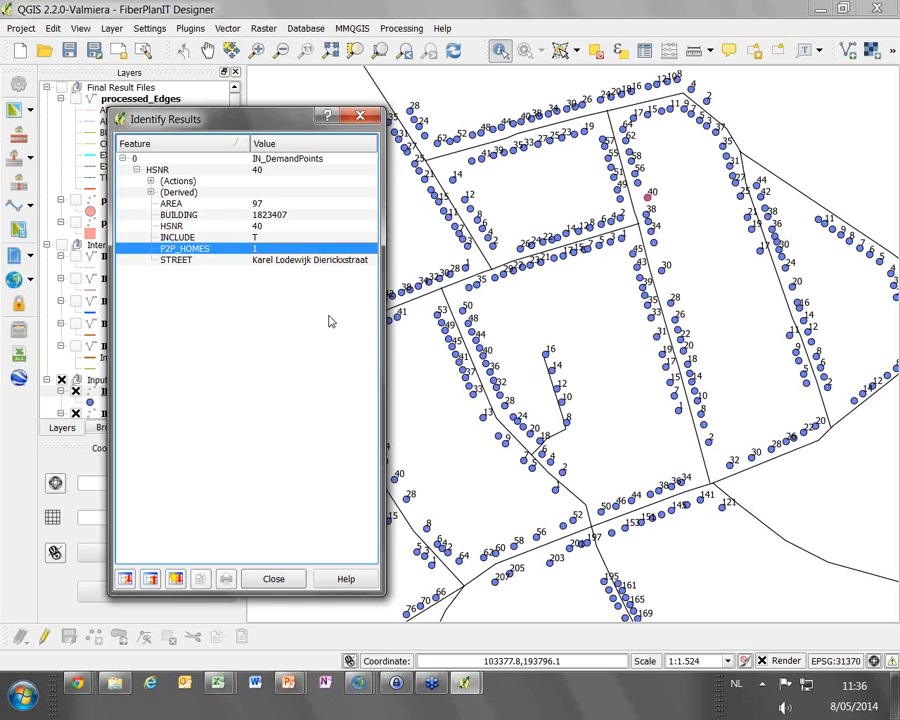
click(272, 580)
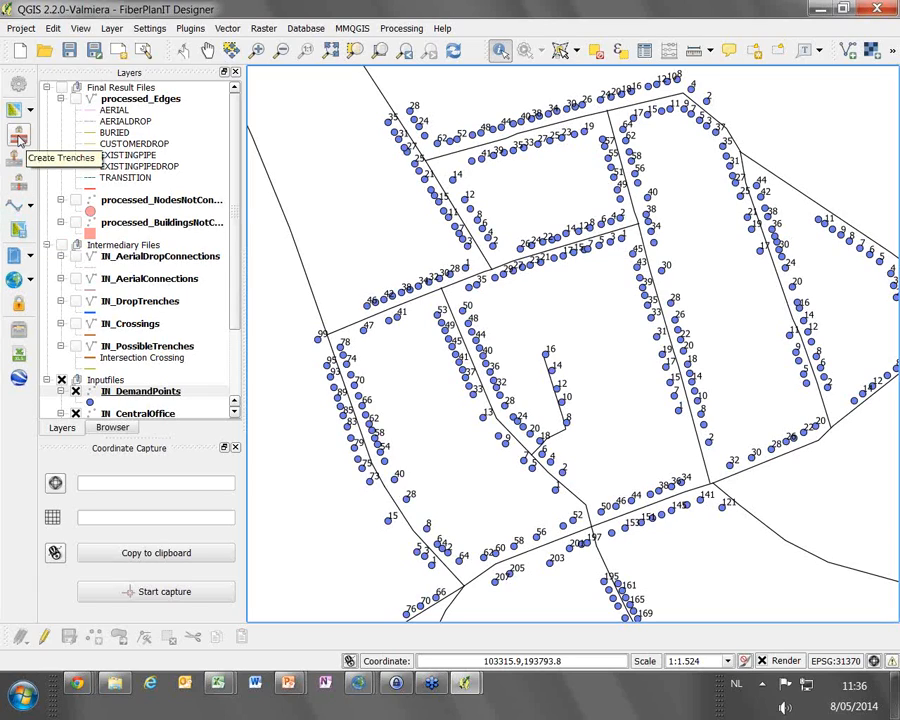
Show the IN_PossibleTrenches layer and identify the street centre lines of the short side street and the central street to compare their widths
click(76, 347)
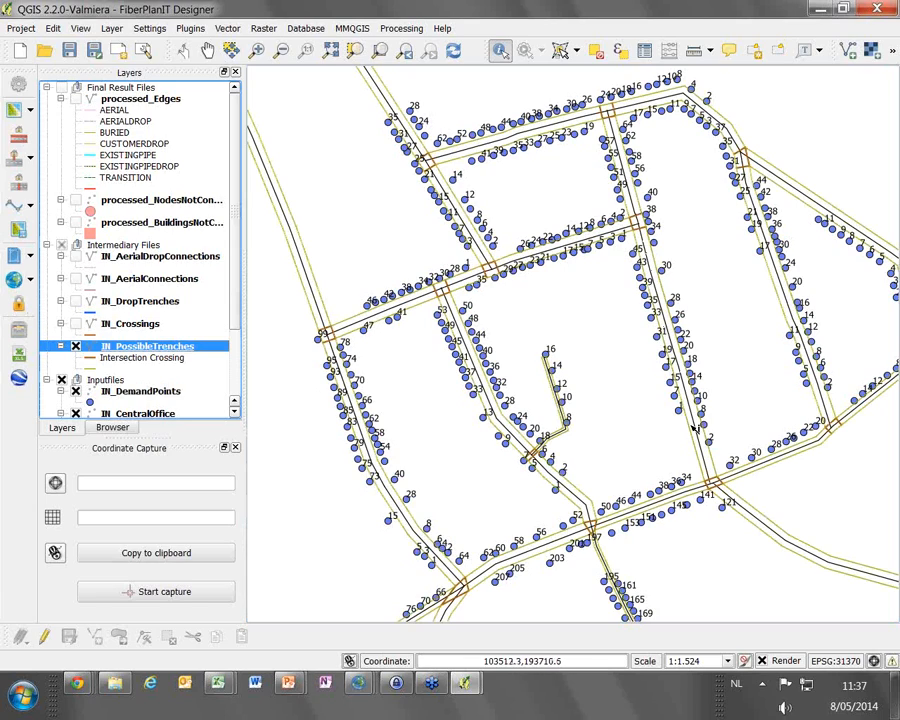
scroll(235, 390, down, 2)
click(175, 391)
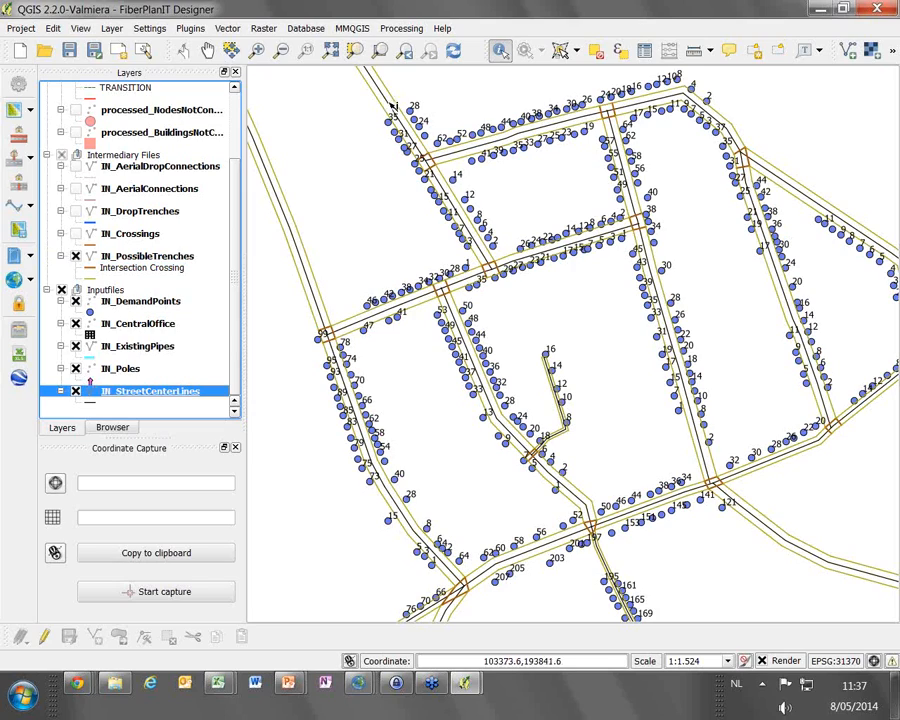
click(568, 433)
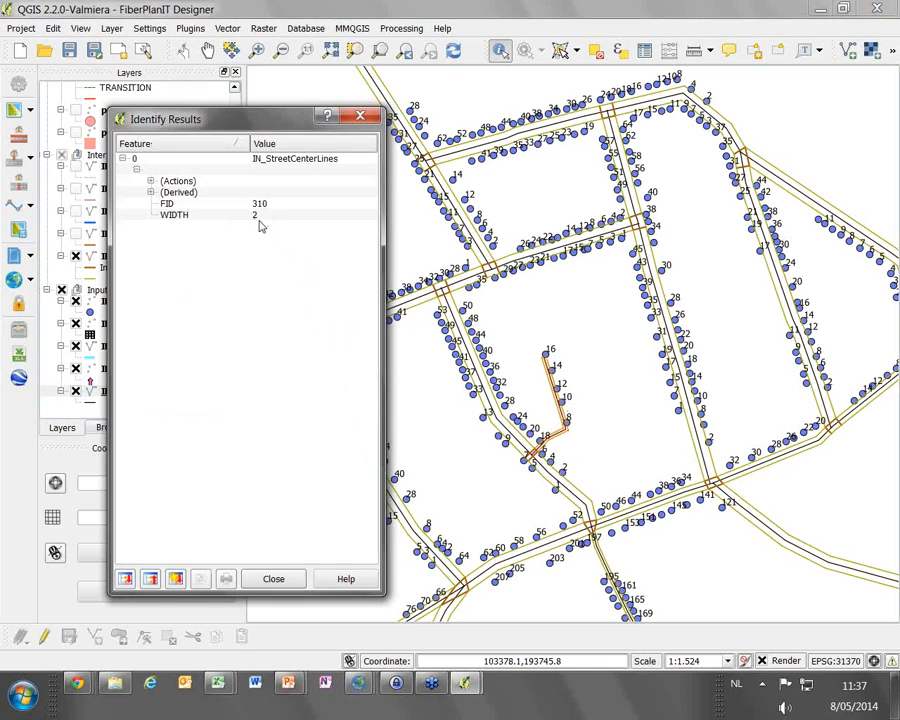
click(273, 578)
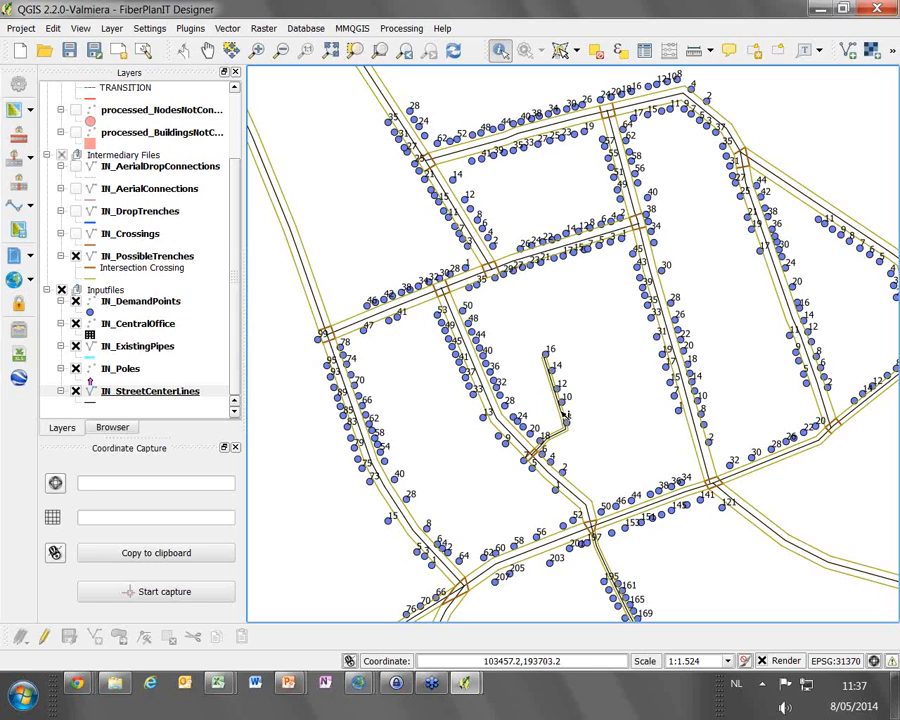
click(680, 348)
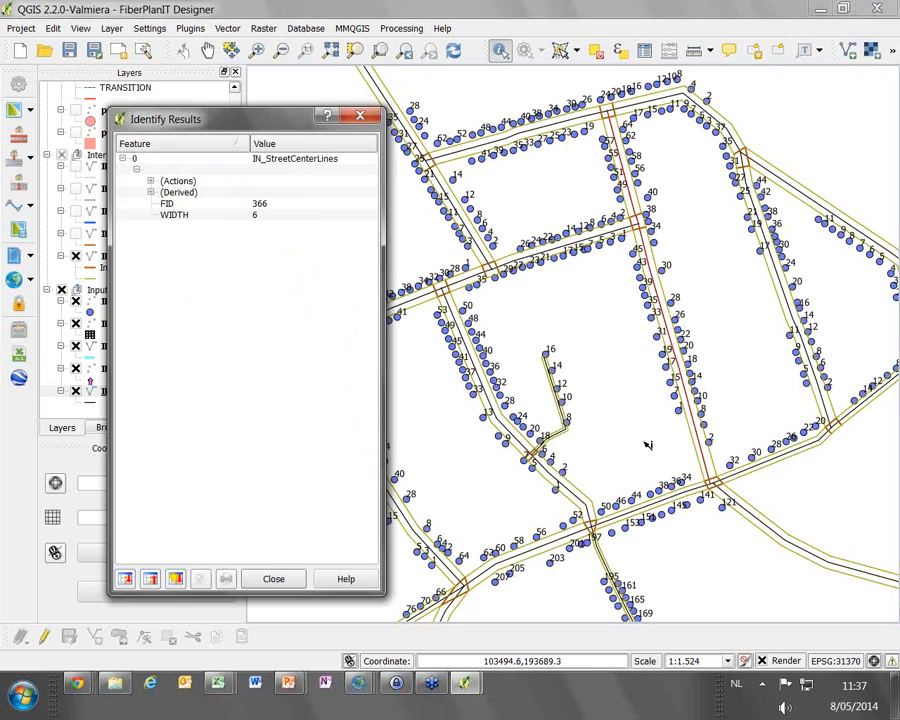
click(274, 580)
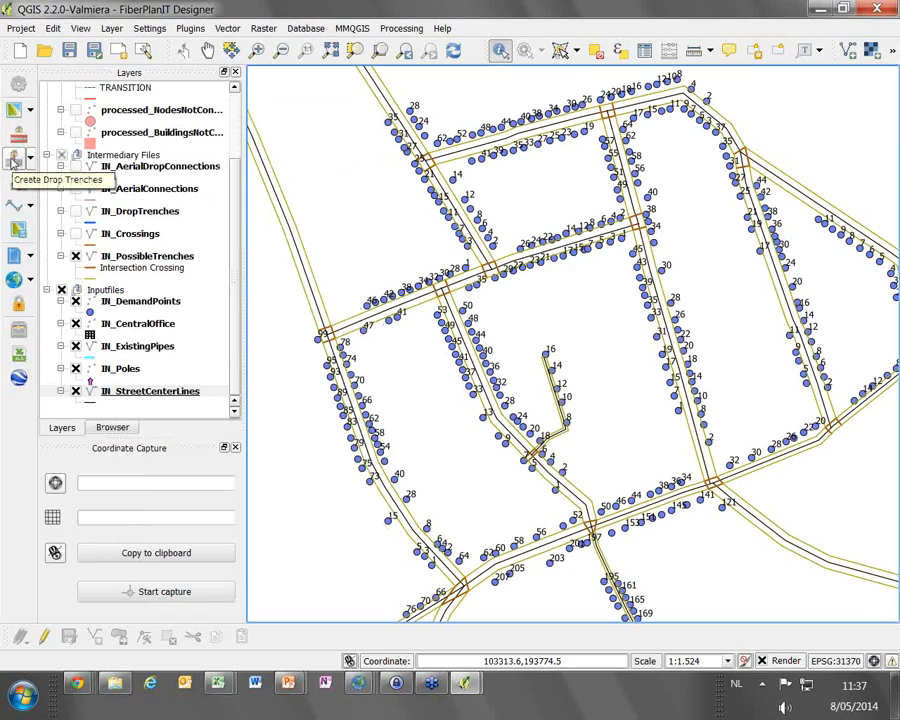
Create drop trenches per 2 buildings and show the IN_DropTrenches layer along the central street
click(31, 161)
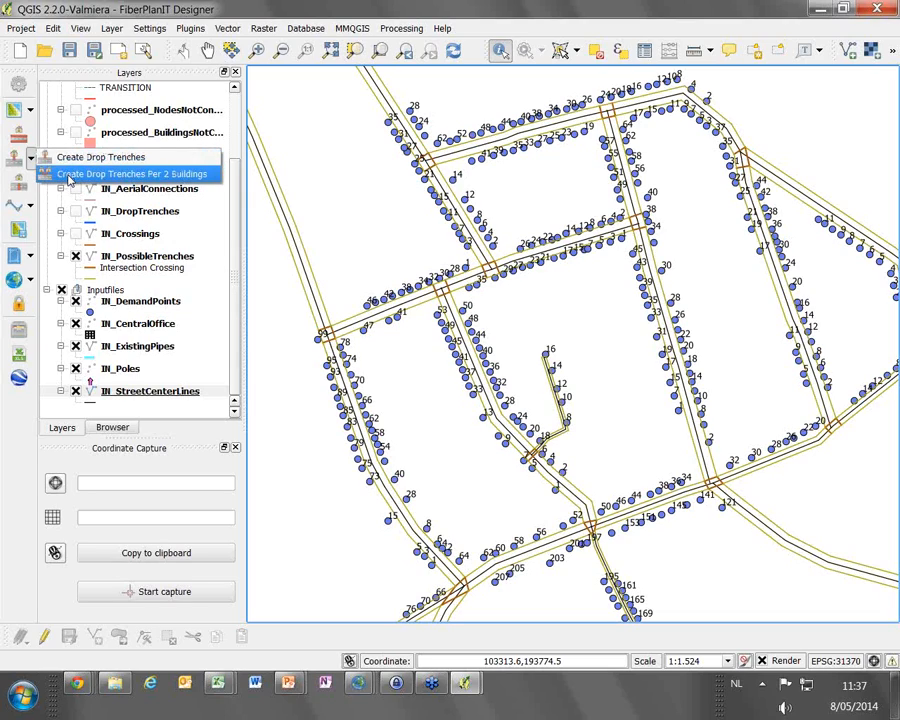
click(69, 178)
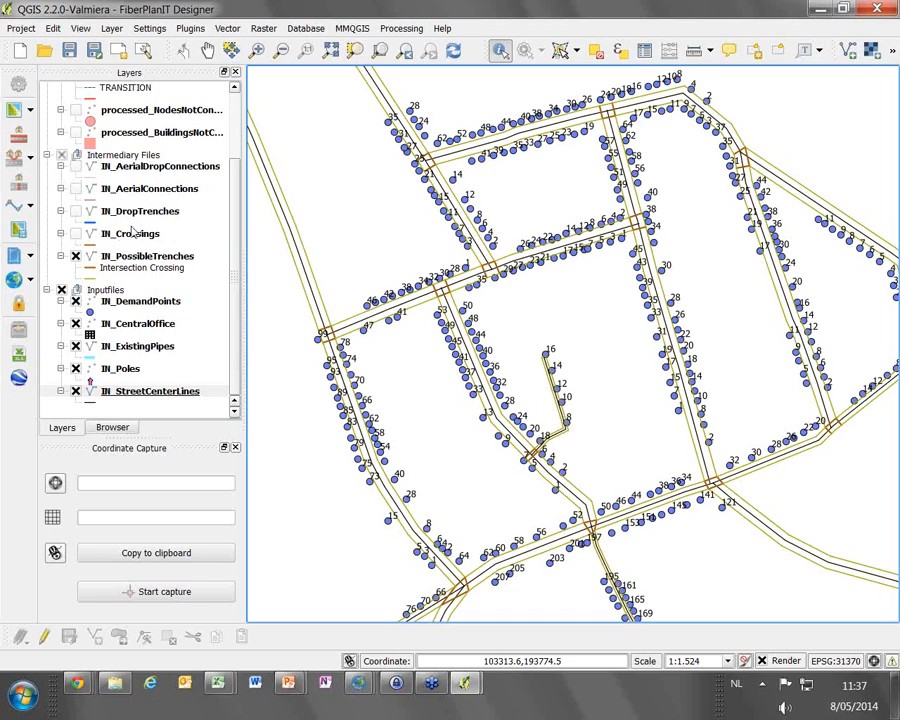
click(76, 211)
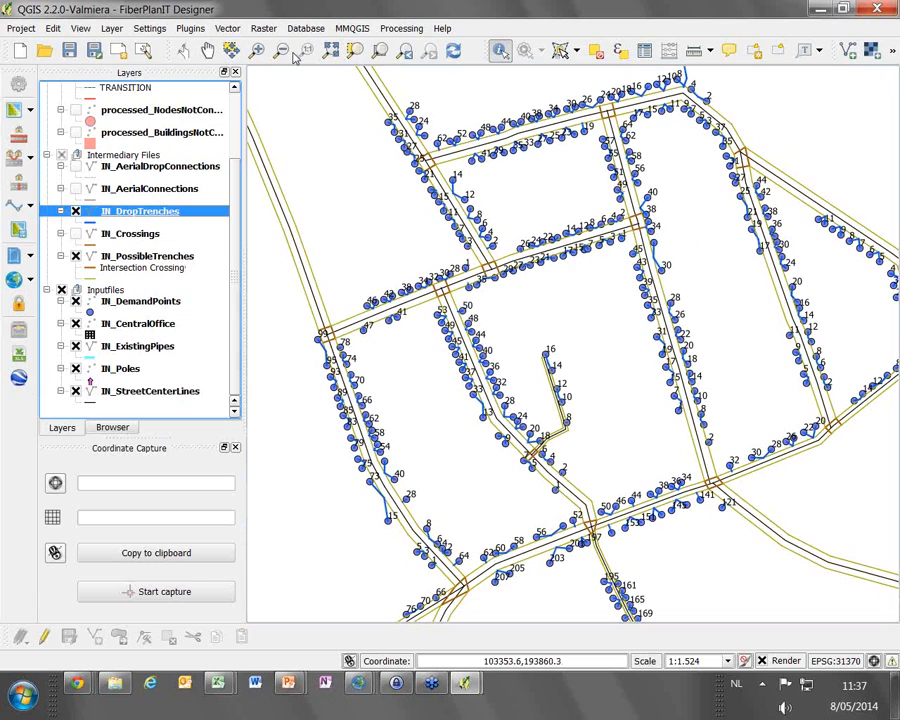
click(257, 50)
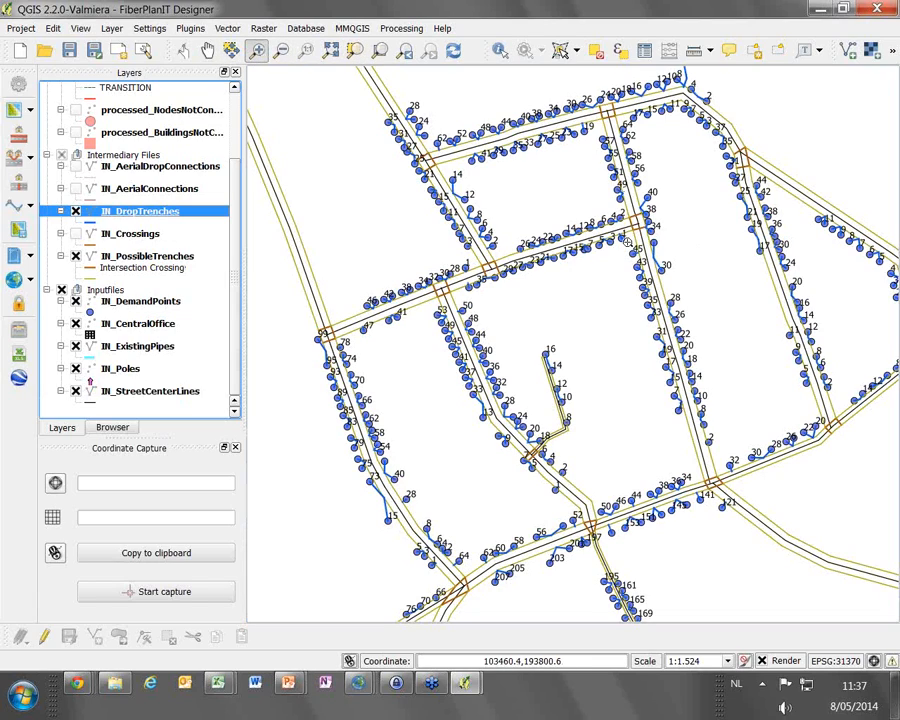
drag(618, 273, 705, 381)
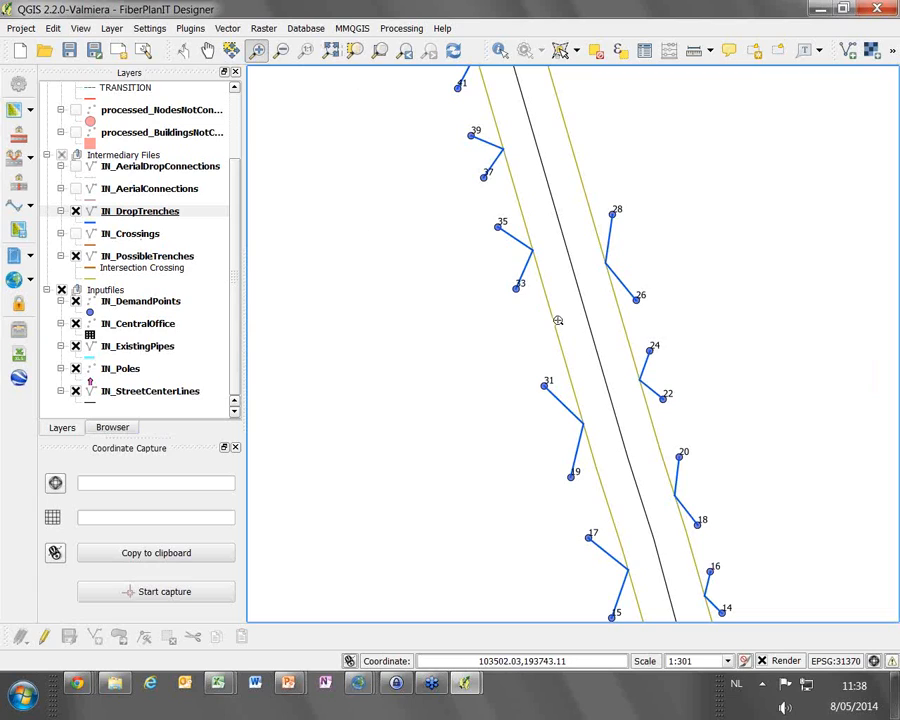
Add a Google Satellite layer and place it beneath the IN_StreetCenterLines layer
click(187, 29)
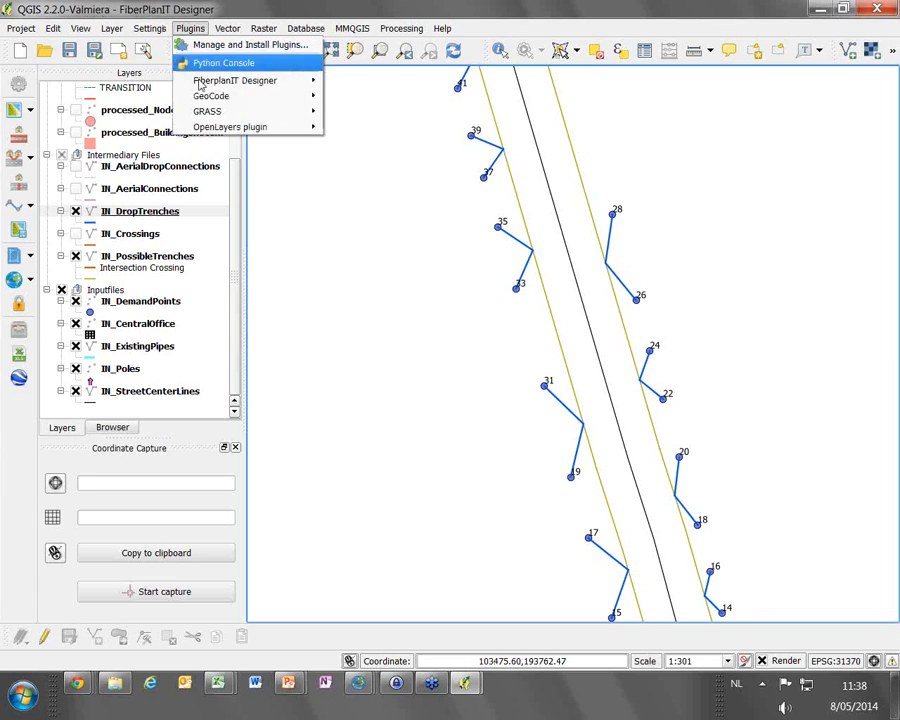
mouse_move(242, 126)
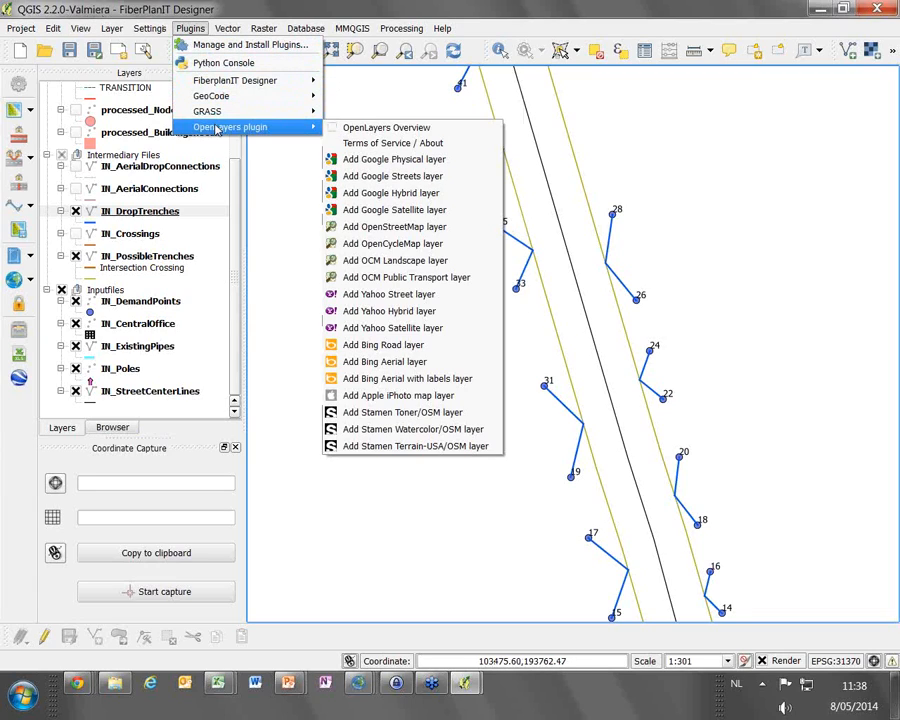
click(395, 210)
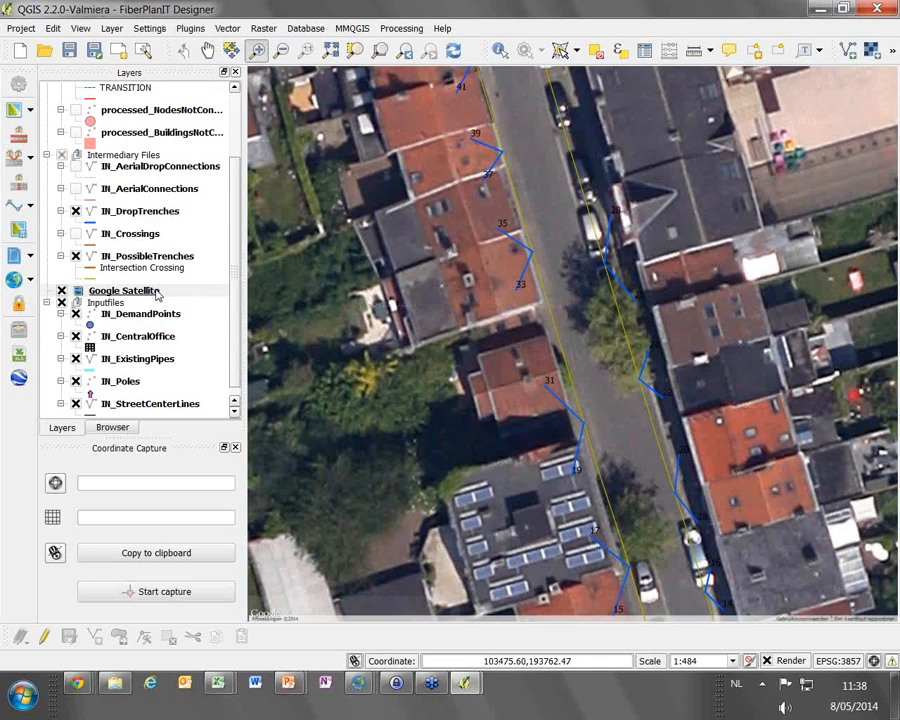
drag(152, 290, 155, 405)
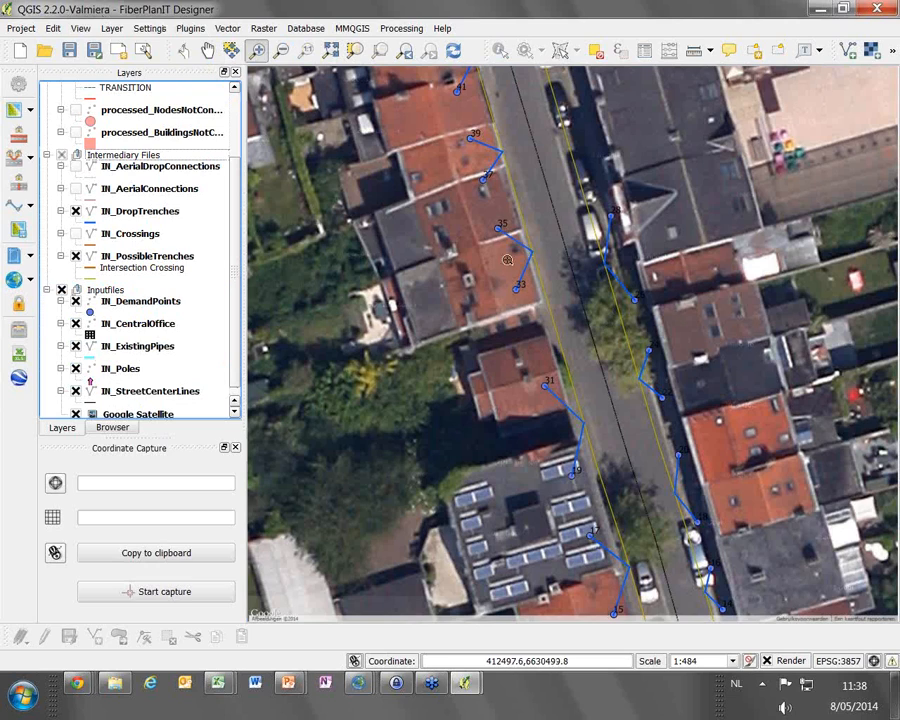
Edit the IN_DropTrenches layer with the Node tool at the drop trench of house 1 near the street corner, and end the edit session
scroll(645, 326, down, 1)
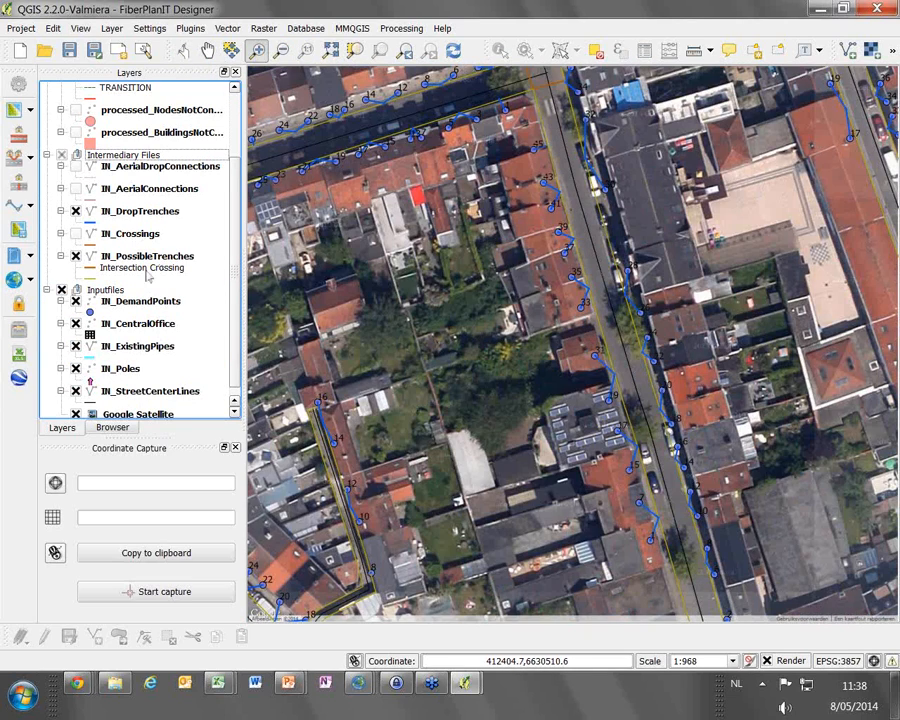
click(120, 213)
click(44, 636)
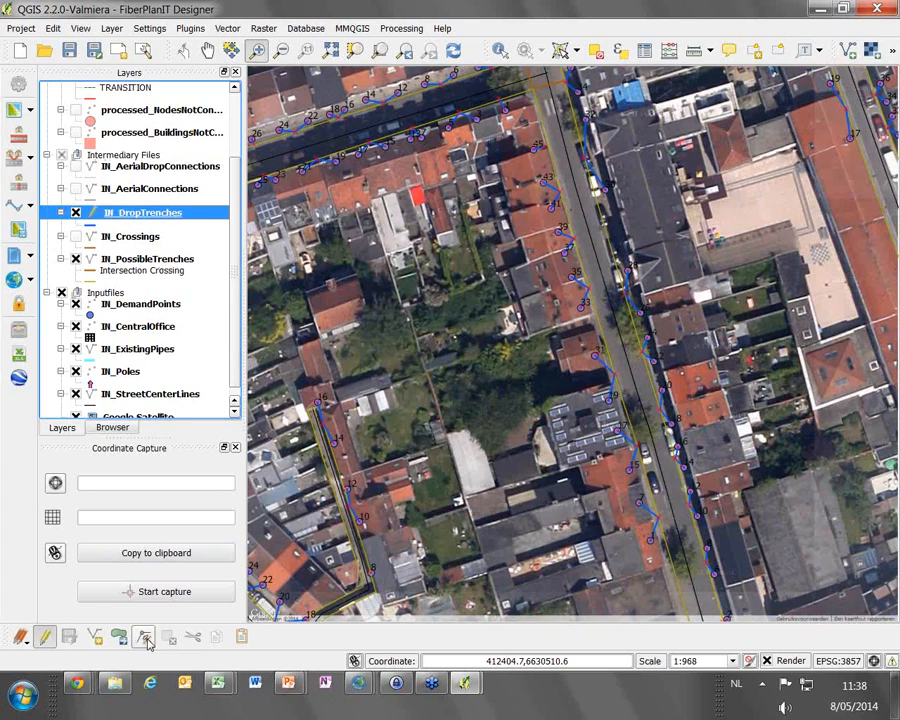
click(145, 637)
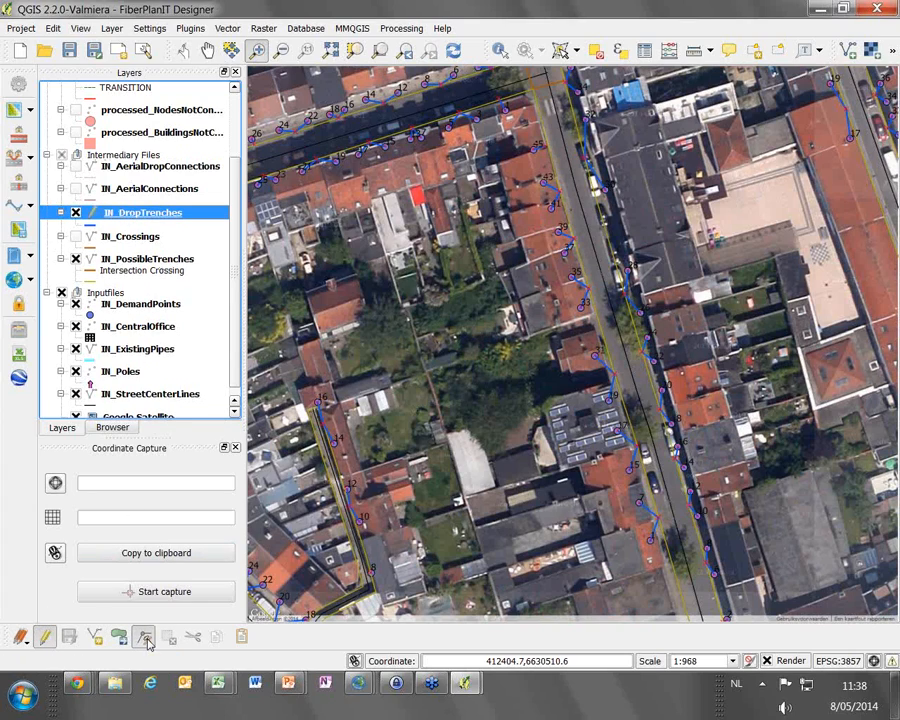
click(504, 105)
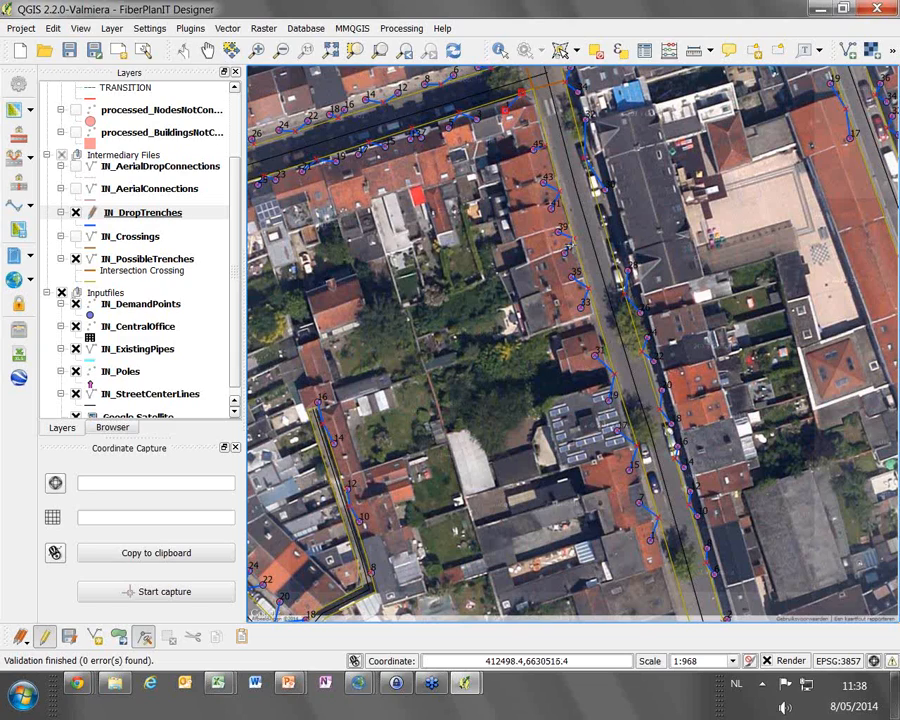
click(44, 637)
click(397, 234)
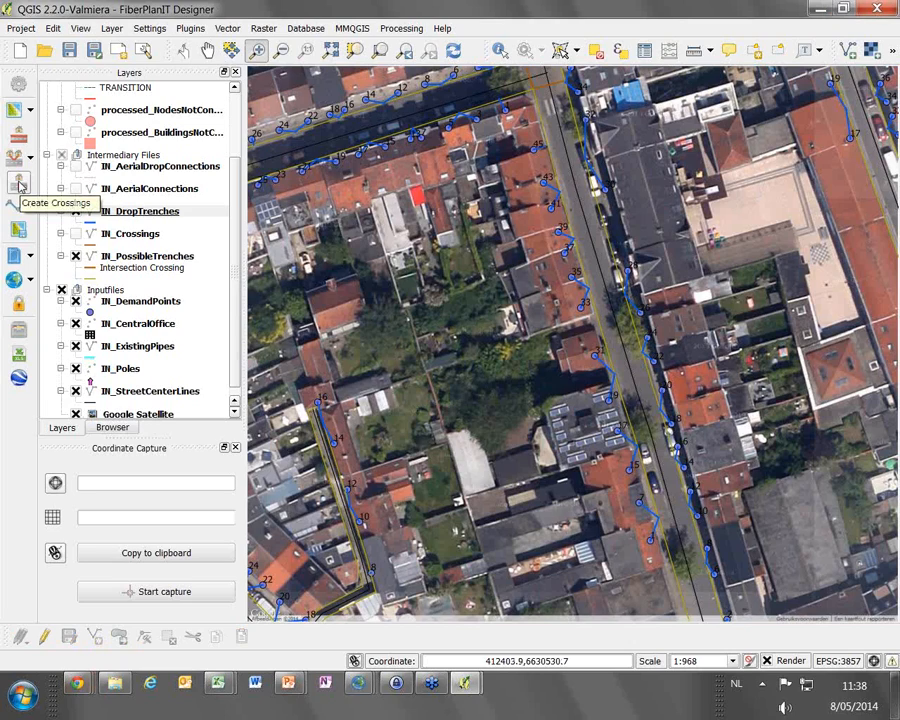
Create the street crossings, show the IN_Crossings layer and hide the Google Satellite layer
click(22, 184)
click(76, 234)
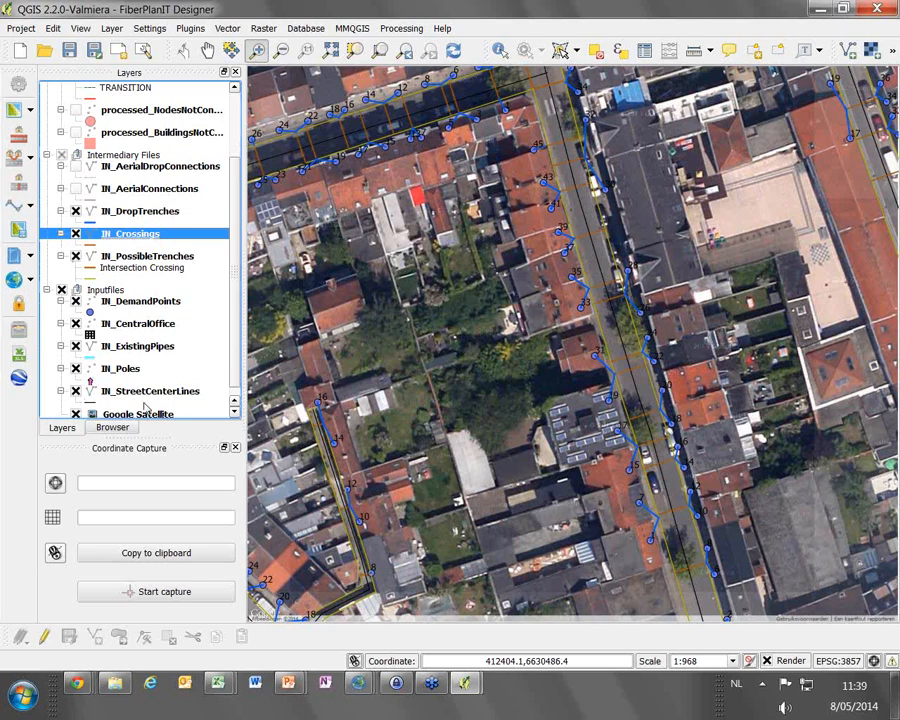
click(76, 414)
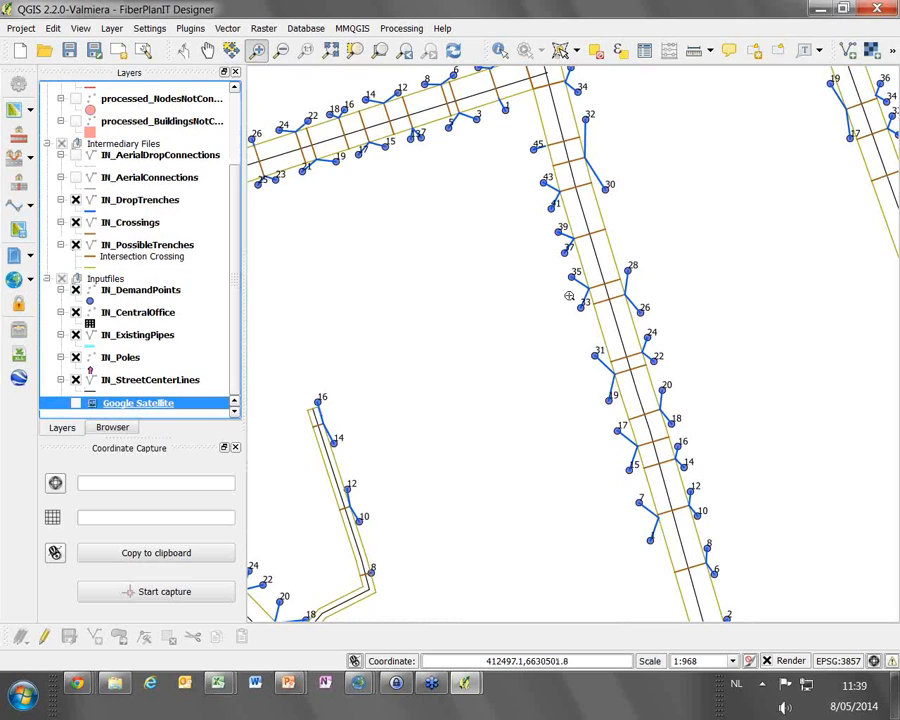
Delete the crossings on the central street between the two intersections, selecting them with a polygon in the IN_Crossings layer
scroll(566, 305, down, 1)
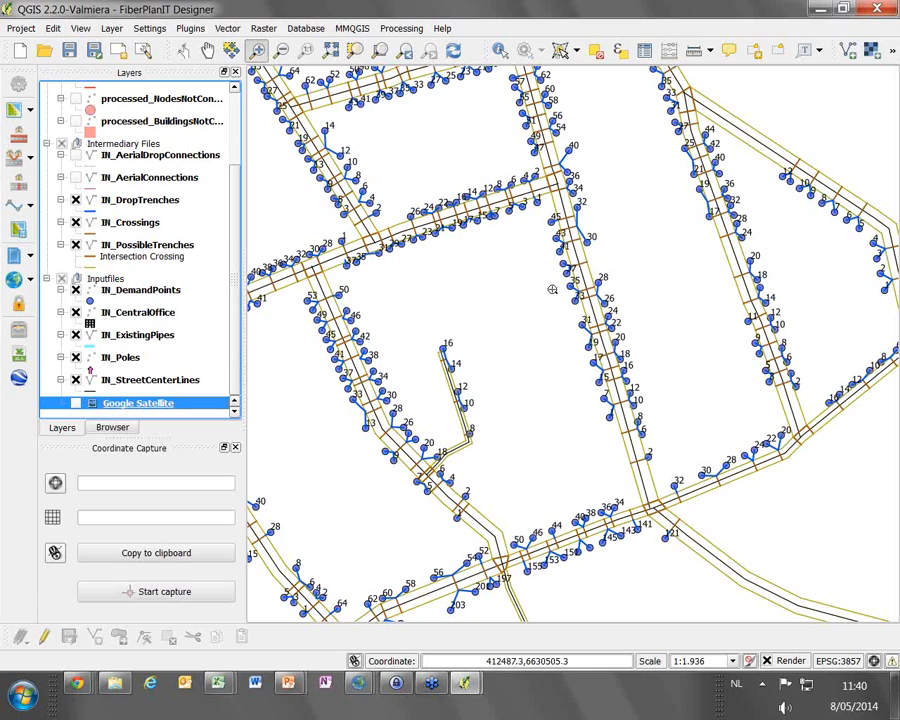
click(134, 224)
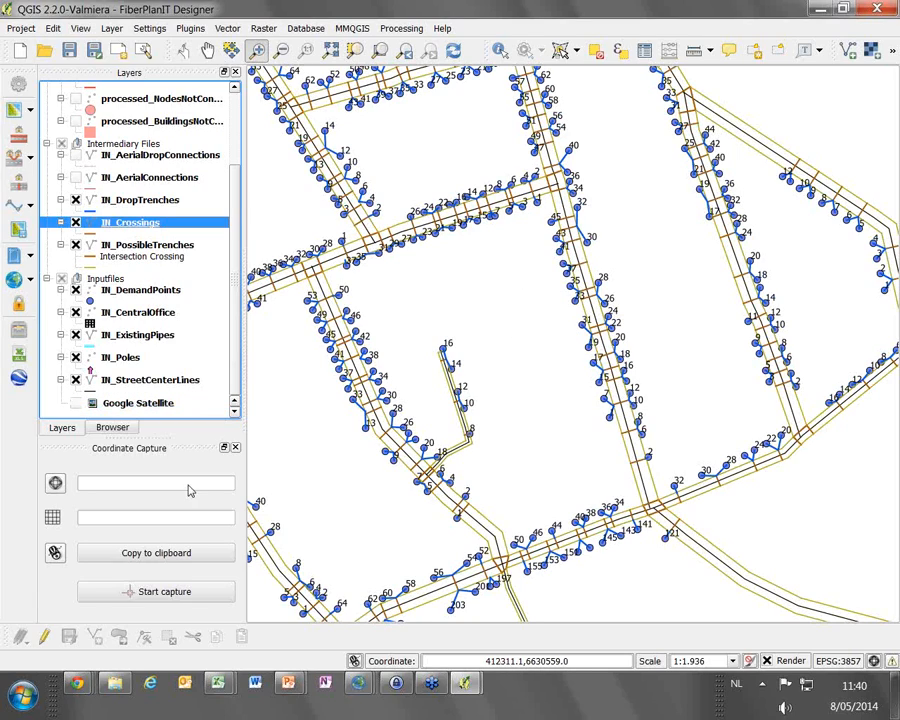
click(45, 637)
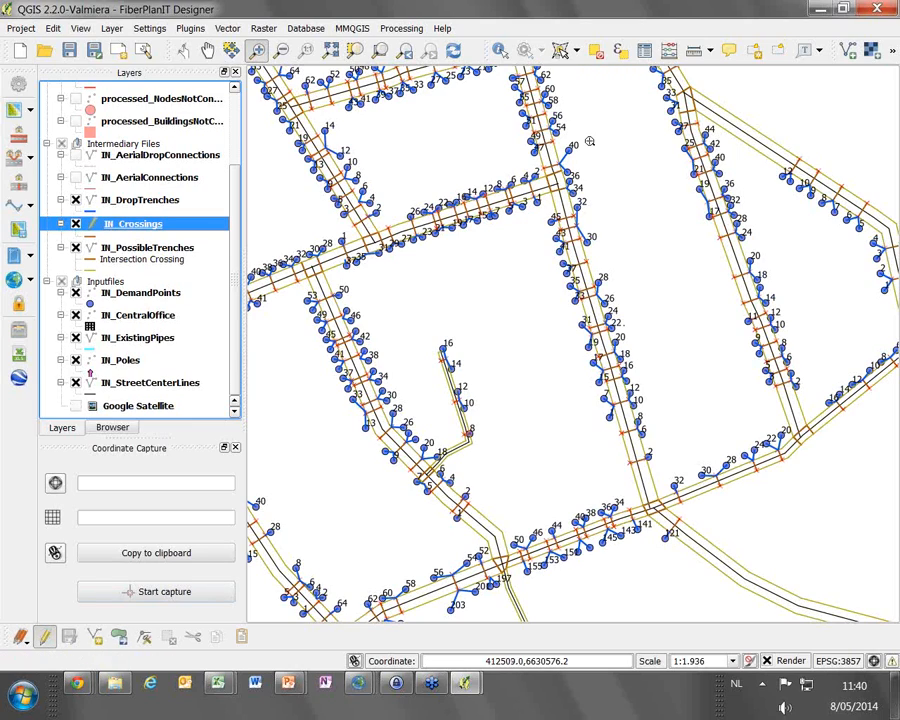
click(565, 53)
click(540, 207)
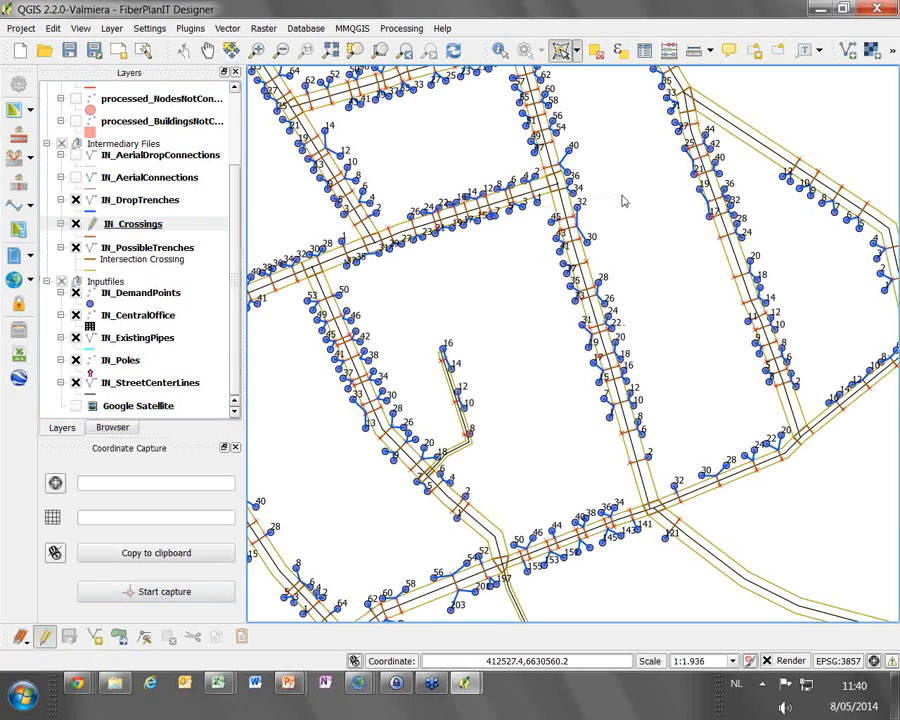
click(622, 196)
click(600, 482)
right_click(594, 488)
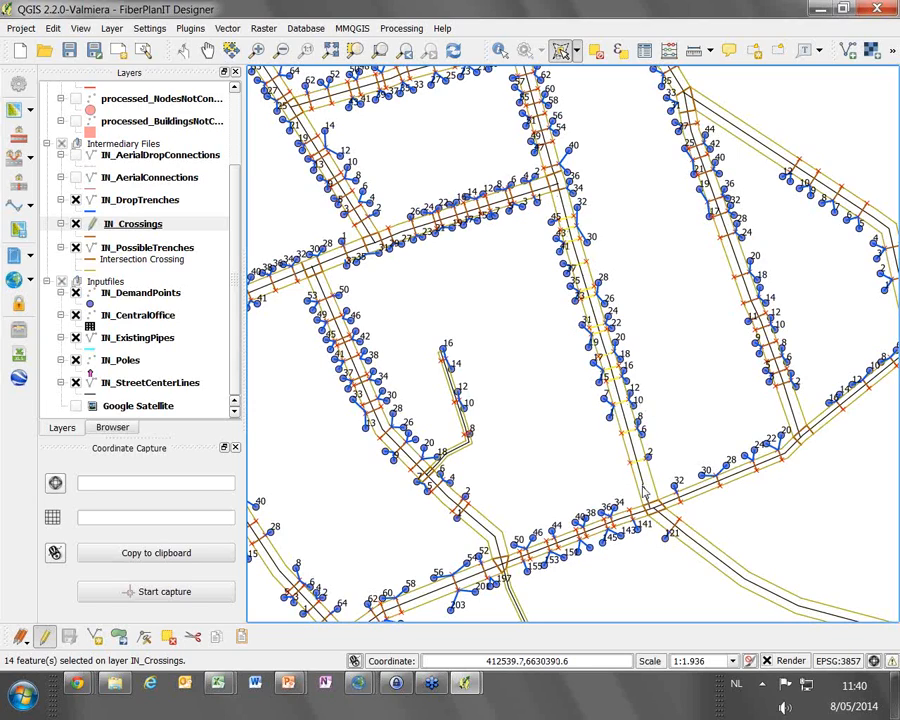
click(168, 642)
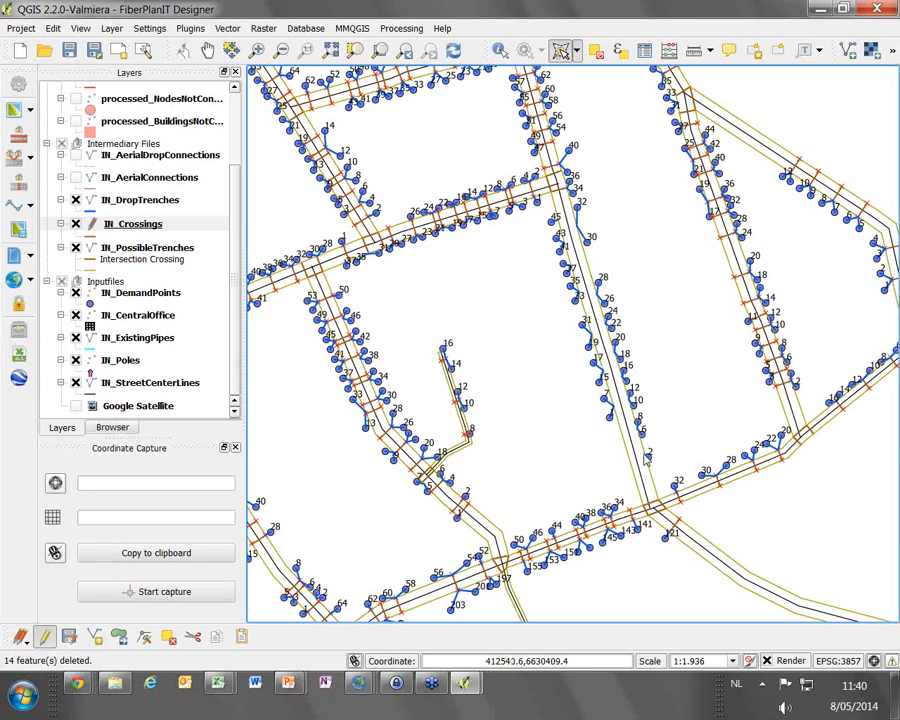
Inspect the SUBTYPE column in the IN_Crossings attribute table and open the options for creating aerial connections
click(646, 51)
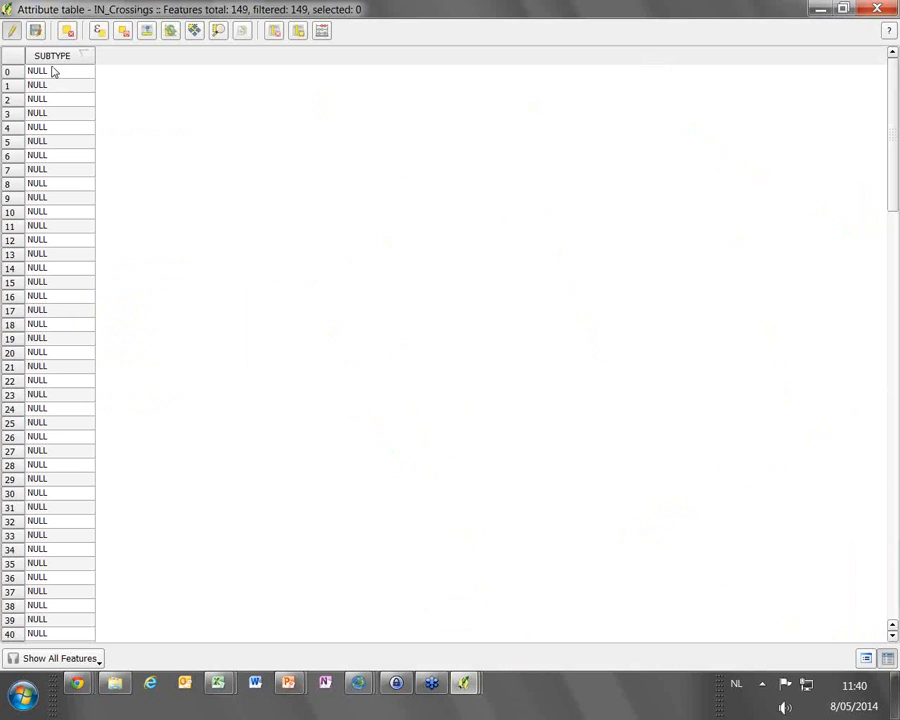
click(877, 9)
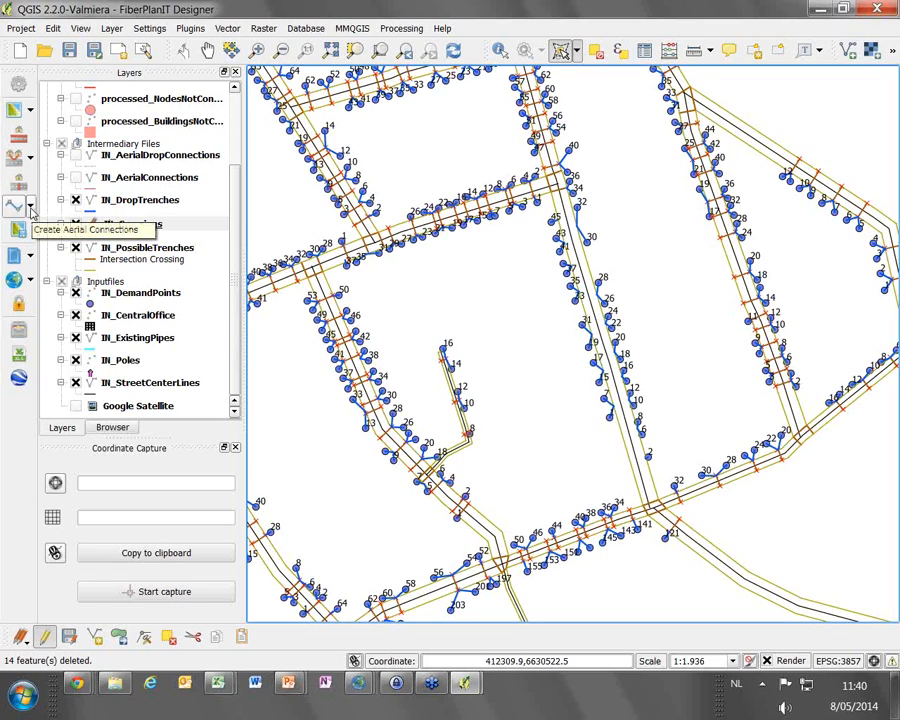
click(31, 208)
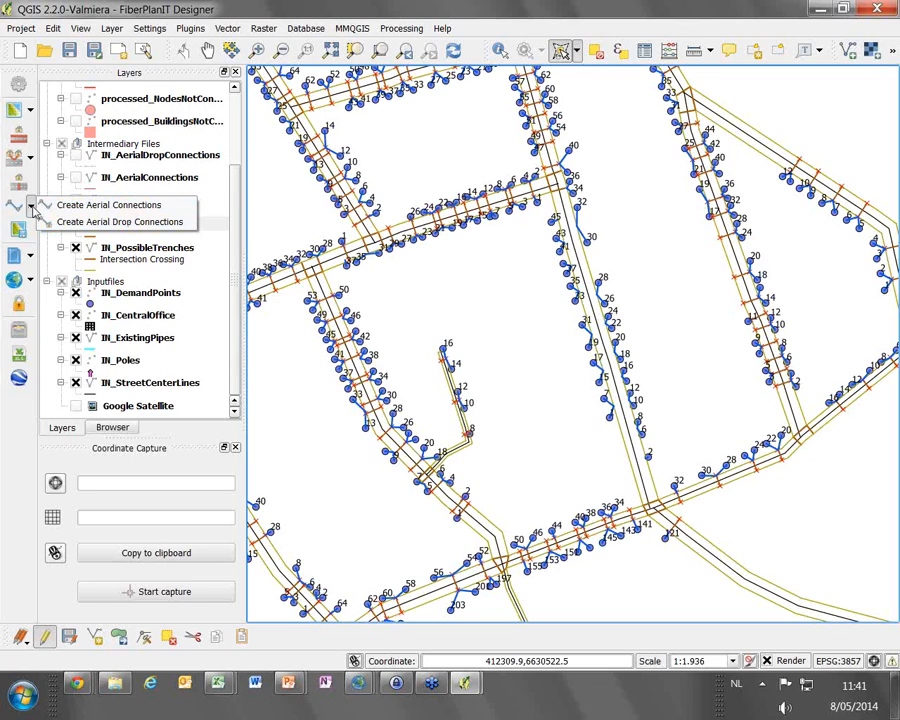
Close the aerial connection options and process the prepared input layers, saving the pending IN_Crossings edits
click(32, 209)
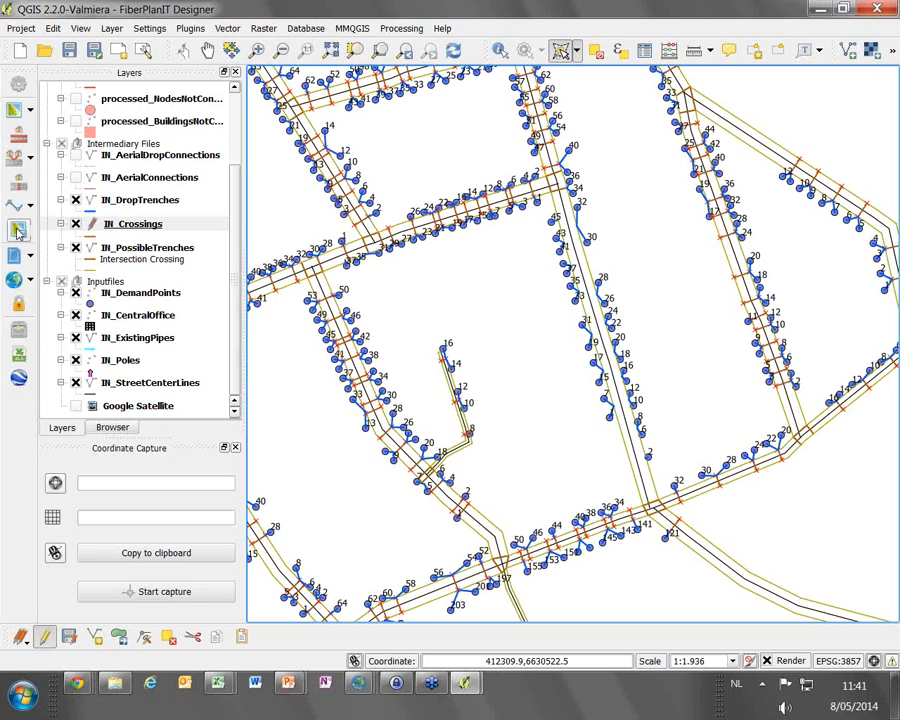
click(17, 231)
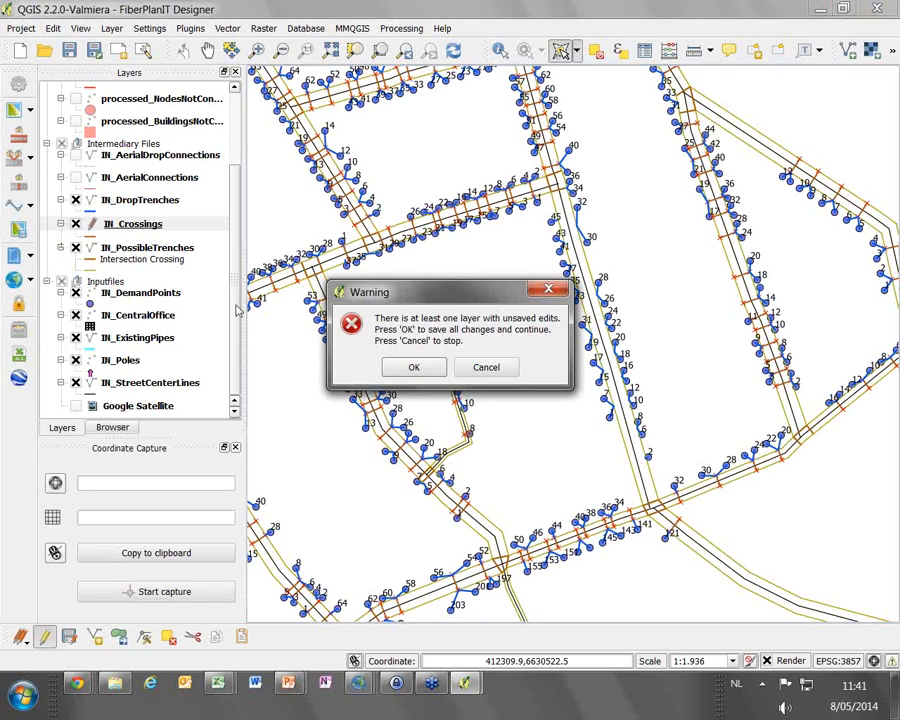
click(410, 368)
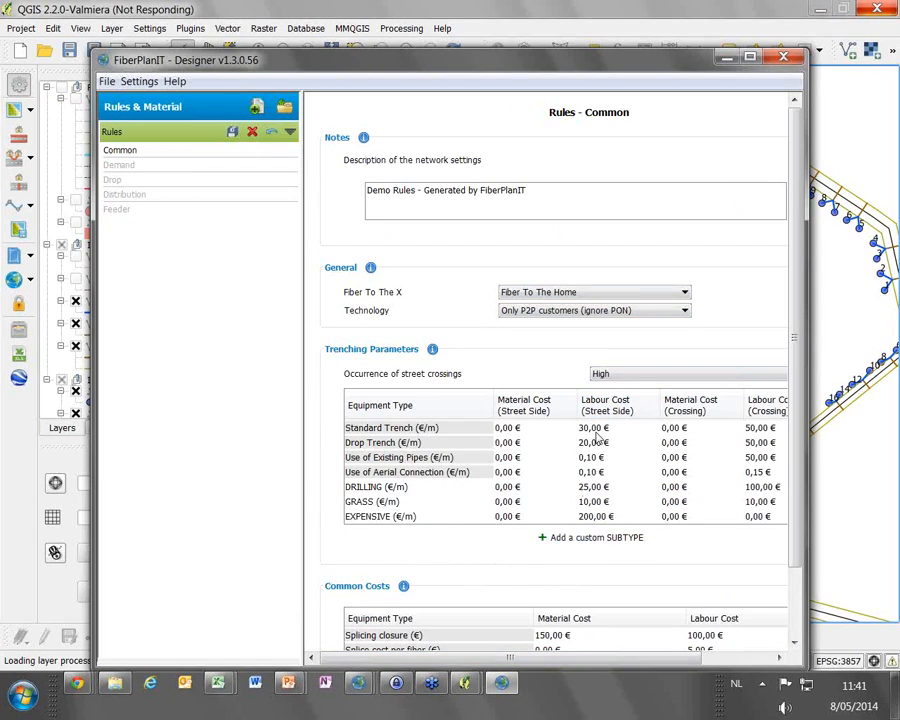
Review the Common, Demand and Distribution design rules, including trenching costs and distribution point capacity, and close the rules window
drag(806, 447, 892, 447)
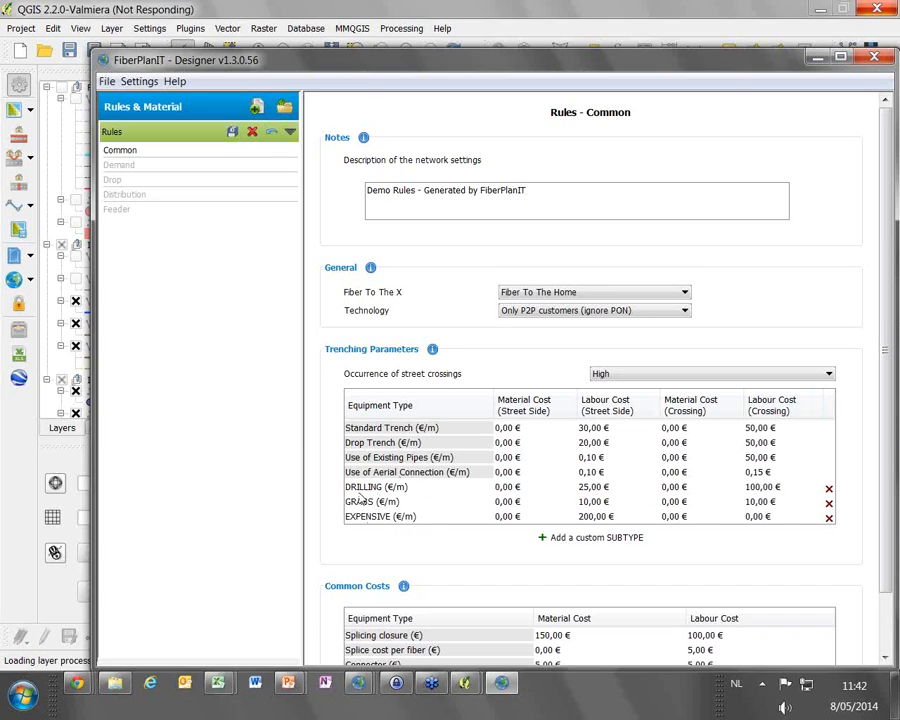
click(130, 166)
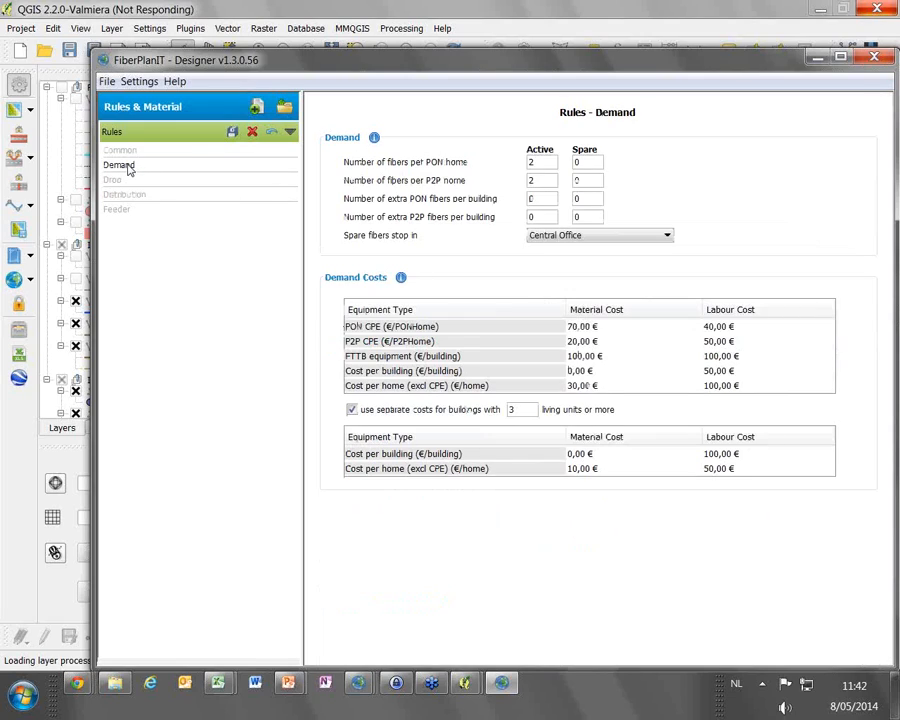
click(134, 194)
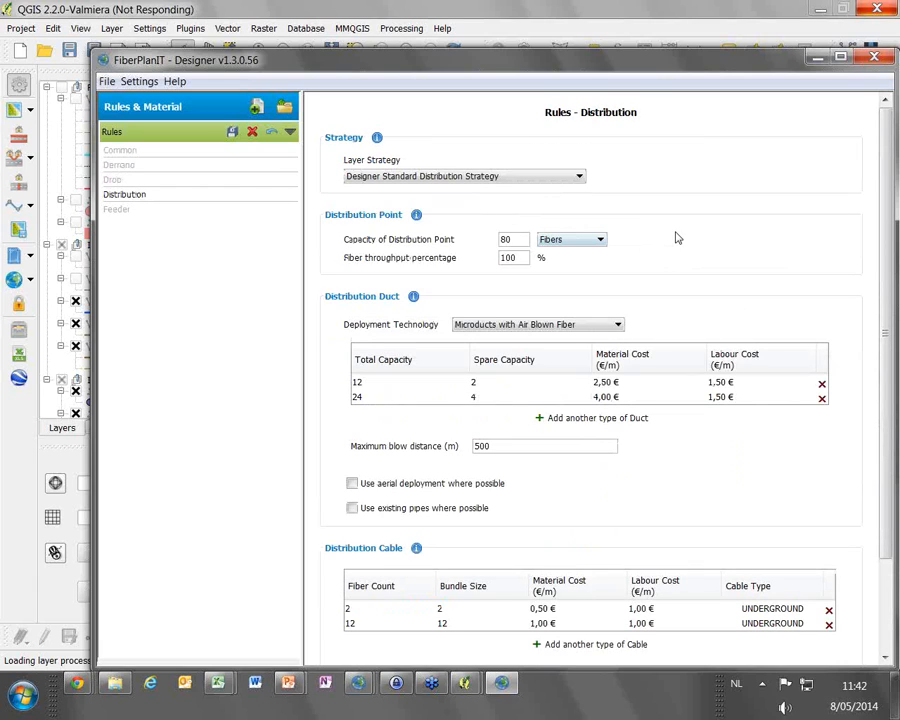
click(874, 58)
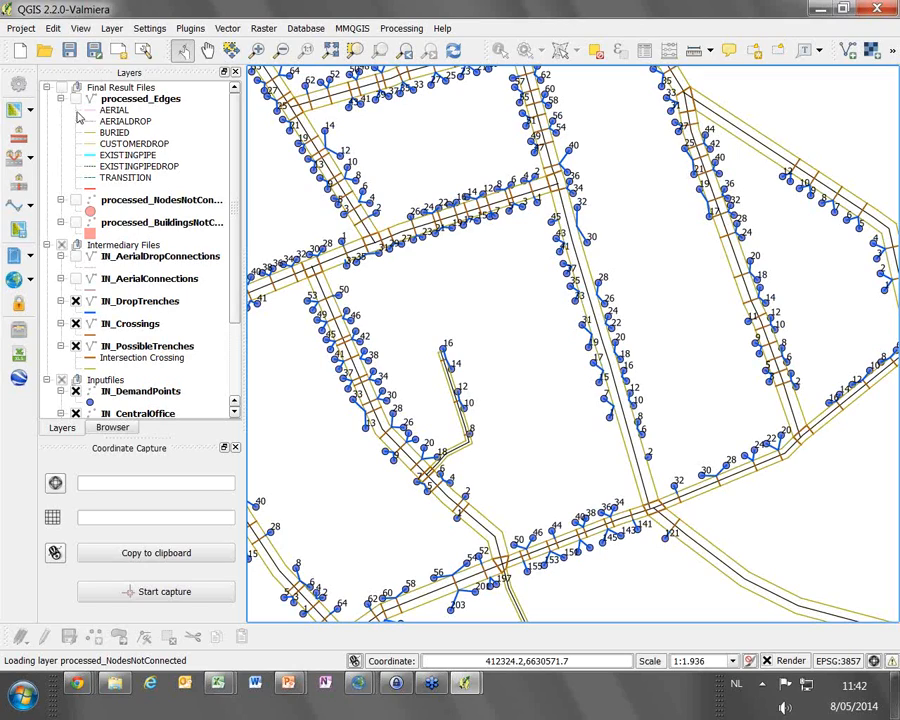
Calculate the network design and look more closely at the easternmost distribution clusters
click(31, 284)
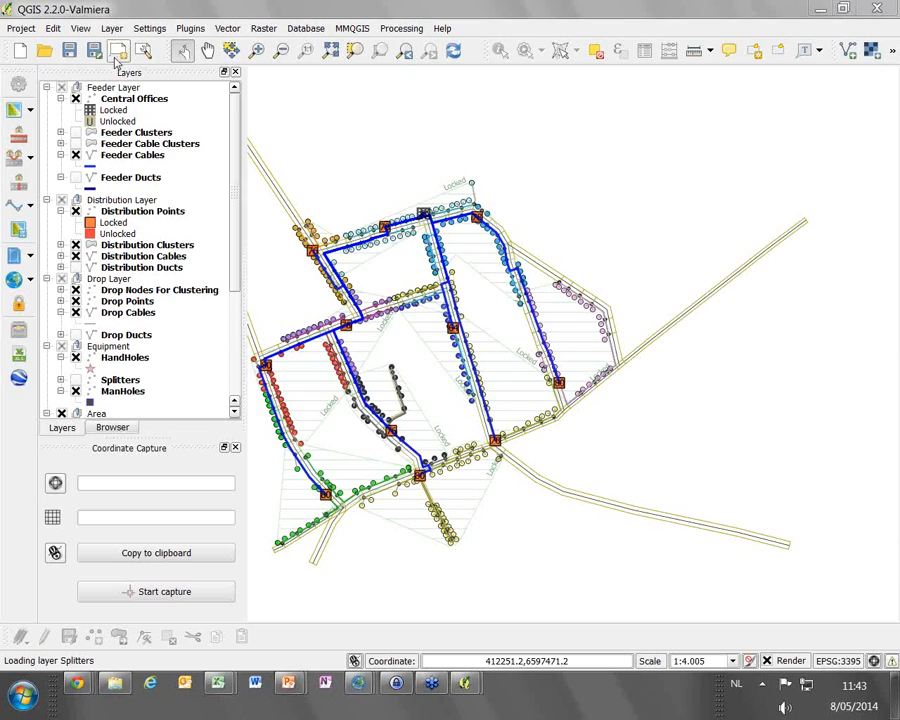
click(258, 57)
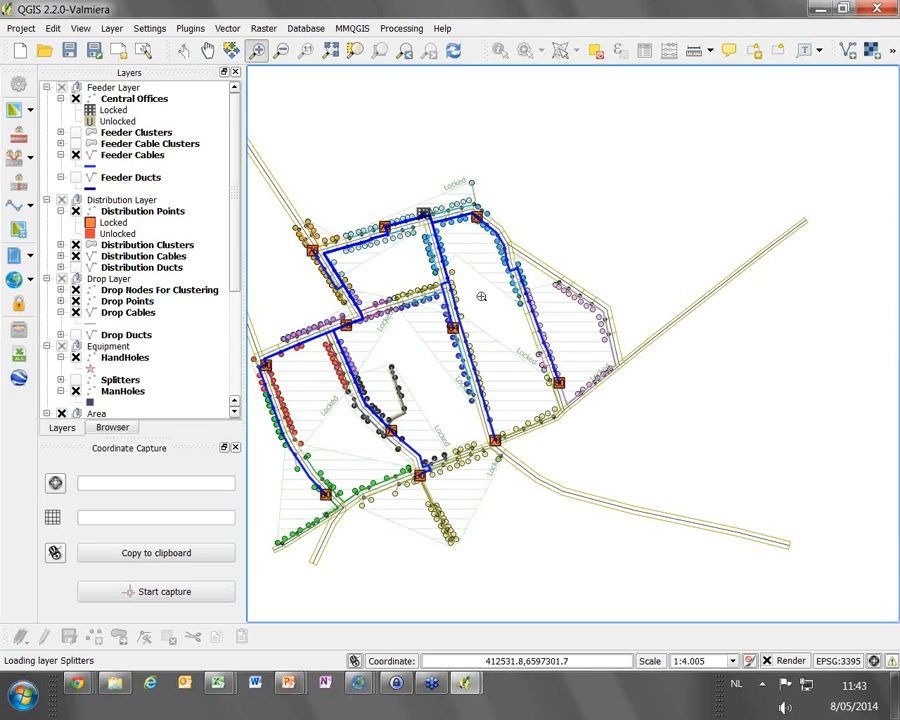
drag(490, 281, 655, 470)
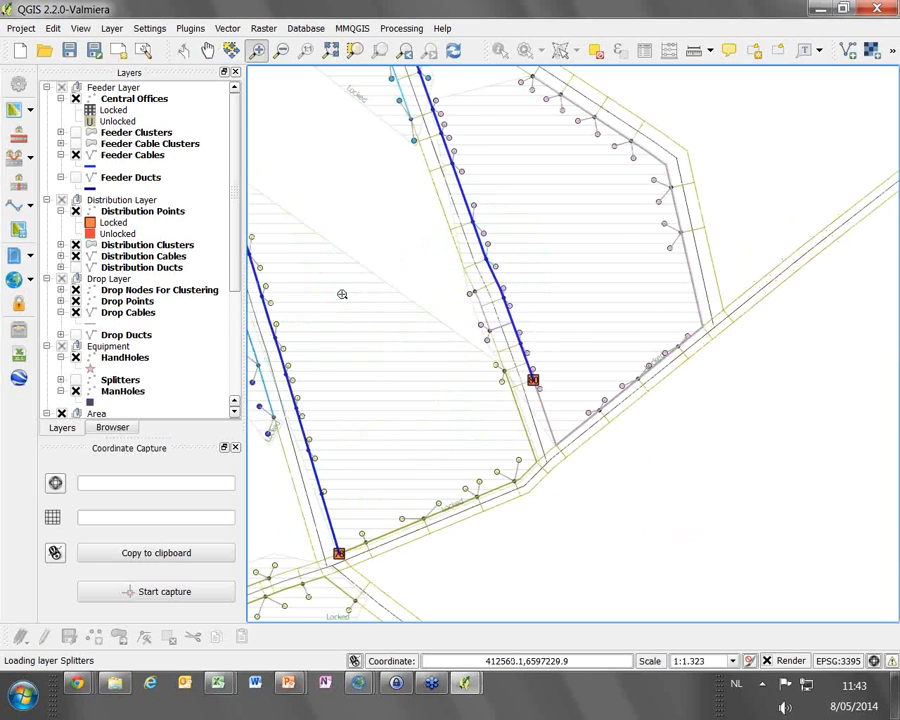
Identify the distribution cables running around the easternmost block and highlight them one by one in the results, keeping Feeder Cables shown
click(146, 256)
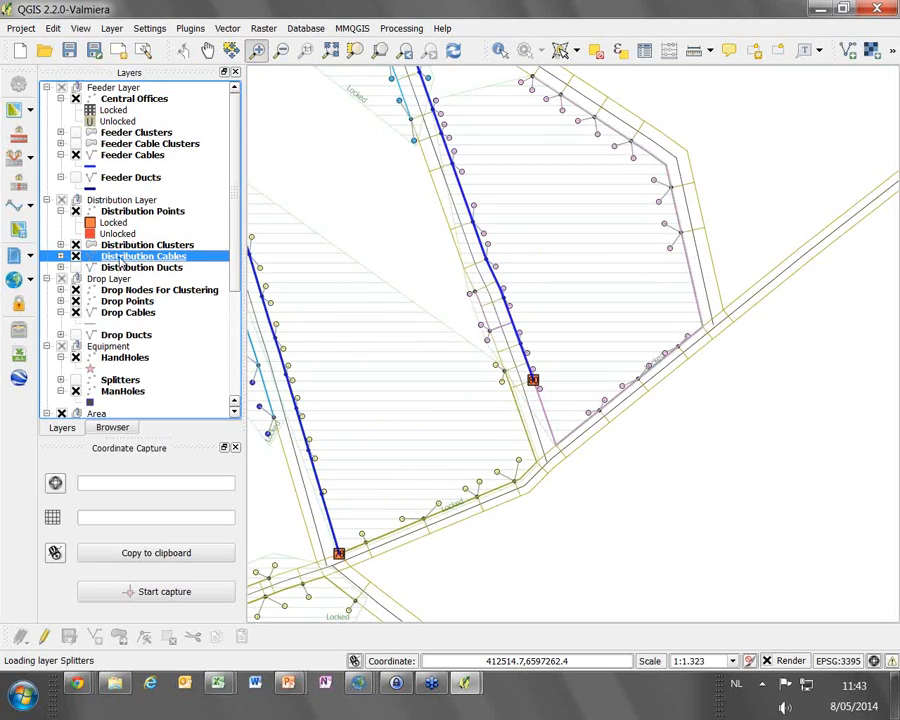
click(500, 50)
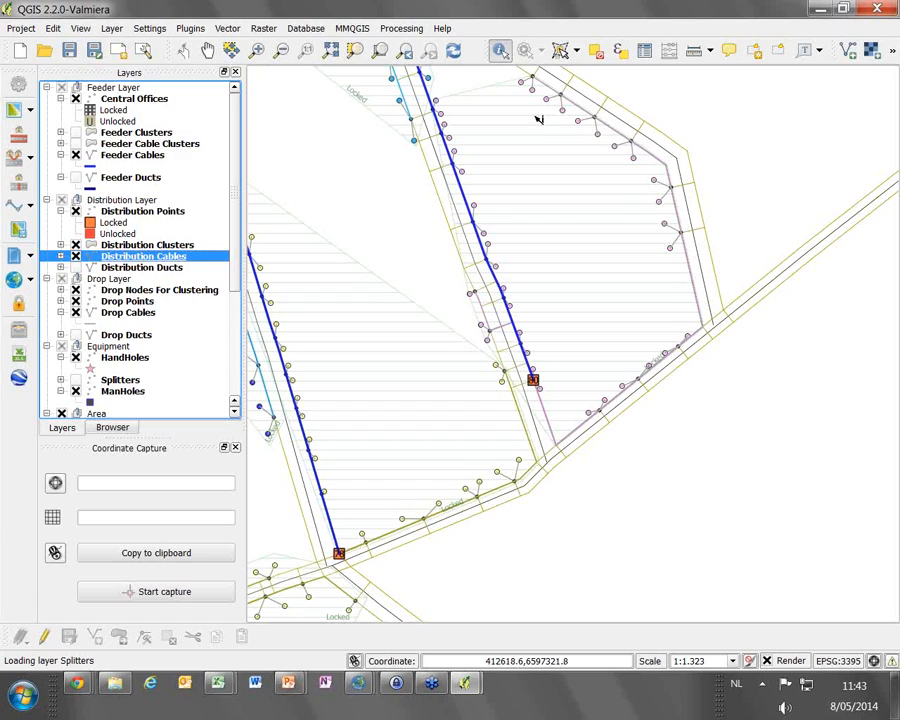
click(691, 262)
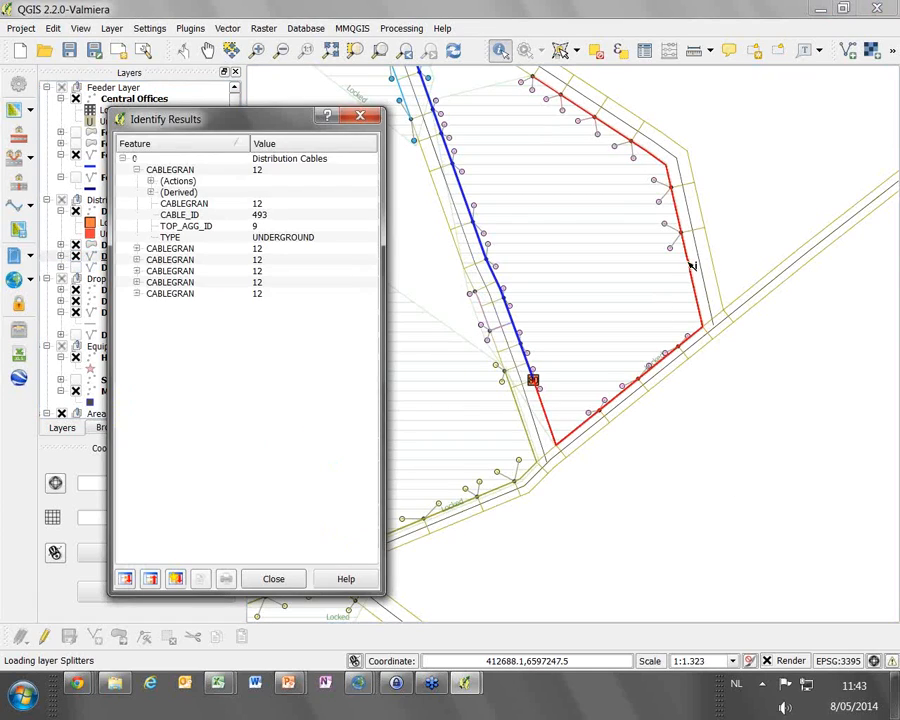
click(136, 170)
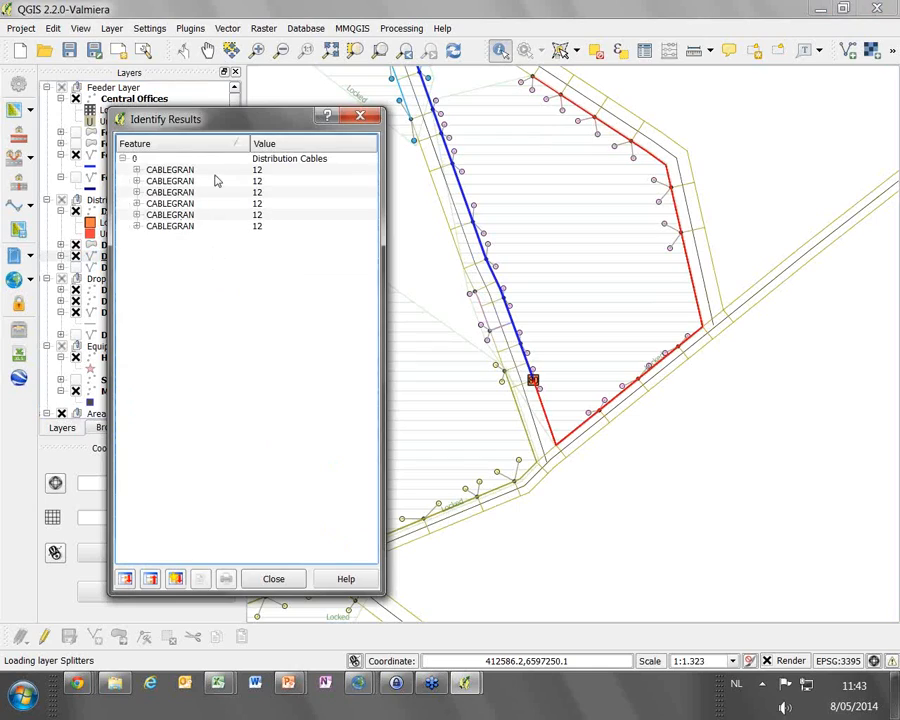
click(220, 172)
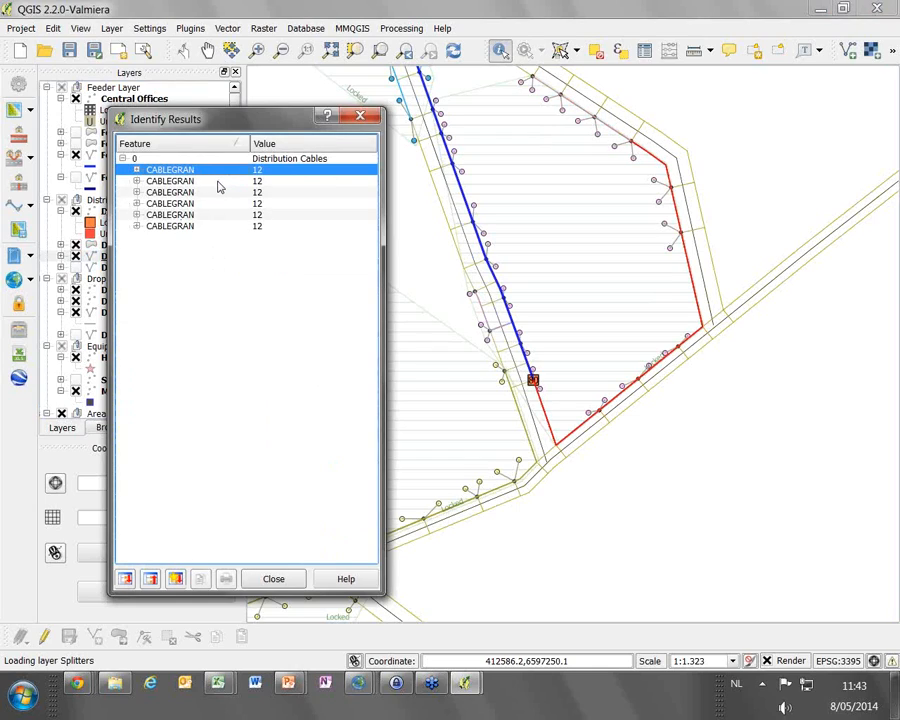
click(220, 183)
click(214, 193)
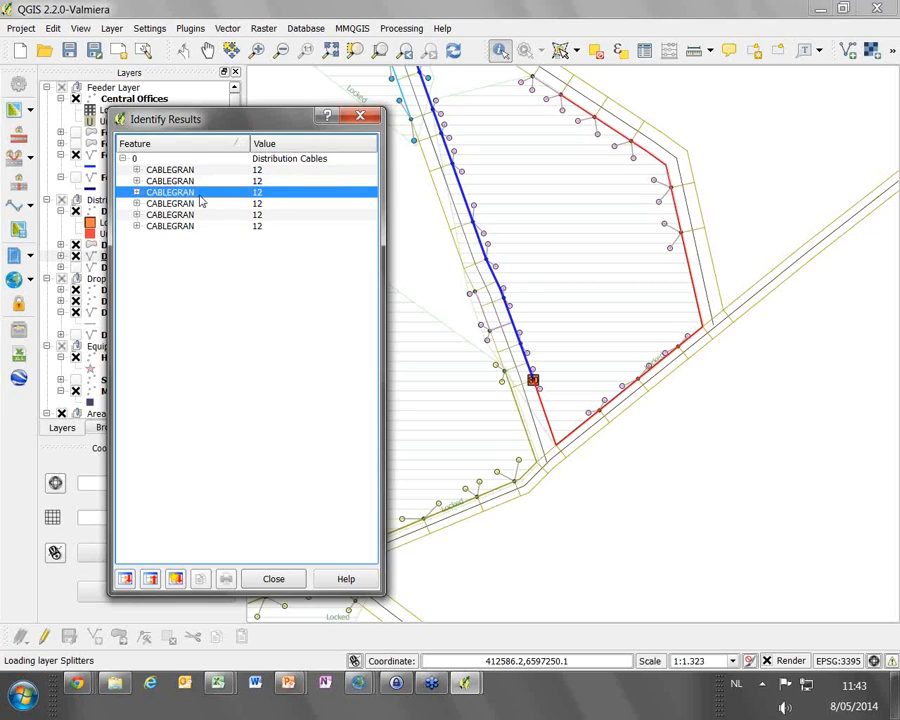
click(205, 204)
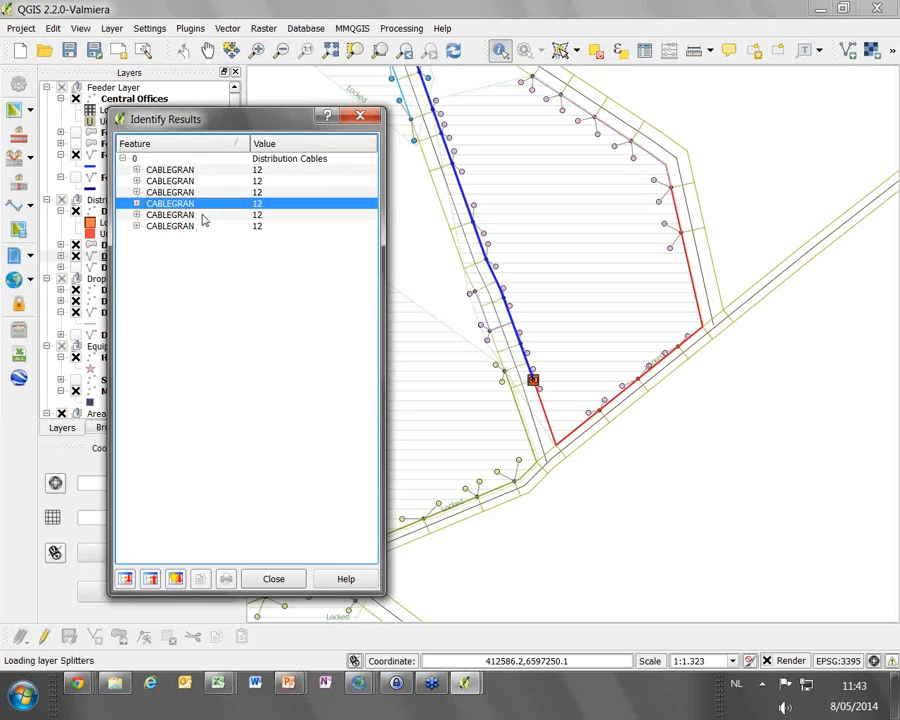
click(207, 214)
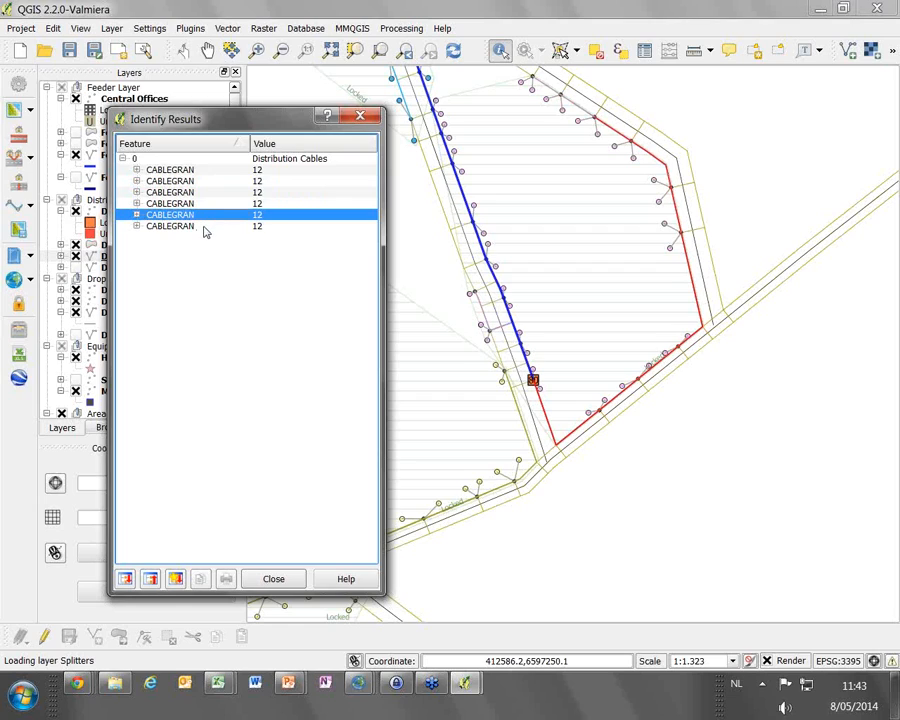
click(358, 119)
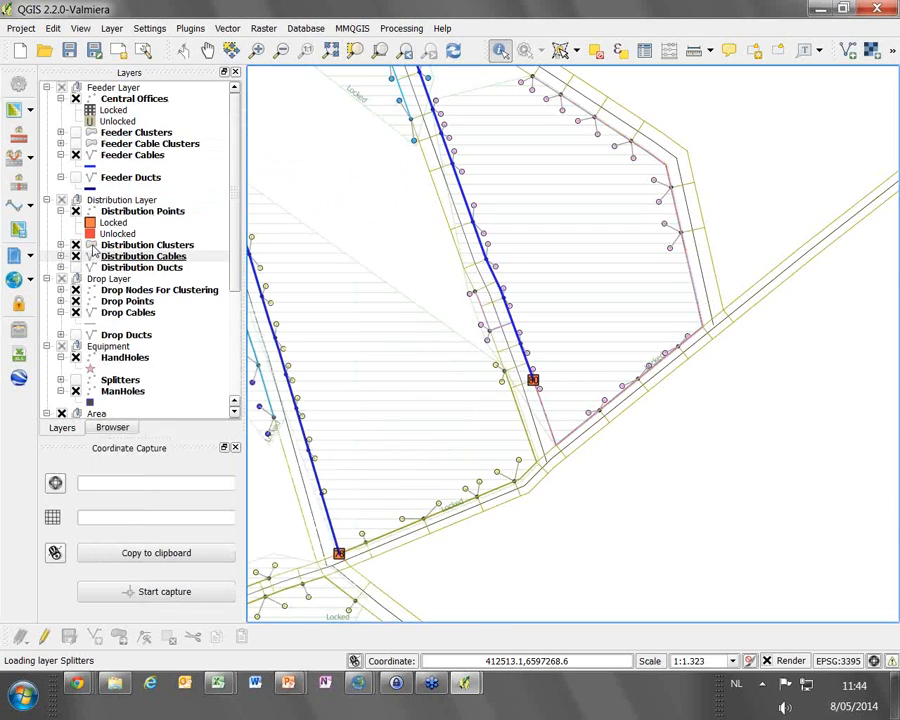
click(75, 155)
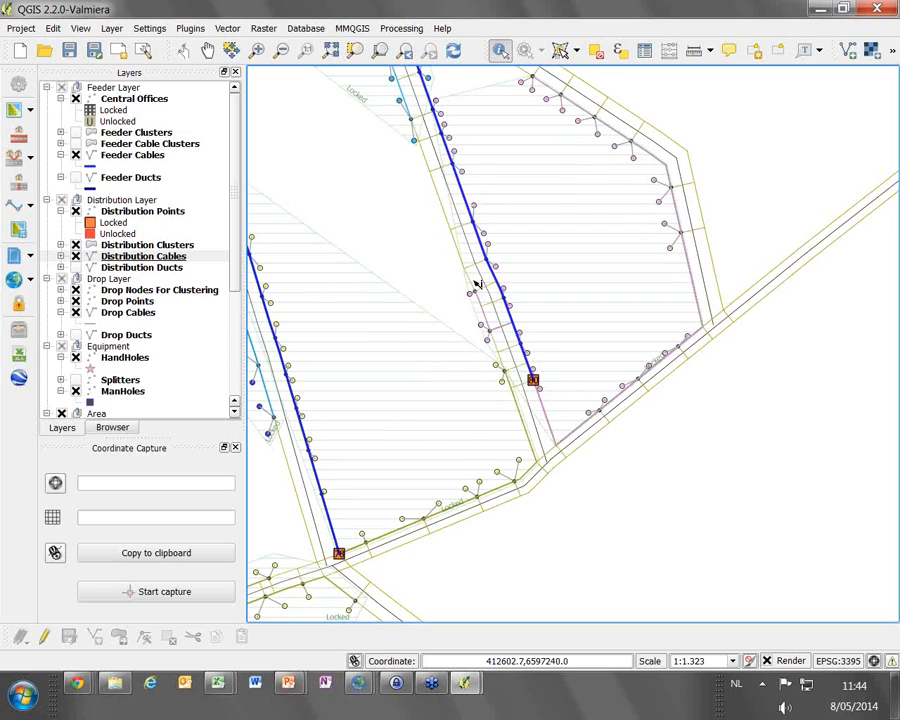
Reshape the light blue cluster in the Distribution Clusters layer with the Node tool, excluding the east-side houses below the feeder cable's street crossing
click(146, 248)
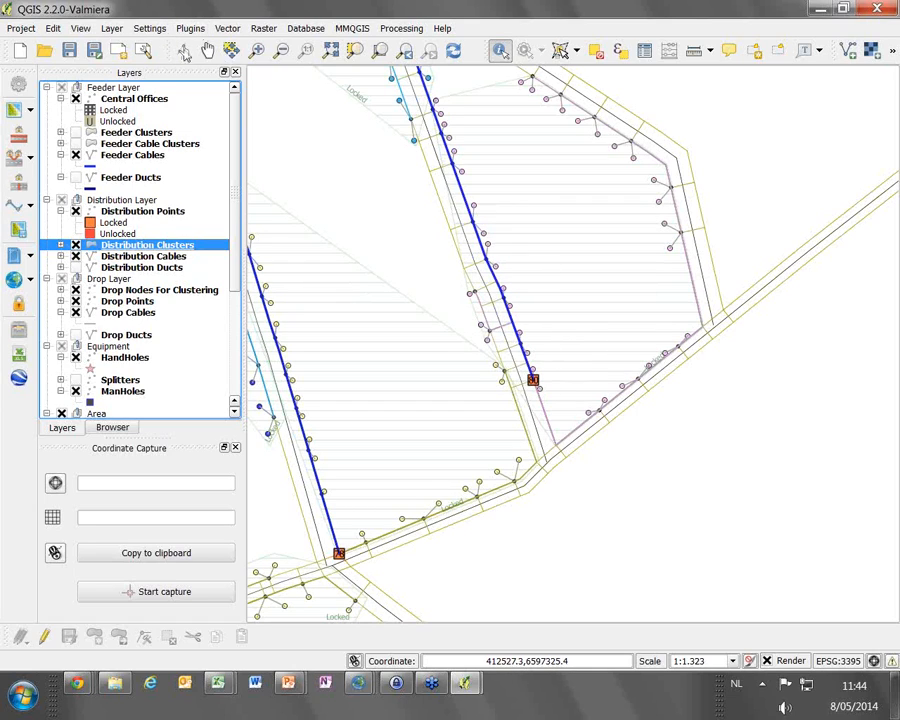
click(208, 51)
drag(470, 165, 503, 430)
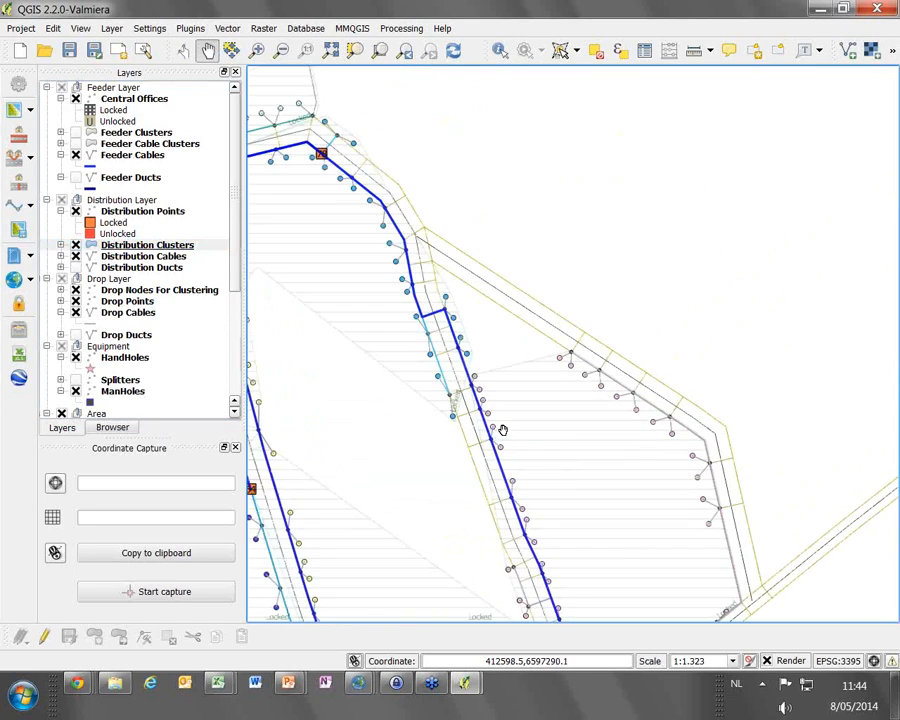
drag(586, 439, 620, 269)
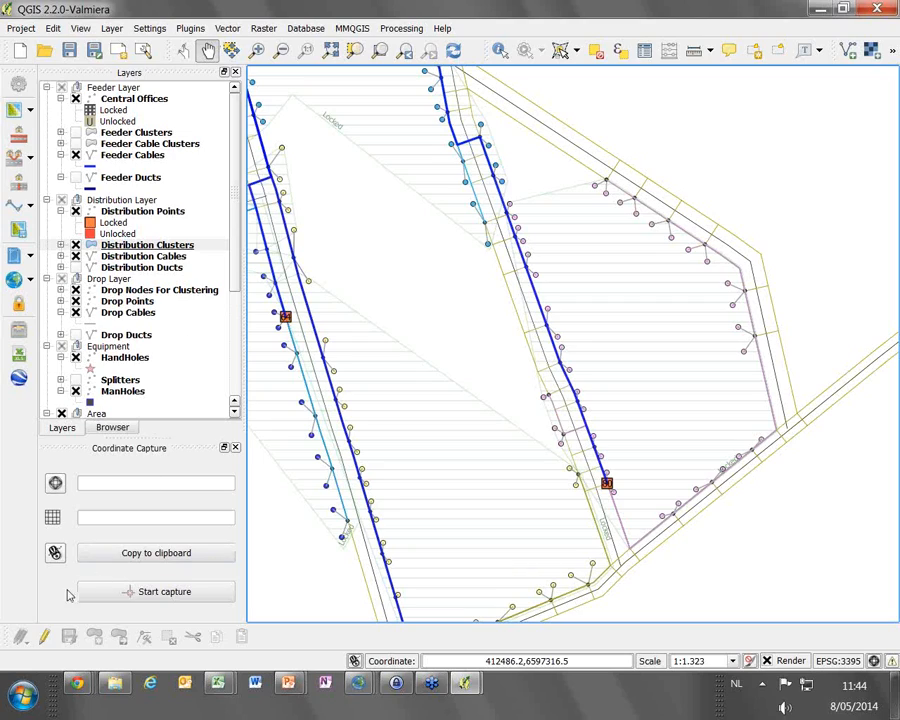
click(46, 641)
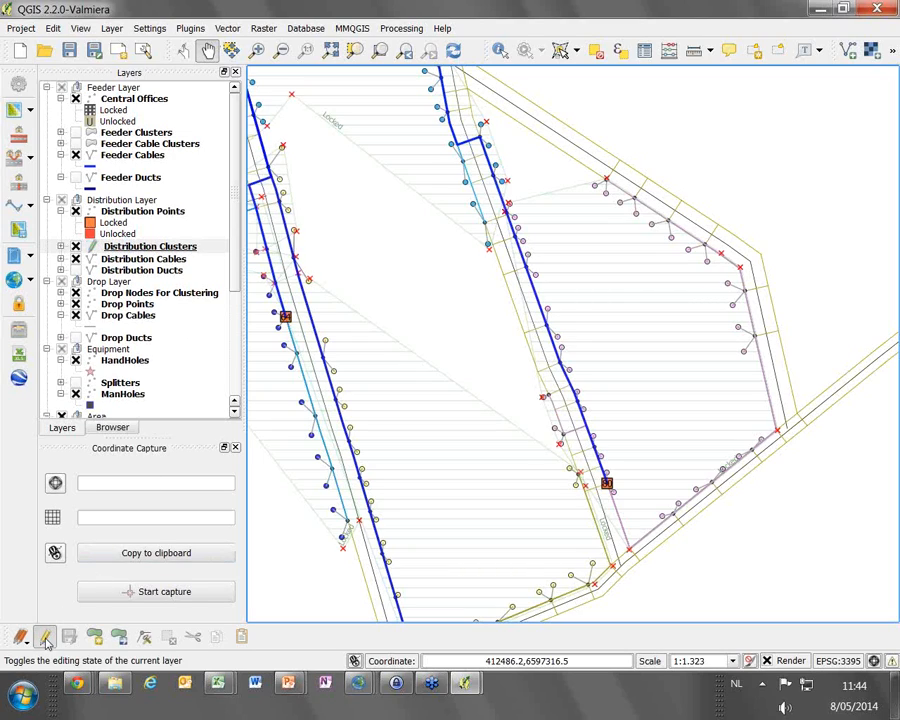
click(144, 637)
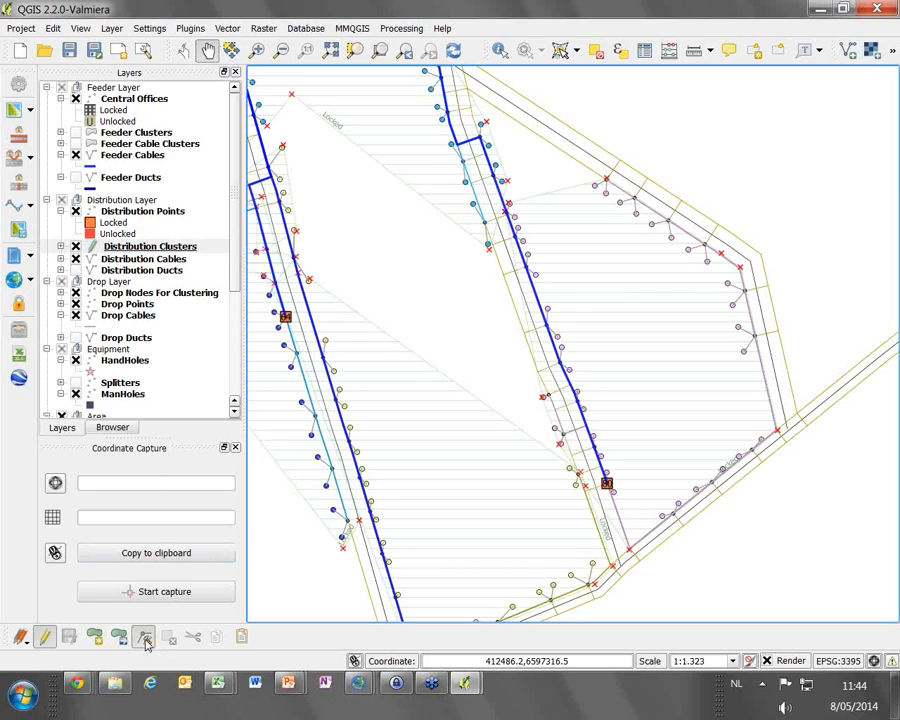
click(484, 115)
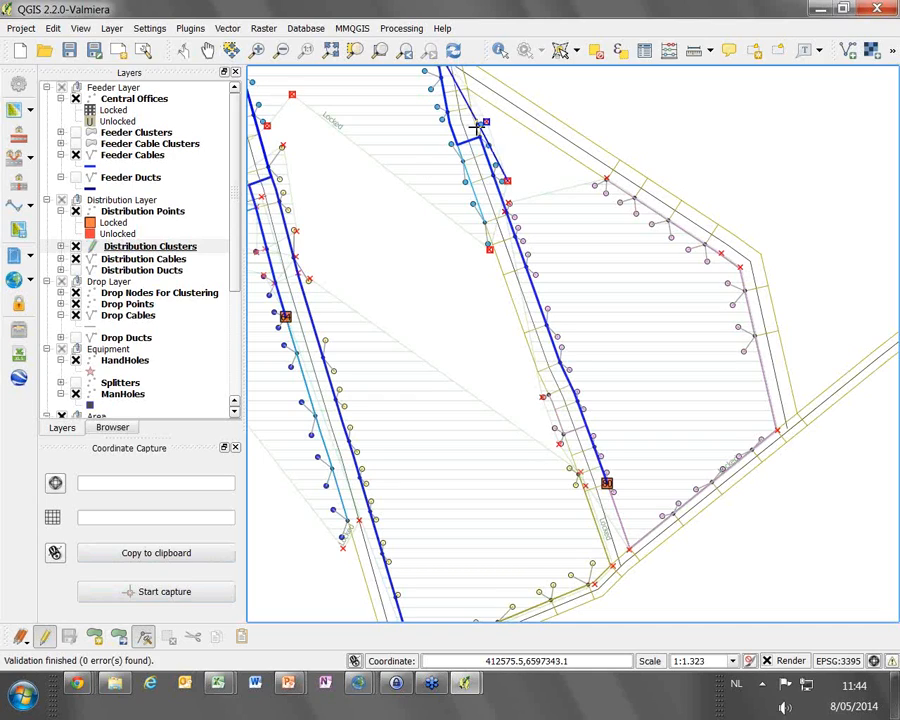
drag(481, 113, 463, 126)
double_click(495, 140)
drag(507, 181, 503, 239)
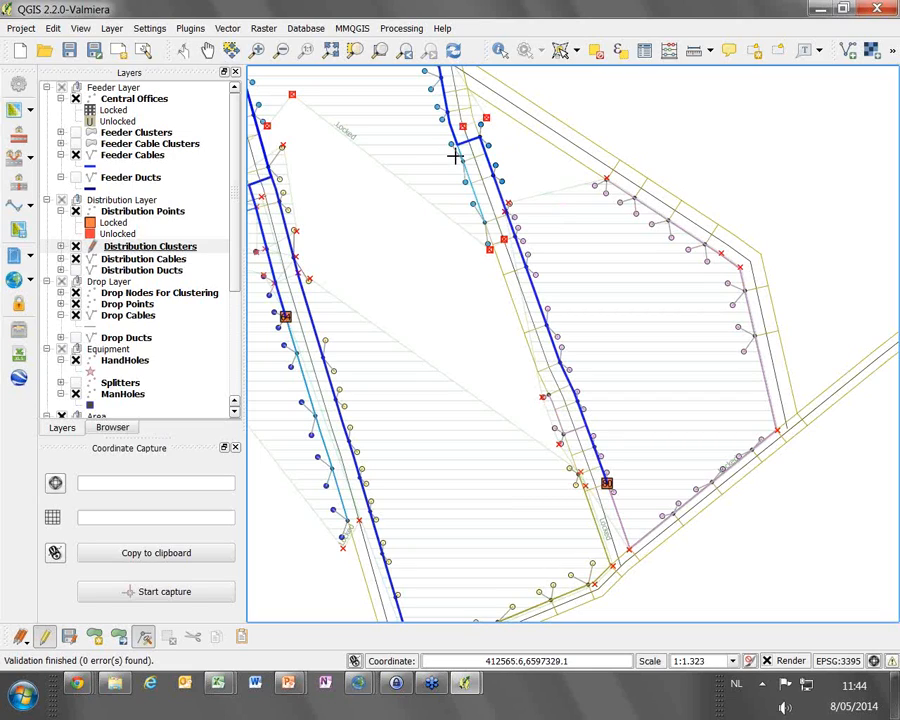
Extend the pink distribution cluster north over the released east-side houses and pull its boundary off the west-side houses
click(518, 201)
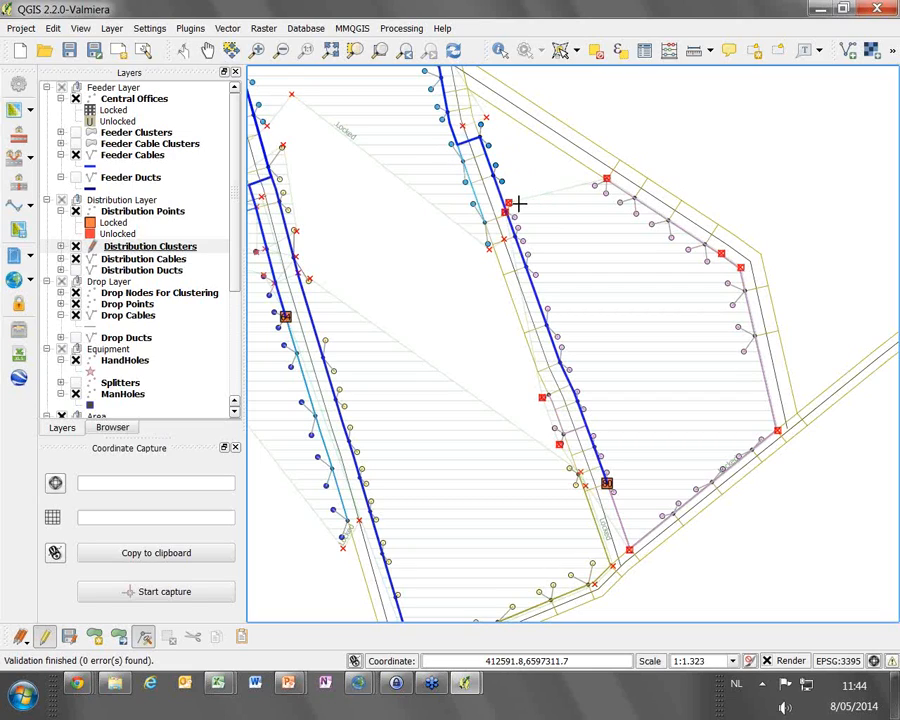
drag(508, 202, 518, 112)
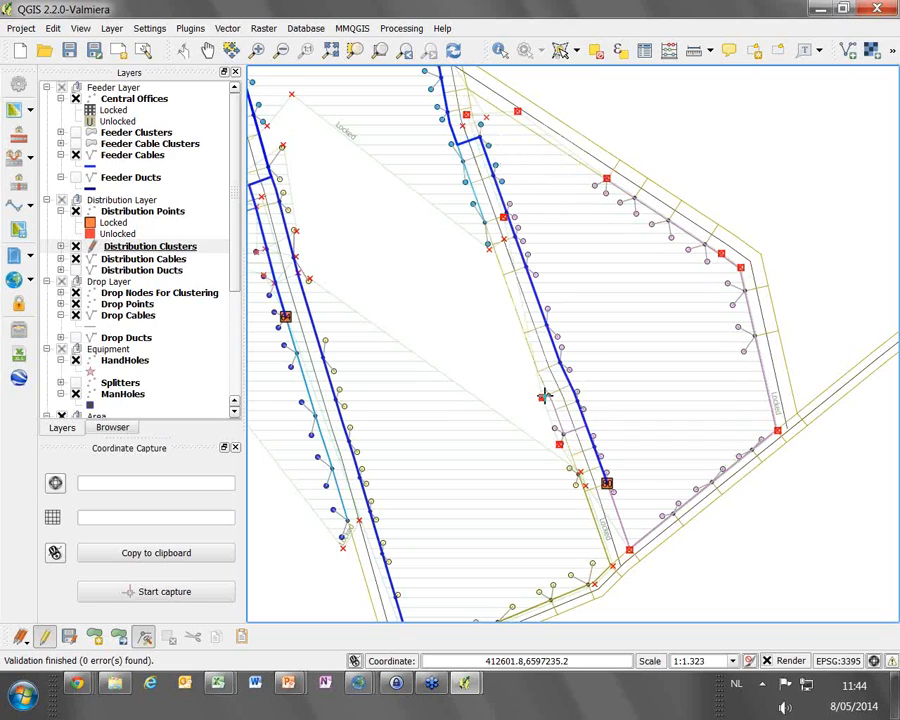
drag(542, 397, 578, 446)
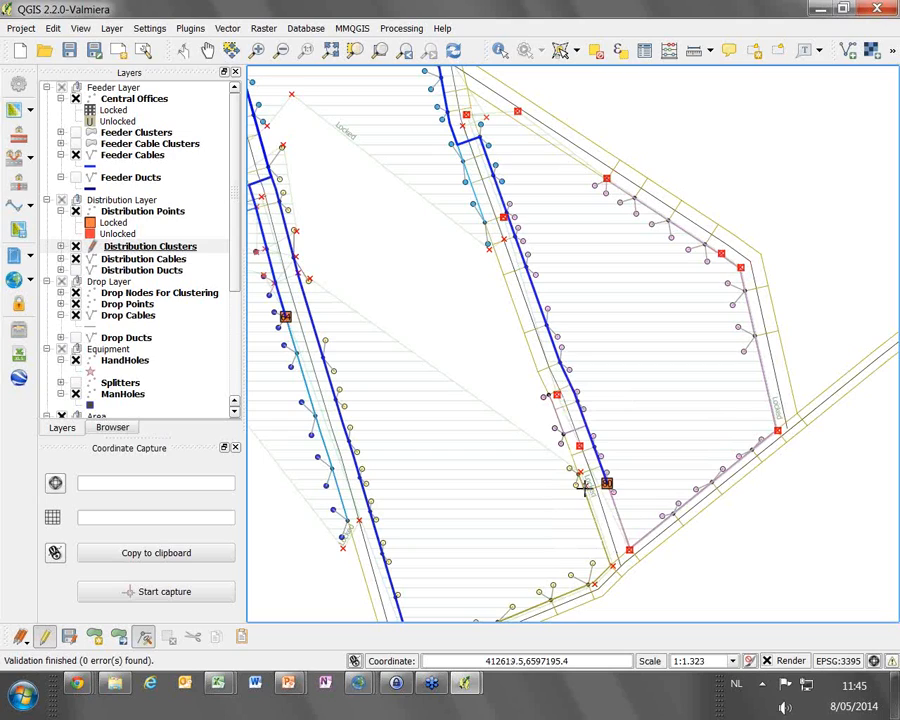
Stretch the yellow distribution cluster over the released west-side houses, save the Distribution Clusters edits and end the edit session
click(539, 443)
drag(538, 445, 553, 372)
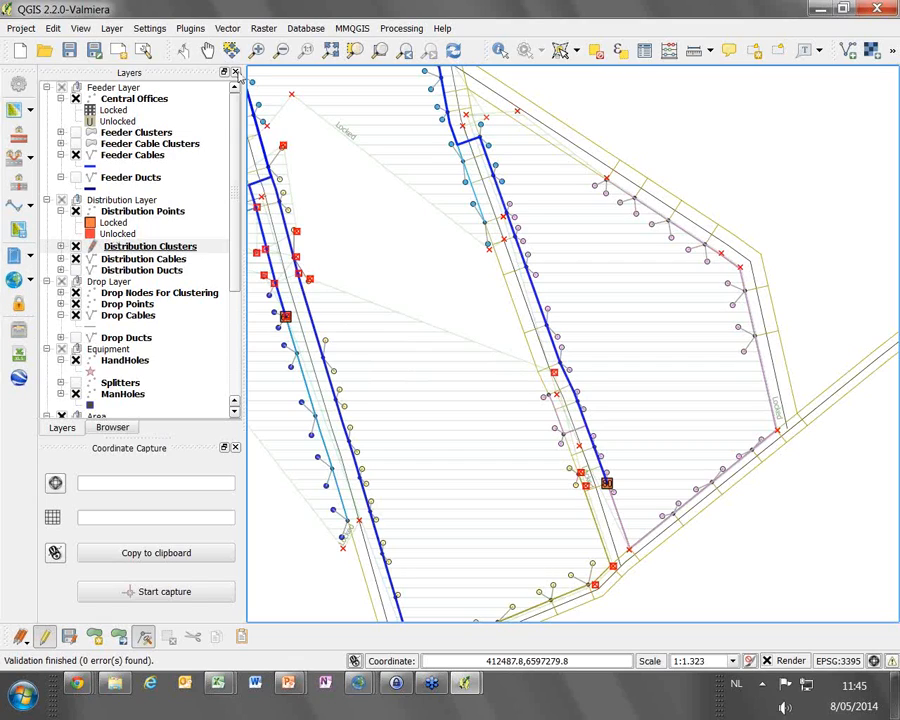
click(69, 638)
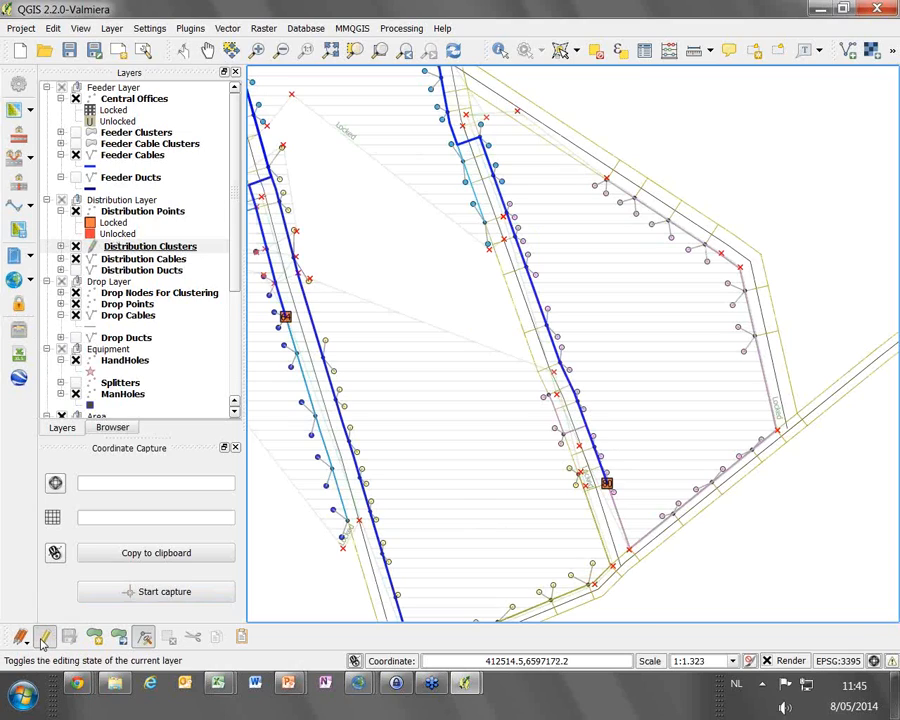
click(43, 640)
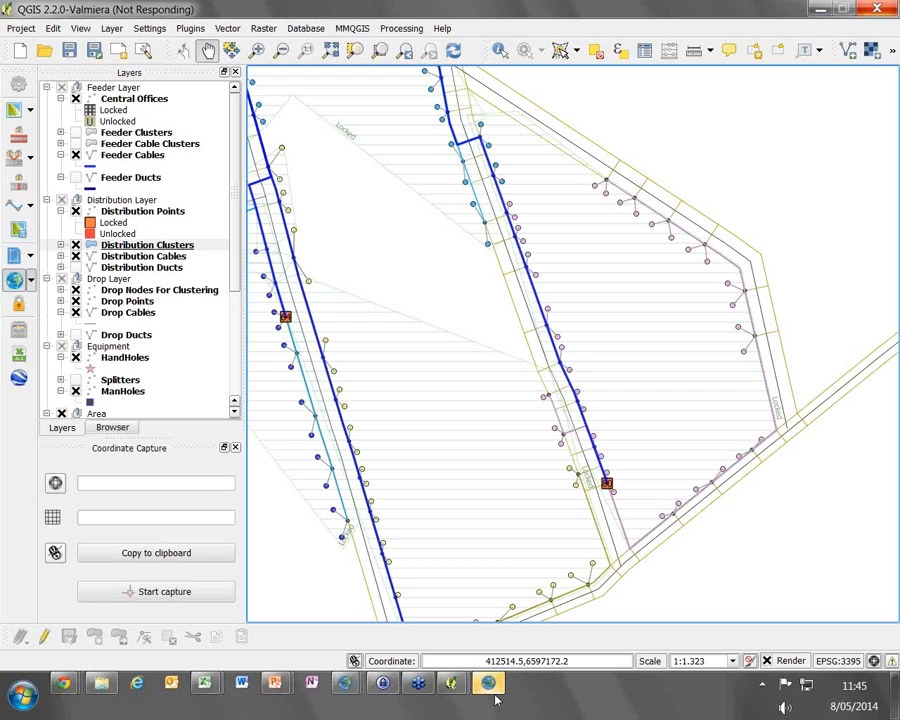
Recalculate the network with the edited distribution clusters, accepting the clusters that exceed the cluster size of 80
mouse_move(494, 693)
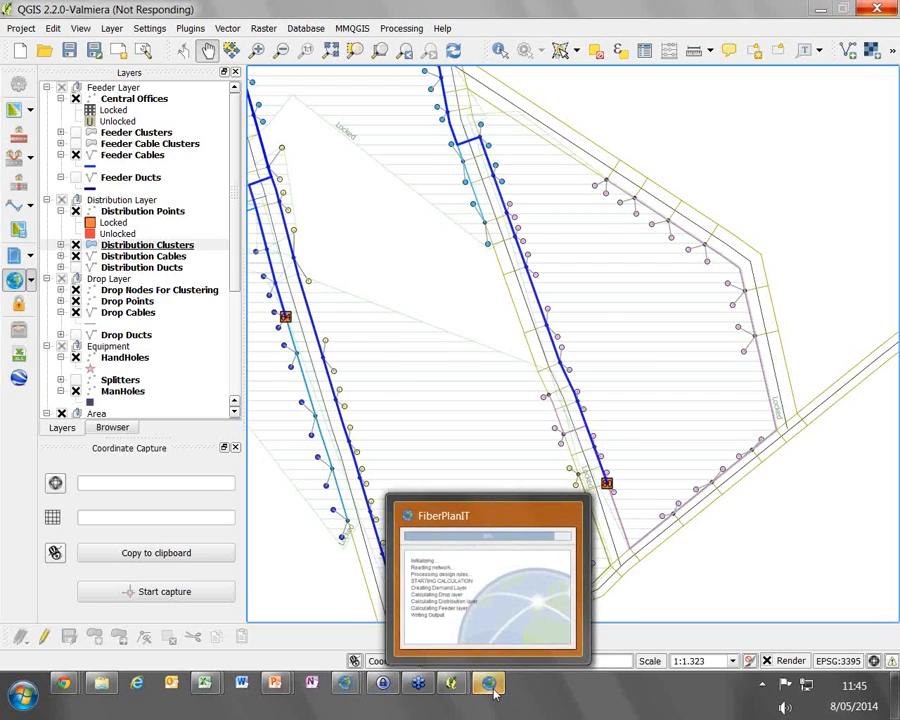
click(494, 690)
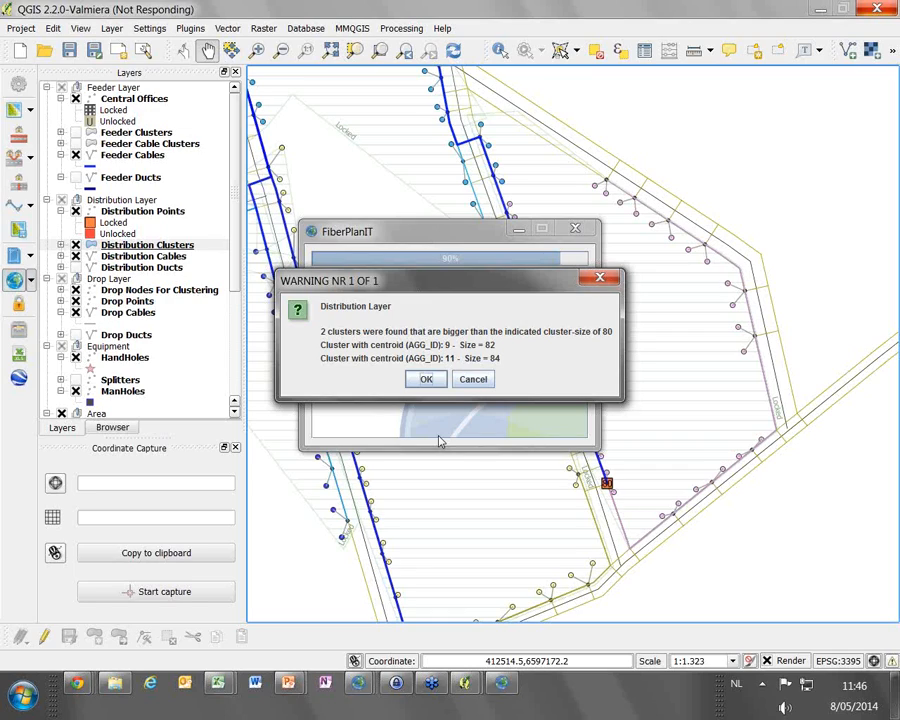
click(426, 379)
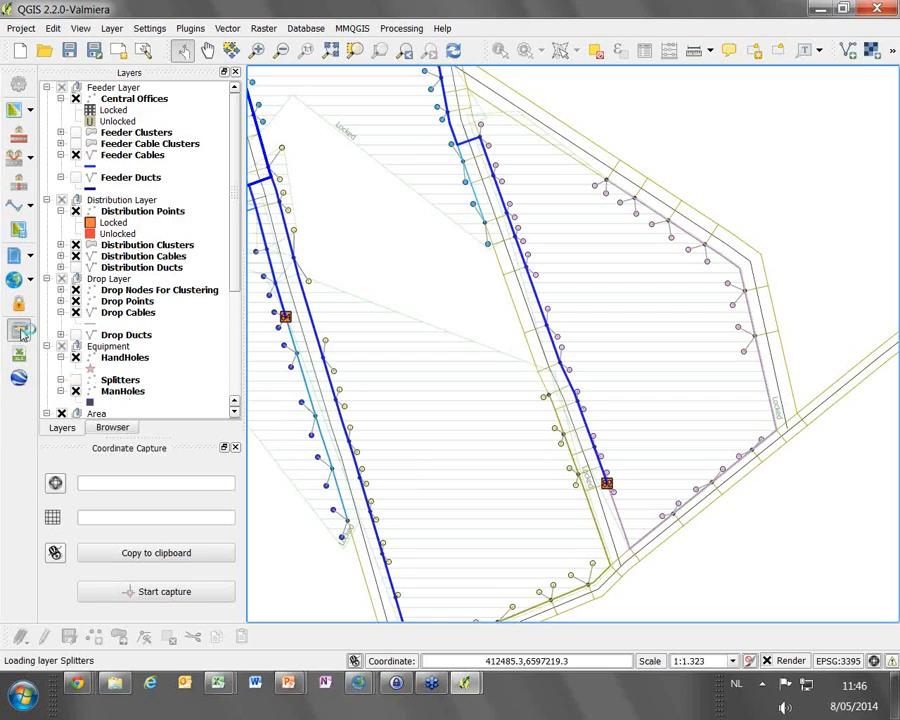
Open the State Manager and compare the costs of the three most recent AutoSave states
click(20, 331)
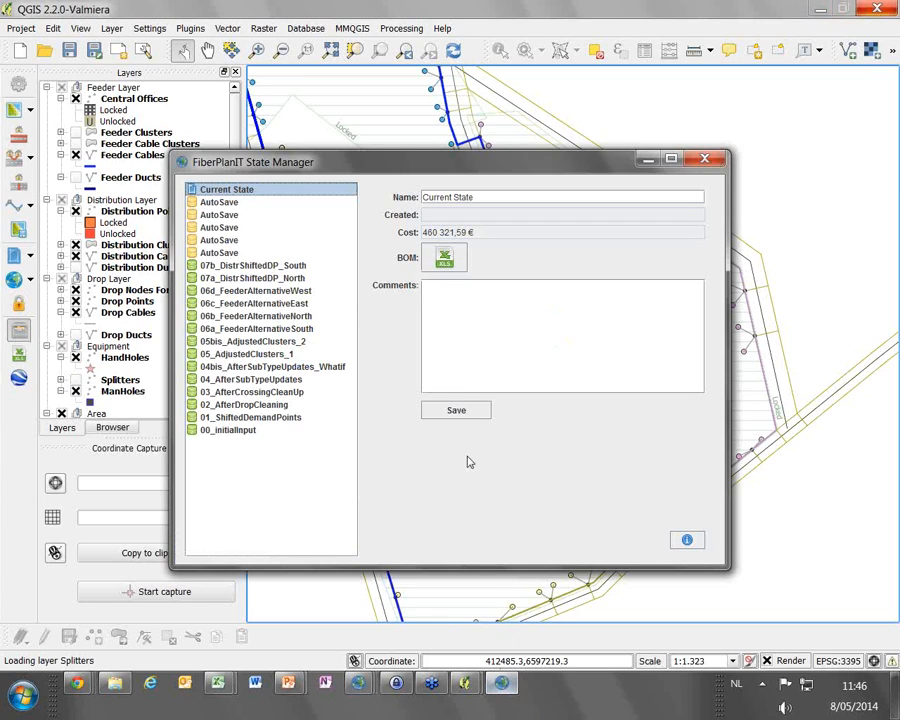
click(235, 202)
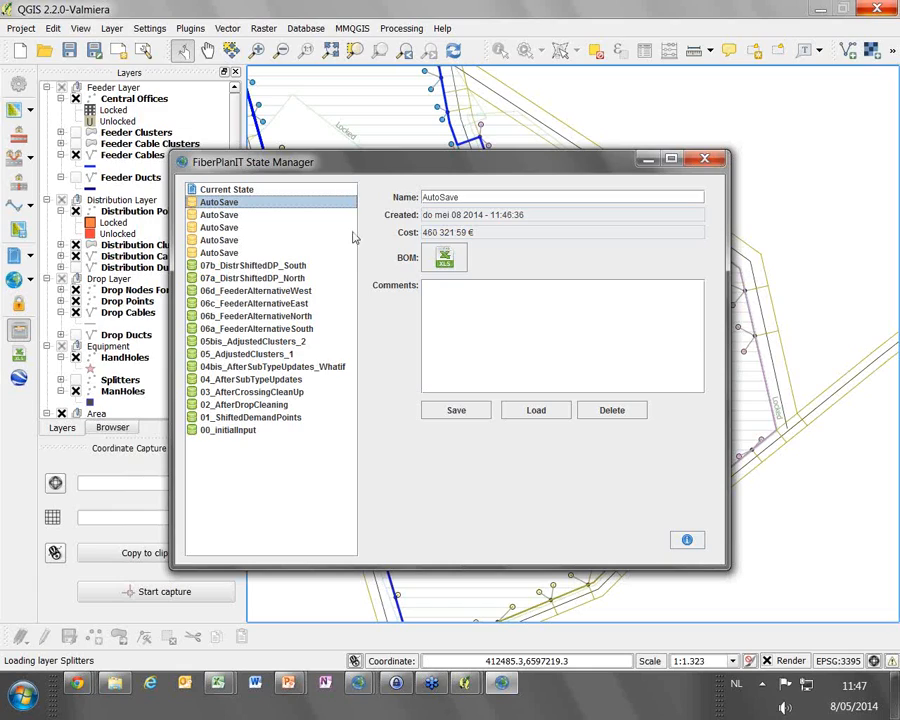
click(251, 215)
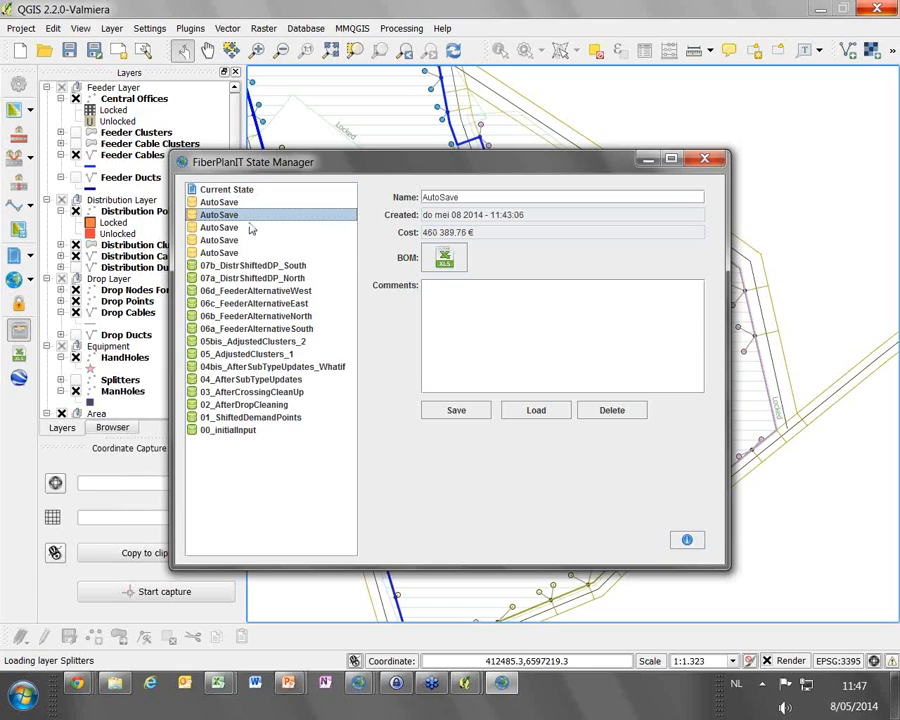
click(251, 228)
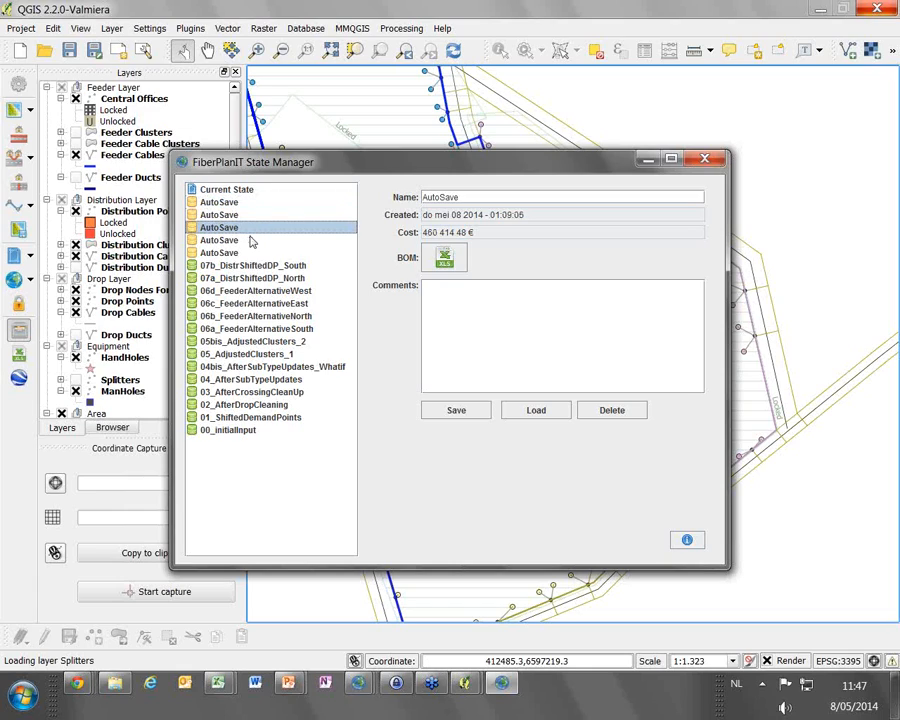
click(250, 214)
click(250, 203)
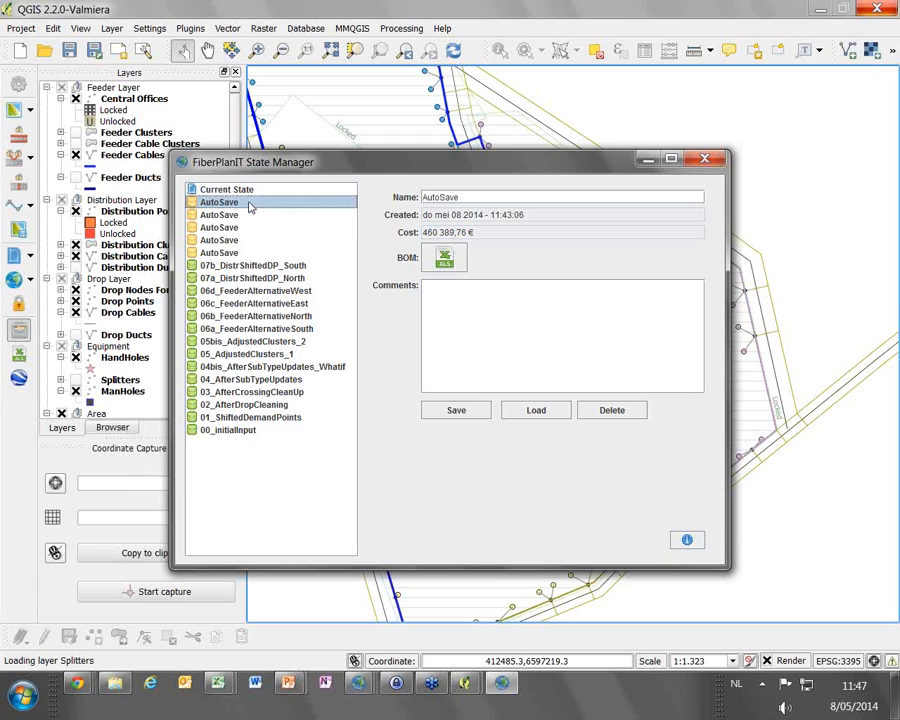
click(251, 215)
click(253, 228)
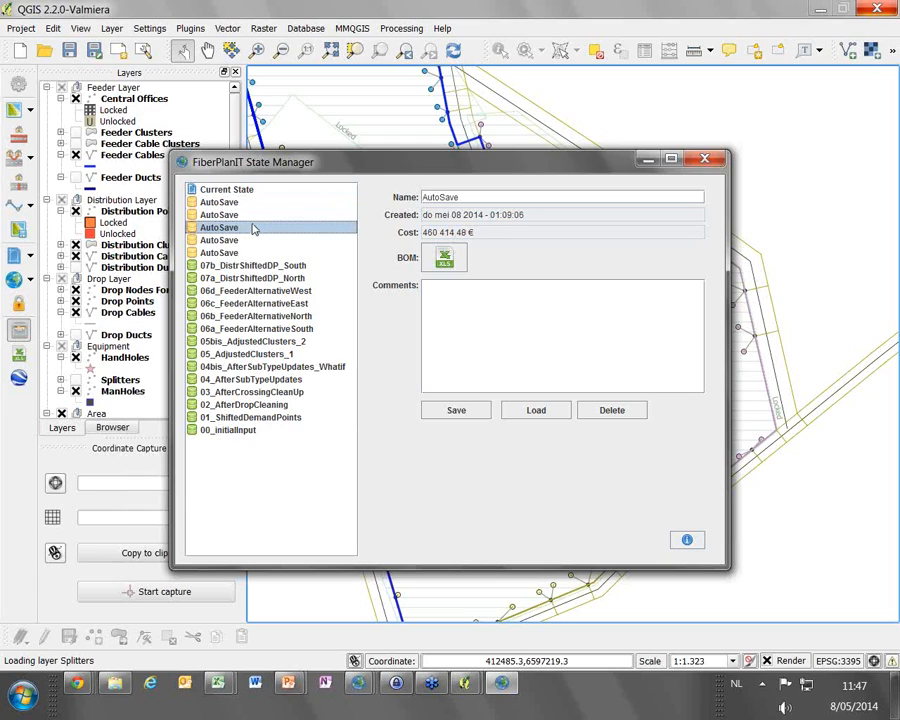
click(250, 203)
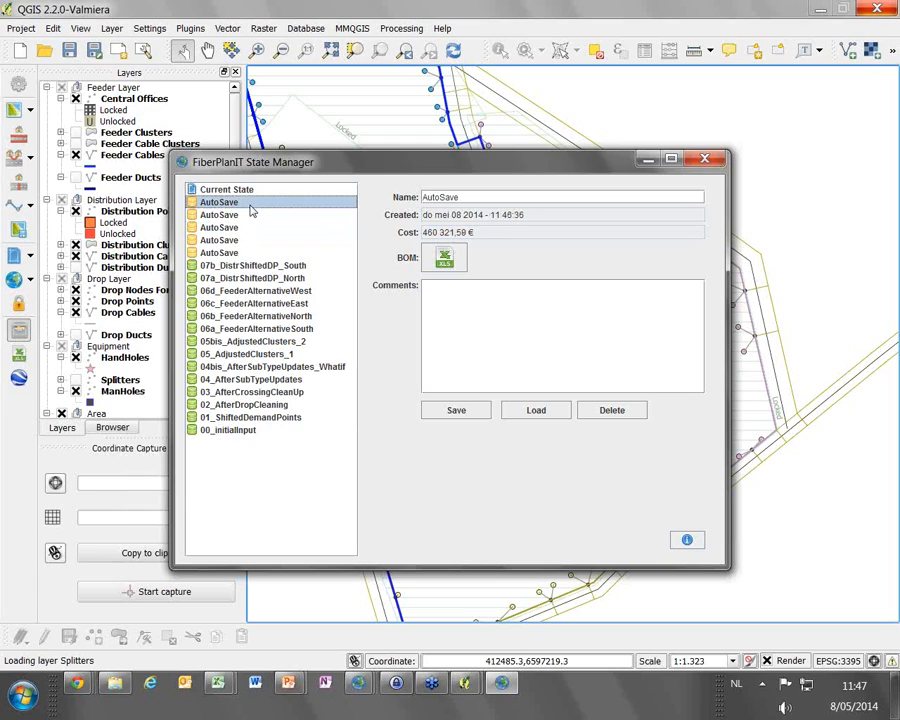
Load the second most recent AutoSave state, created at 11:43:06
click(251, 215)
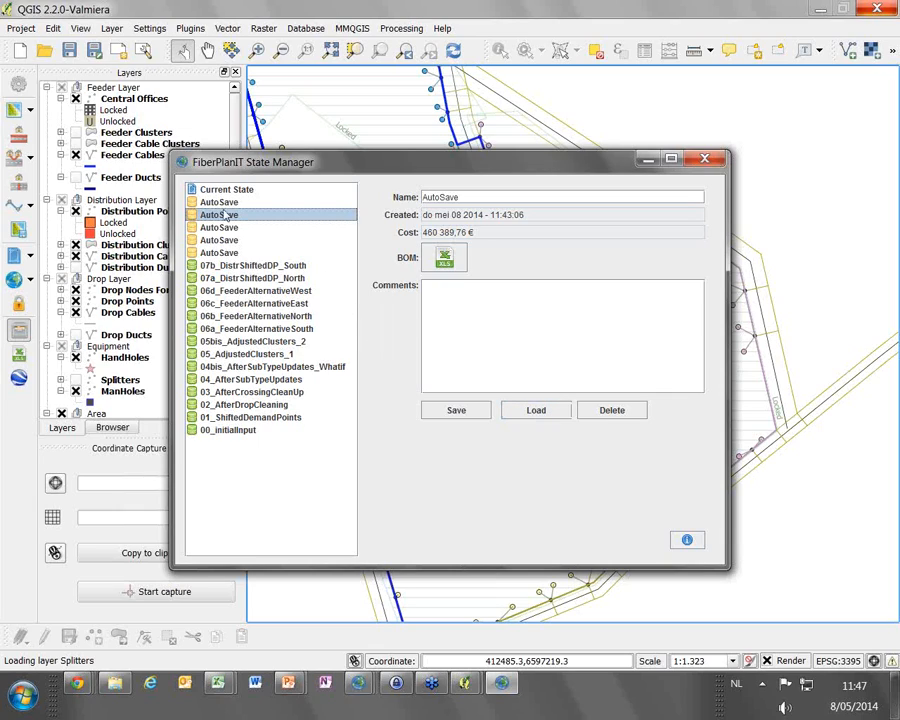
click(545, 416)
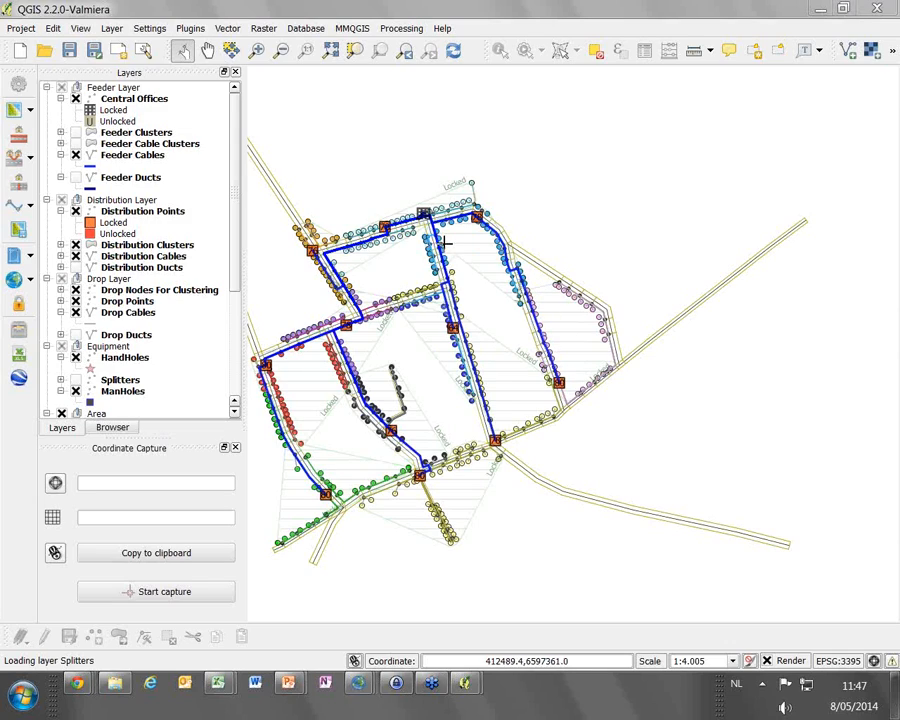
Move the central office in the Central Offices layer from the north street to the street junction on the area's east side and save the edits
click(130, 98)
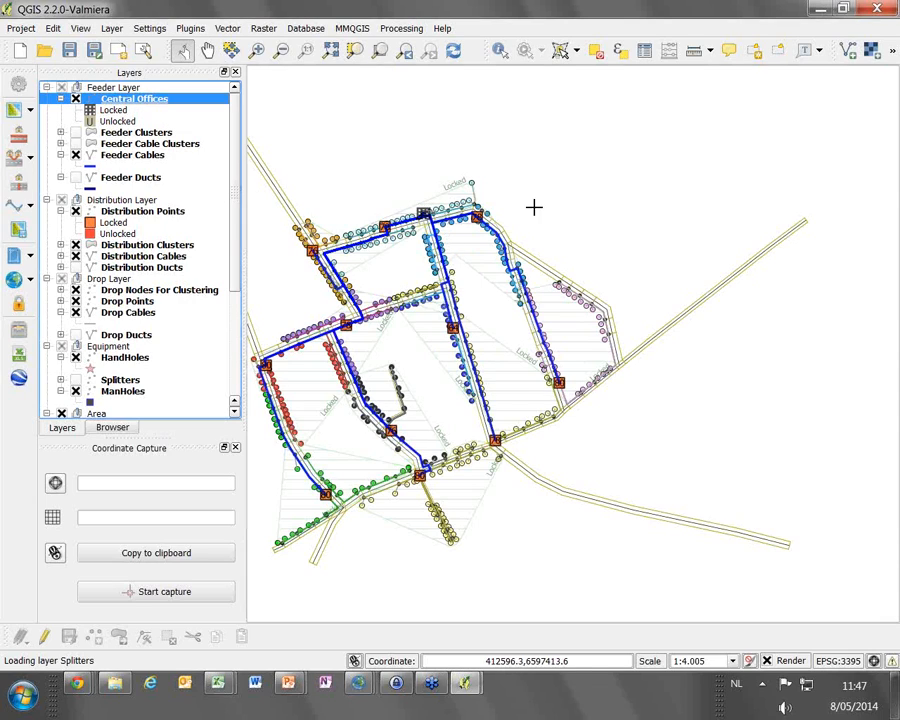
click(44, 636)
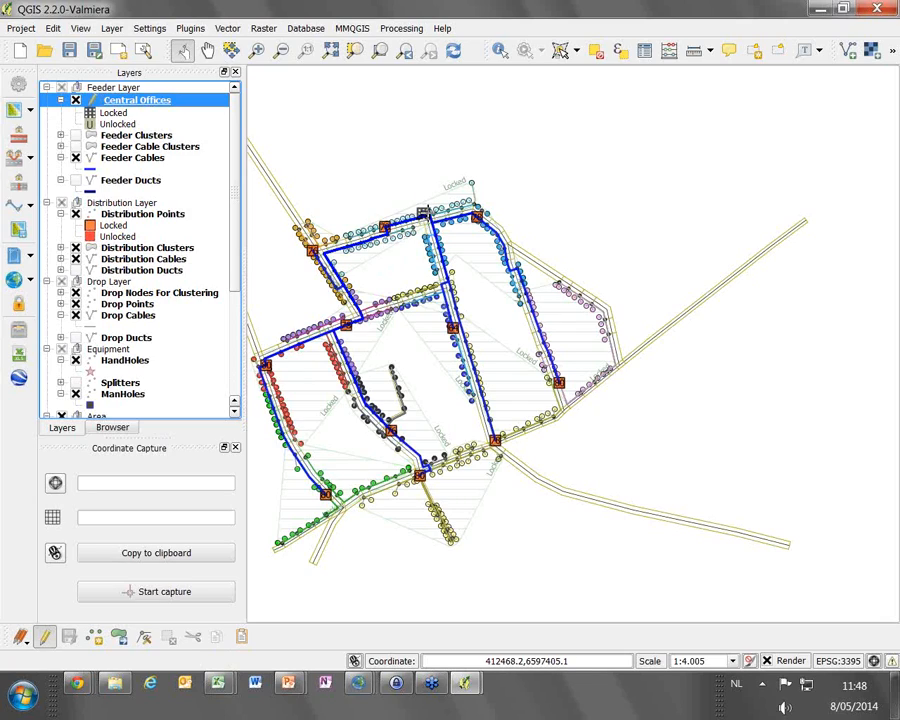
click(118, 637)
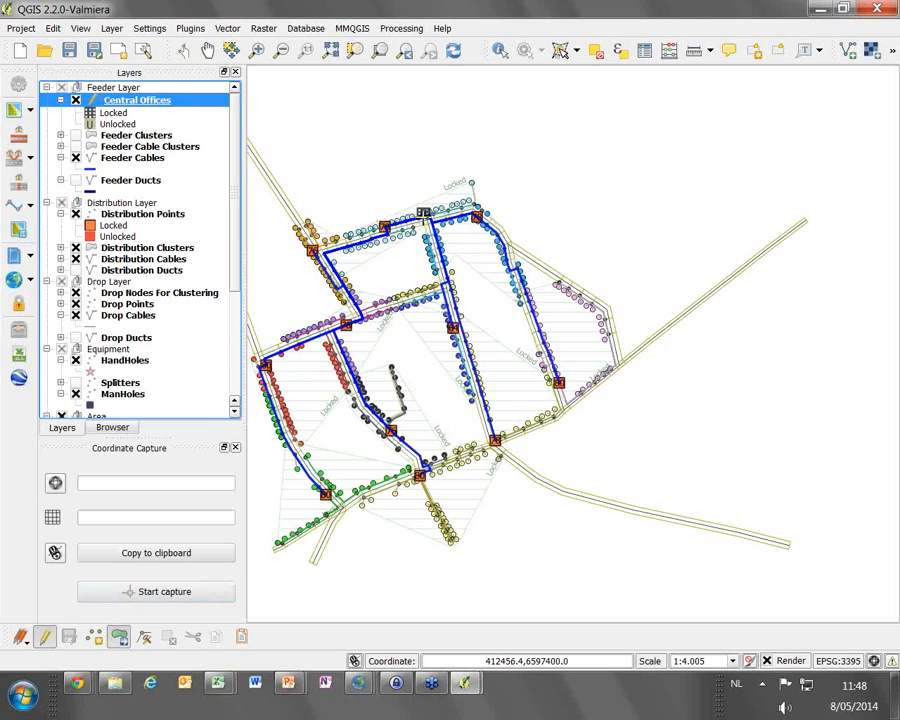
drag(424, 213, 619, 373)
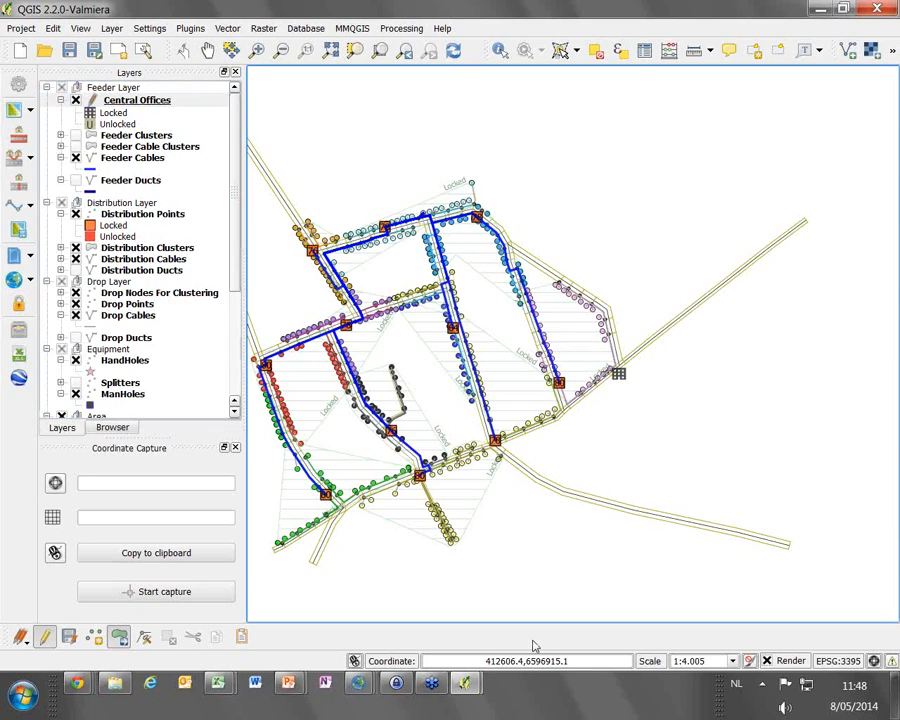
click(69, 639)
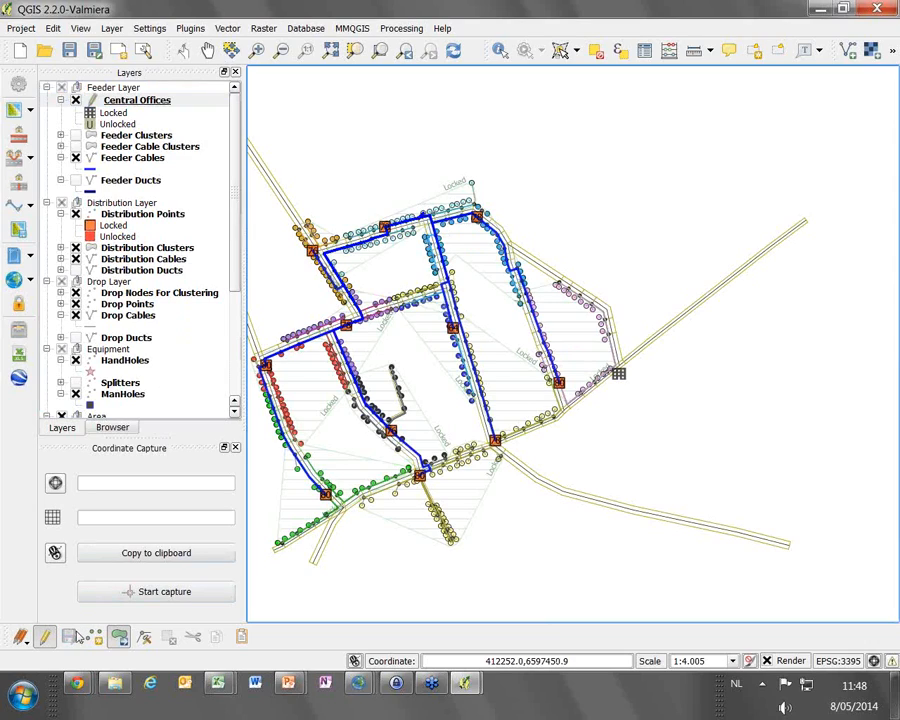
Recalculate the network with the relocated central office
click(14, 279)
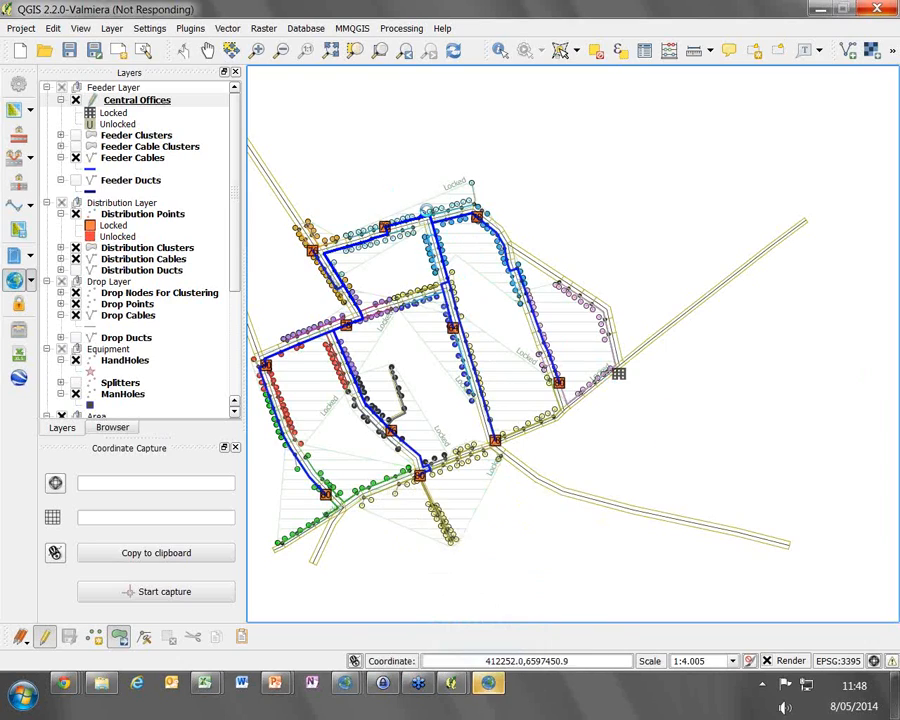
click(492, 685)
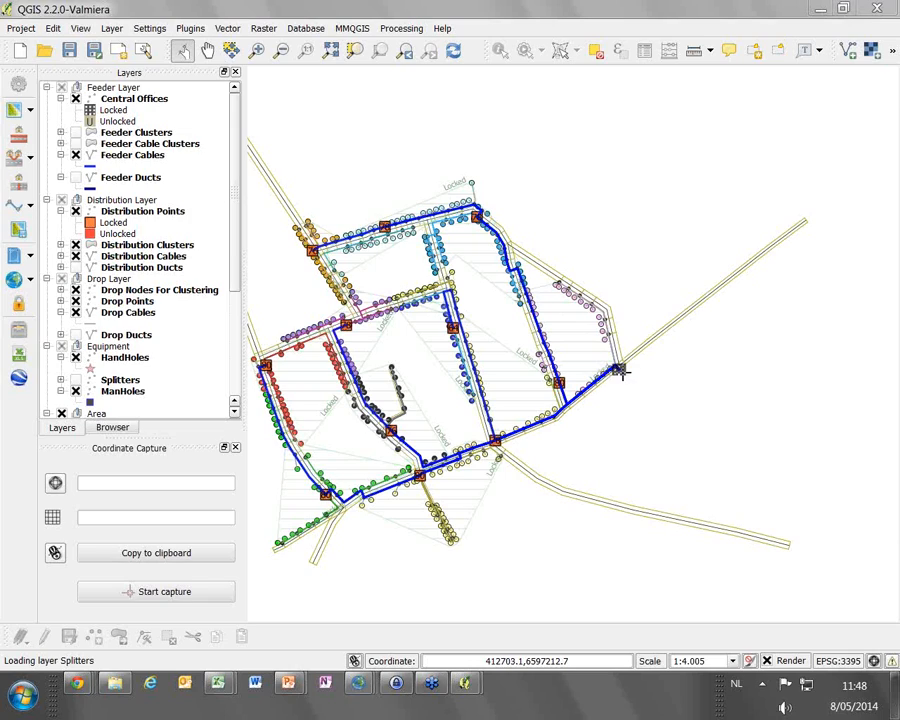
Compare the cost of the relocated central office design with the previous AutoSave in the State Manager, and close it
click(18, 330)
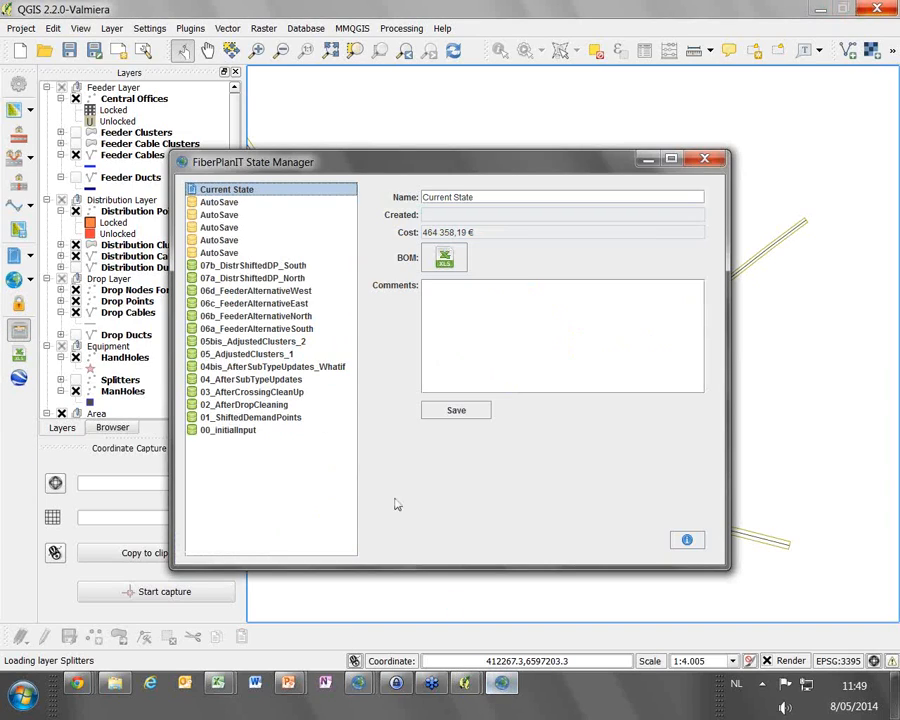
click(245, 203)
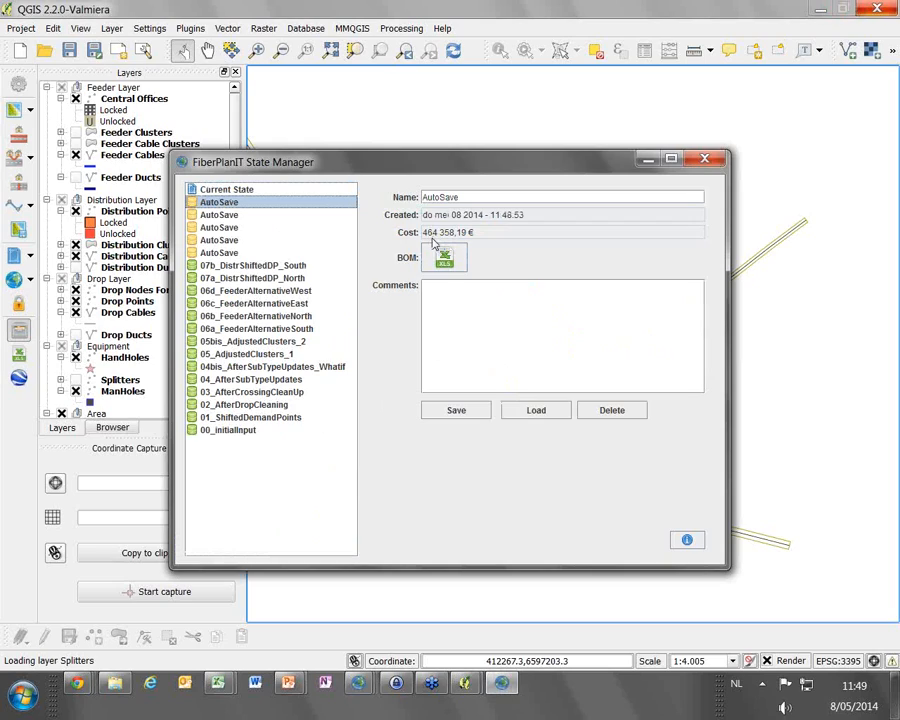
key(Down)
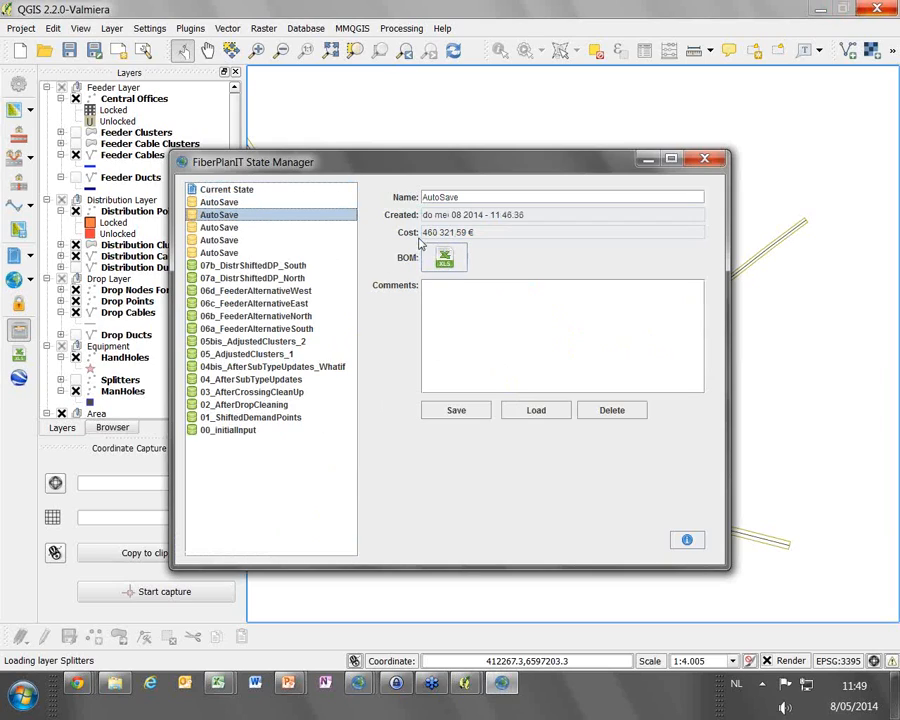
click(263, 205)
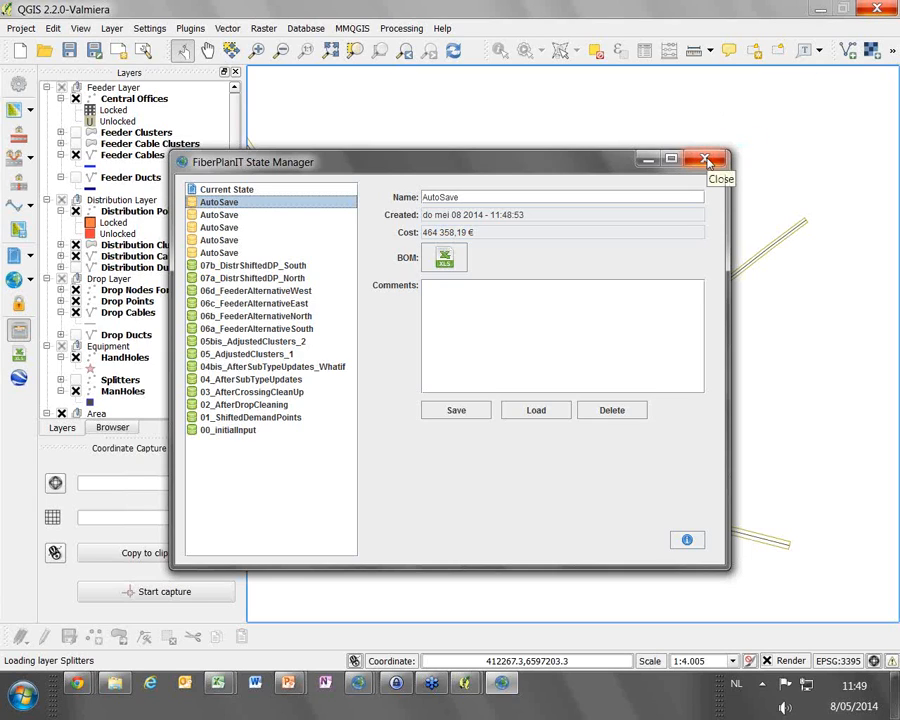
click(706, 160)
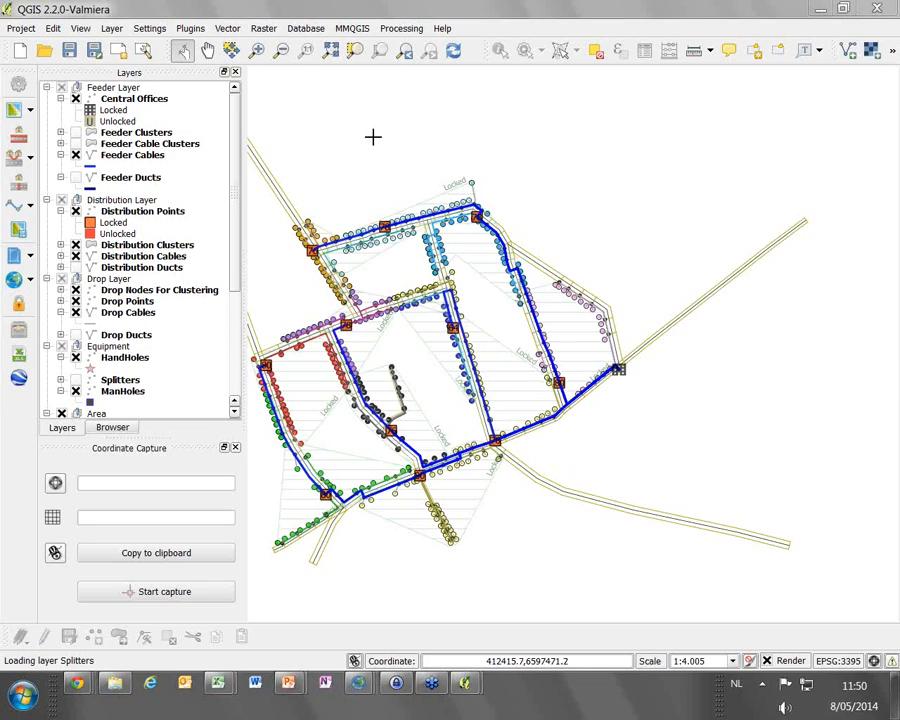
View the network in Google Earth at the distribution point on the west side of the central north-south street, accepting the sign-in notice
click(254, 52)
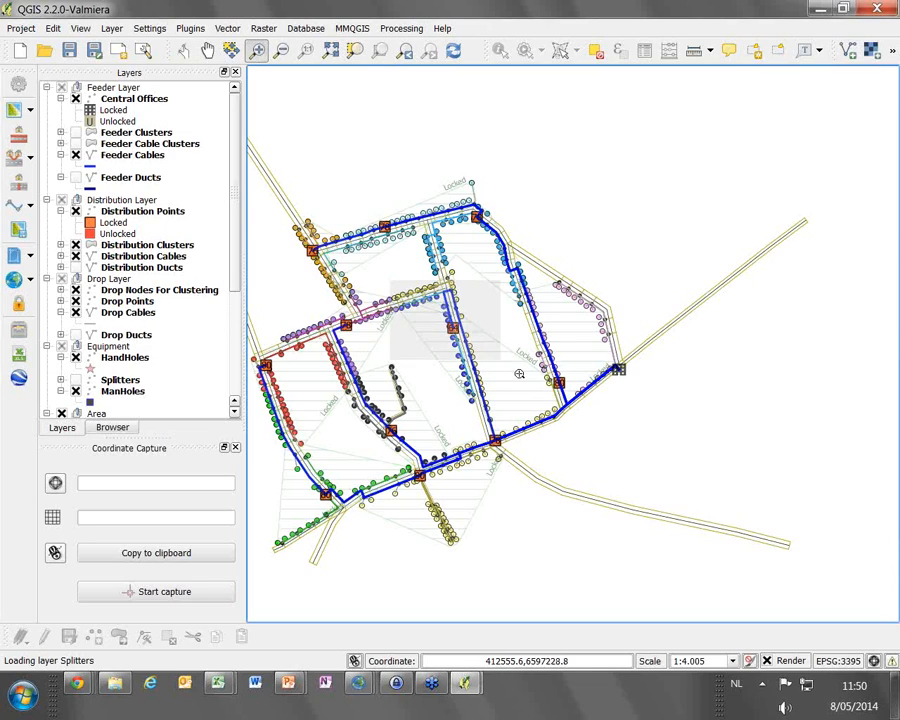
drag(390, 272, 647, 478)
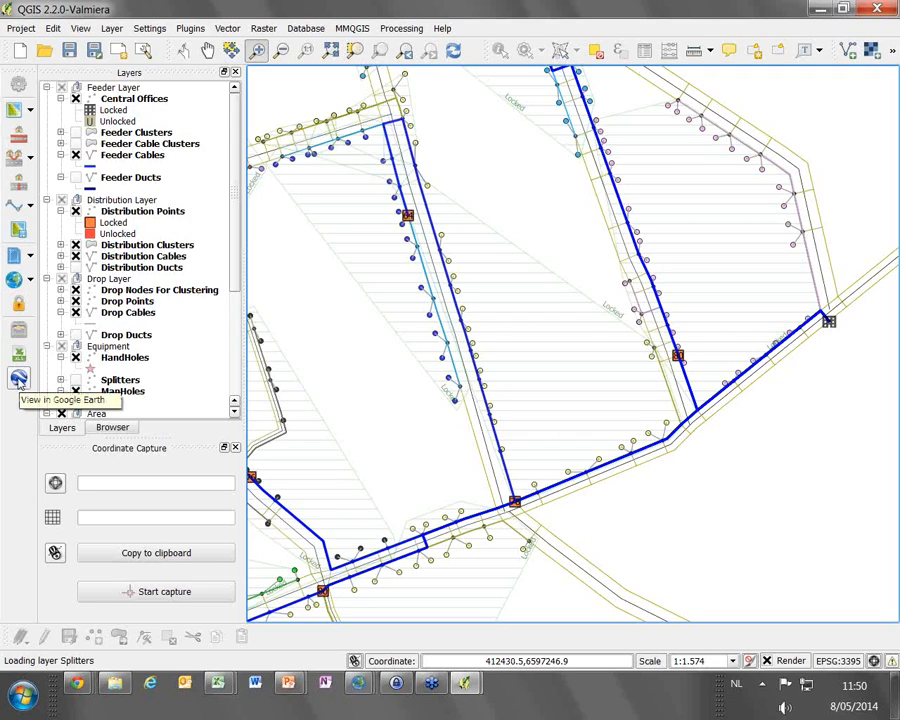
click(17, 381)
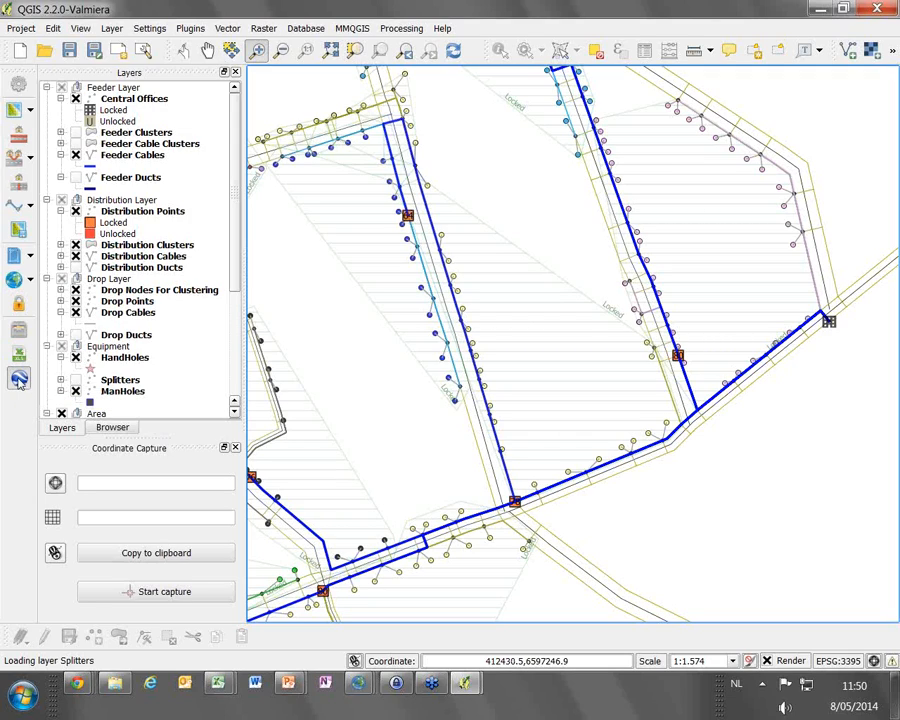
click(410, 205)
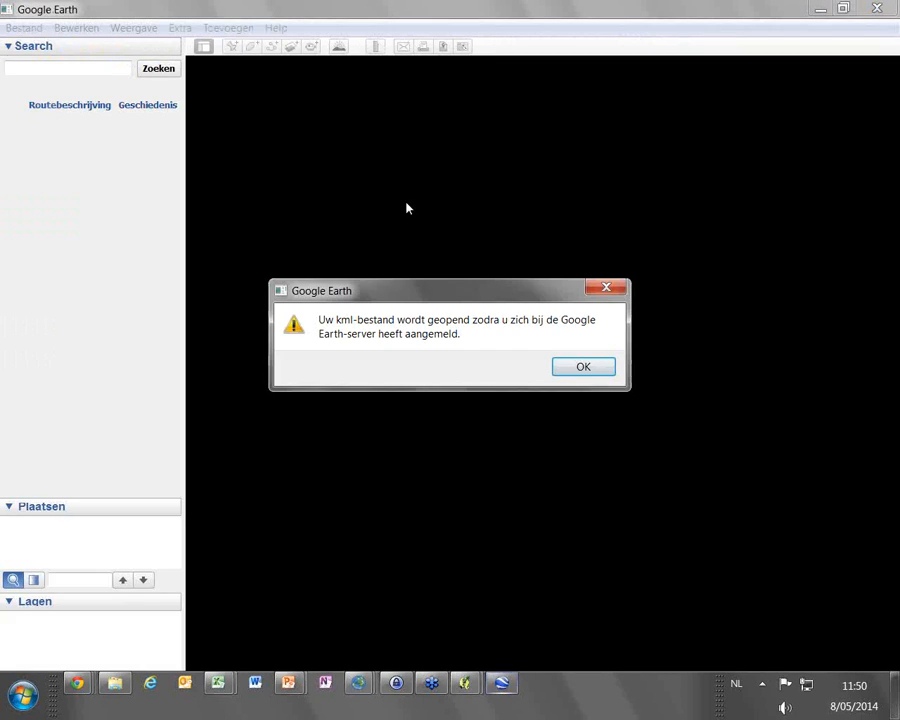
click(583, 366)
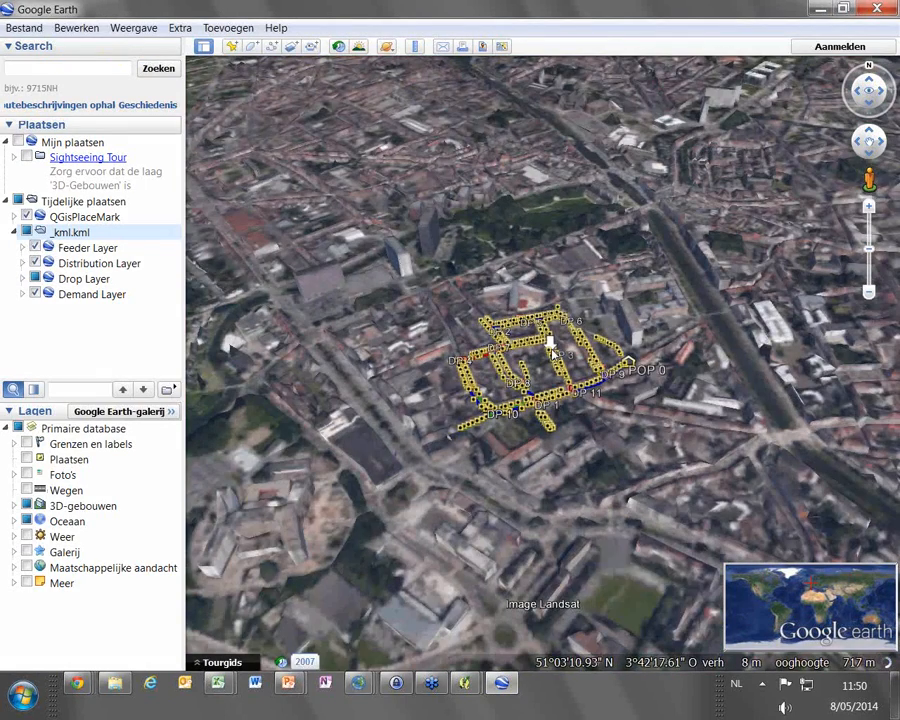
Zoom in on distribution point DP 3 in Google Earth down to street level
scroll(551, 344, up, 2)
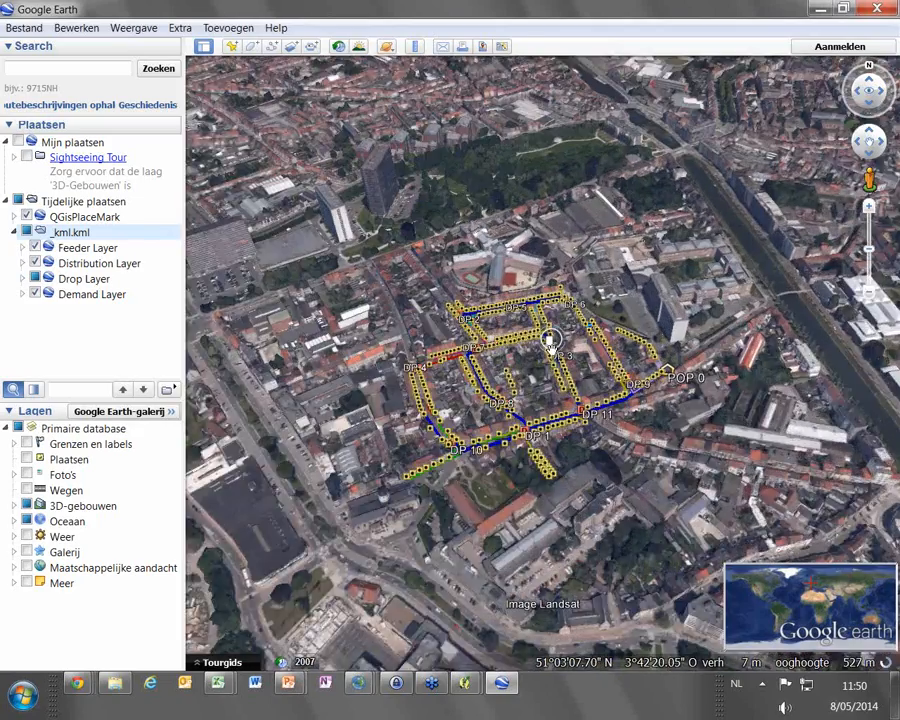
scroll(551, 344, up, 4)
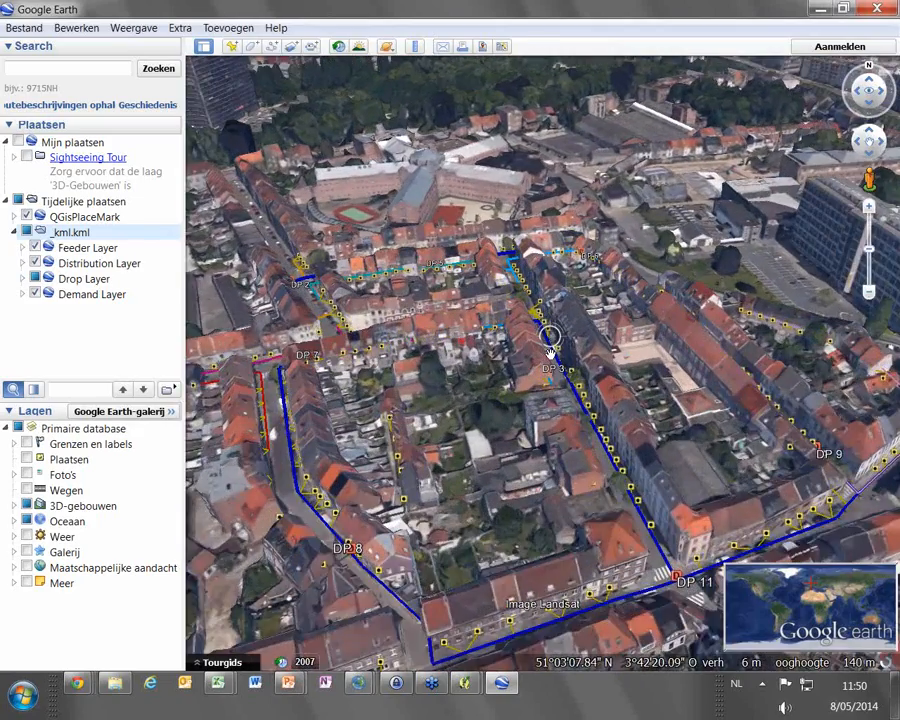
scroll(550, 335, up, 3)
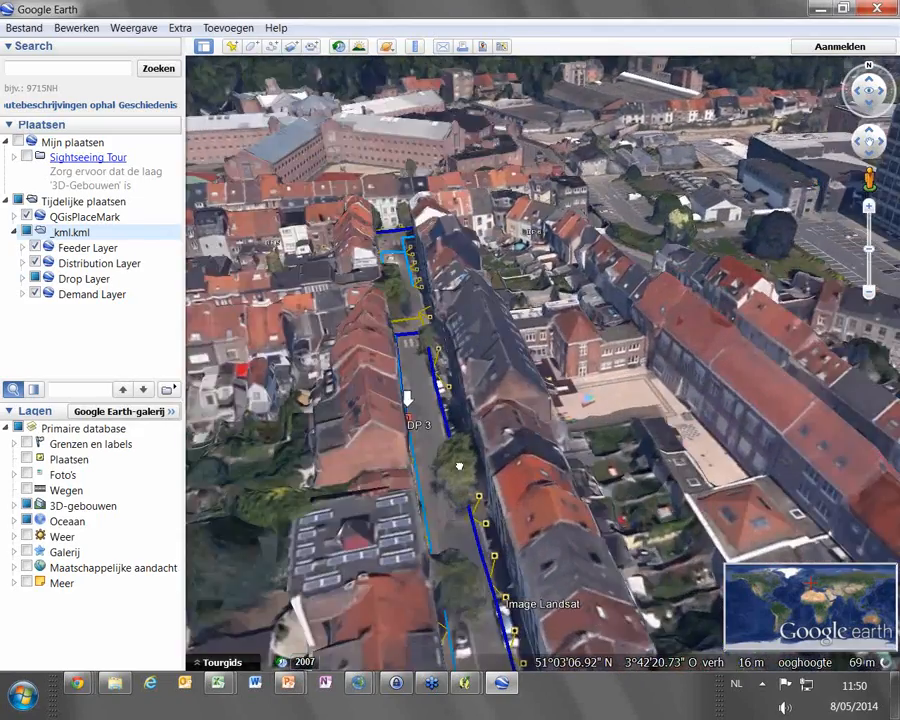
scroll(461, 463, up, 3)
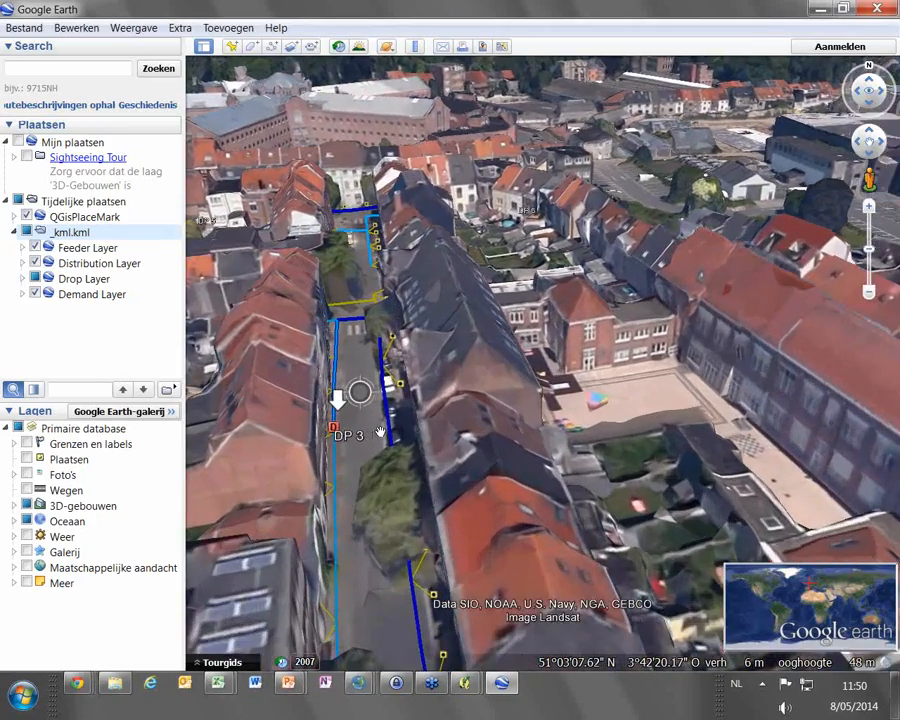
scroll(380, 432, up, 4)
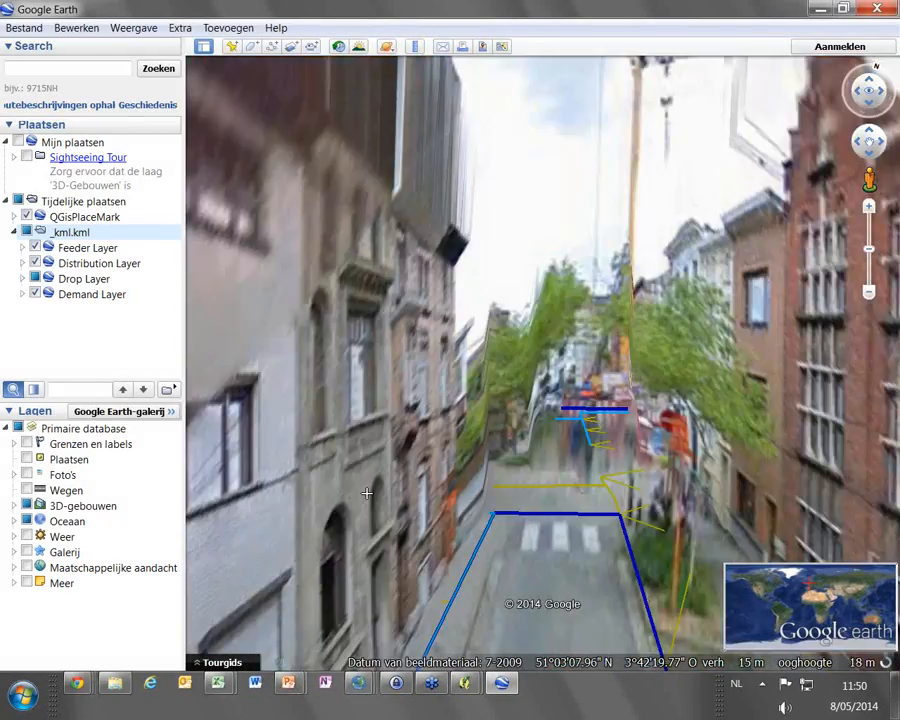
Examine the drop, distribution and feeder cables against the house fronts, trees and pavements along the street in Street View
drag(259, 412, 897, 422)
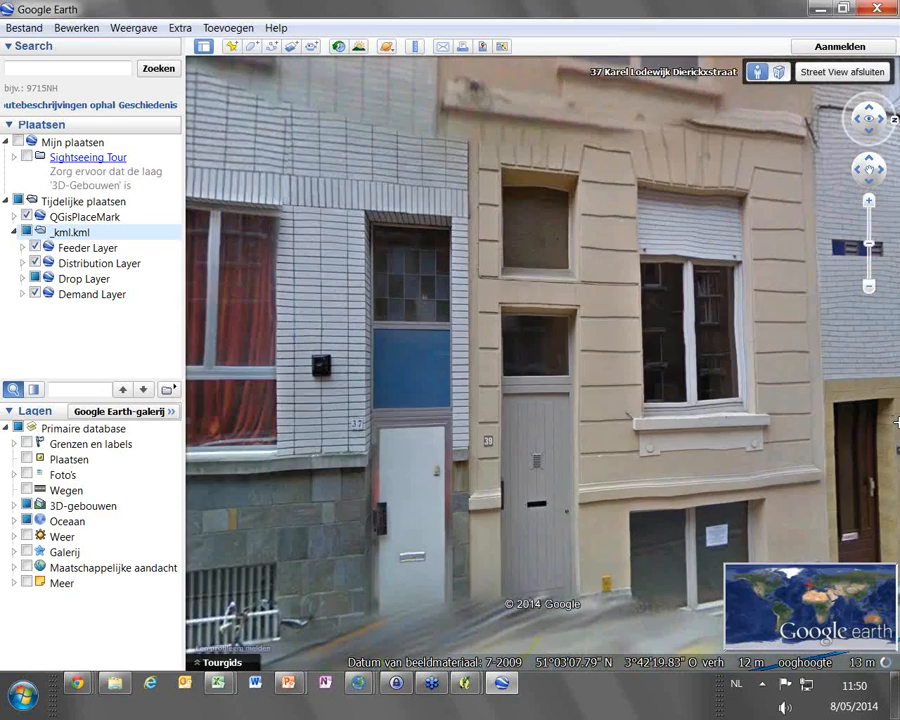
drag(392, 436, 892, 368)
drag(705, 302, 540, 312)
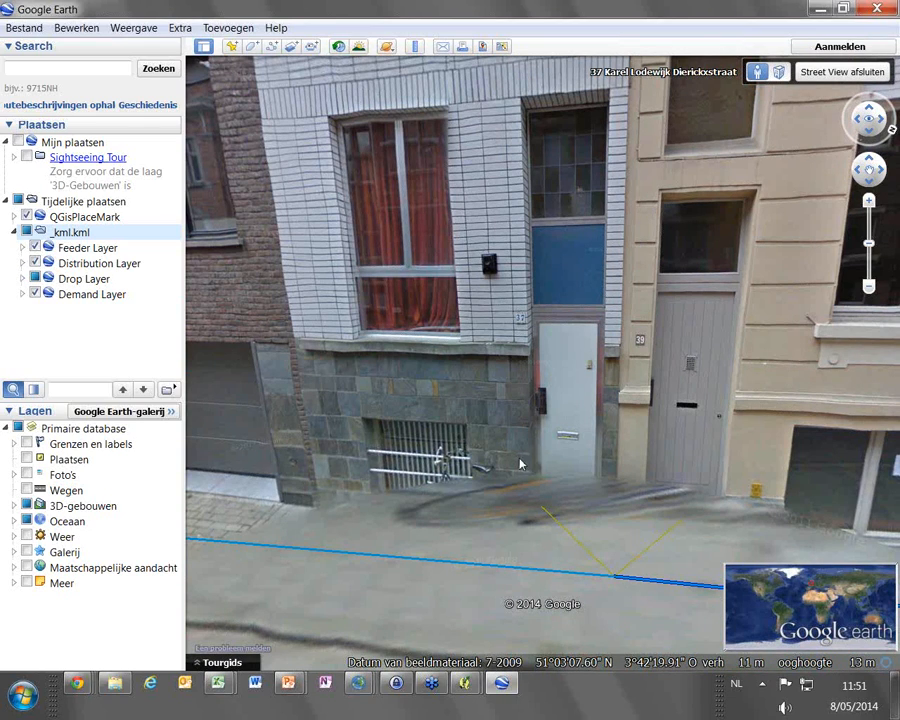
drag(766, 384, 862, 432)
drag(411, 438, 805, 432)
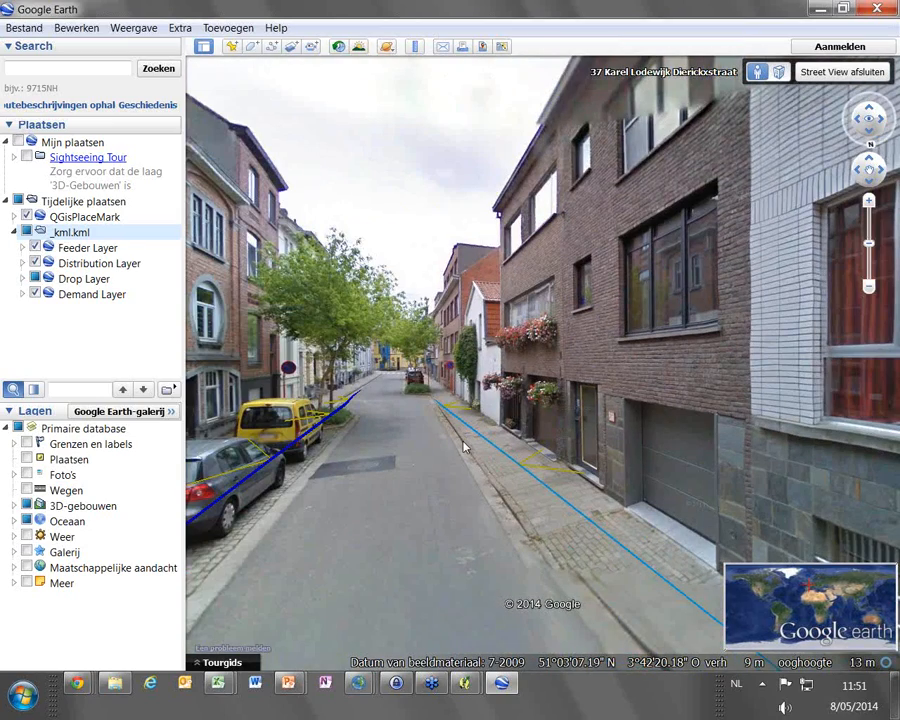
double_click(463, 443)
double_click(418, 446)
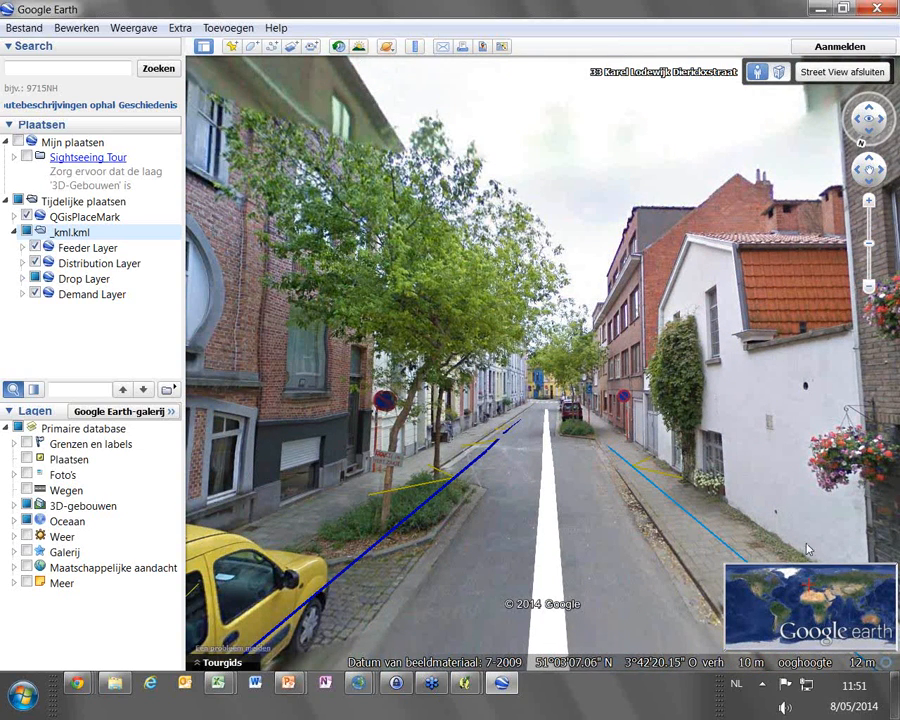
Leave Street View and close Google Earth, discarding the unsaved temporary places
click(842, 72)
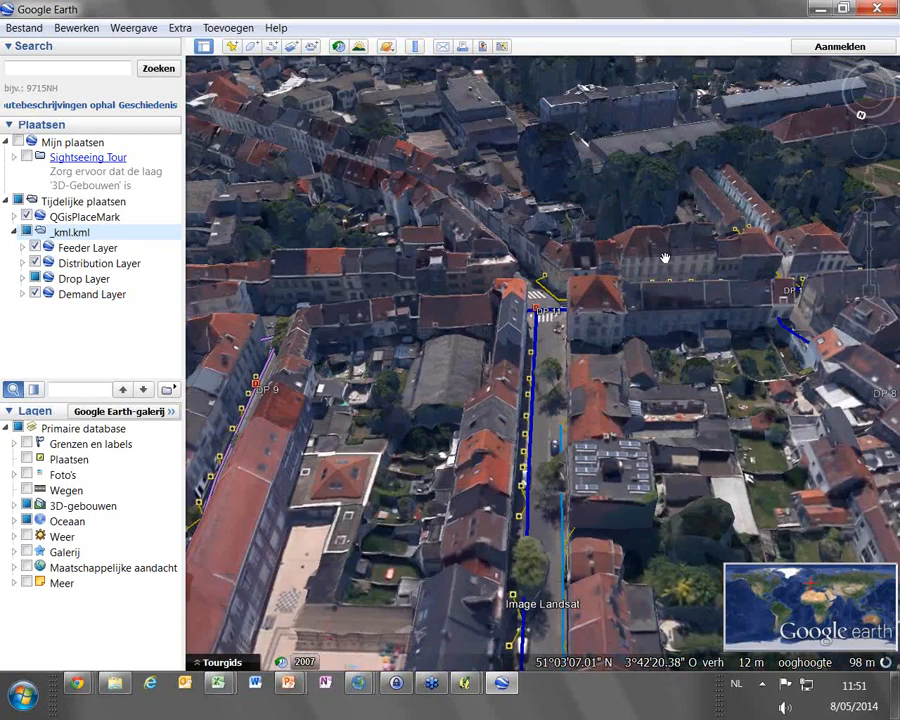
click(880, 8)
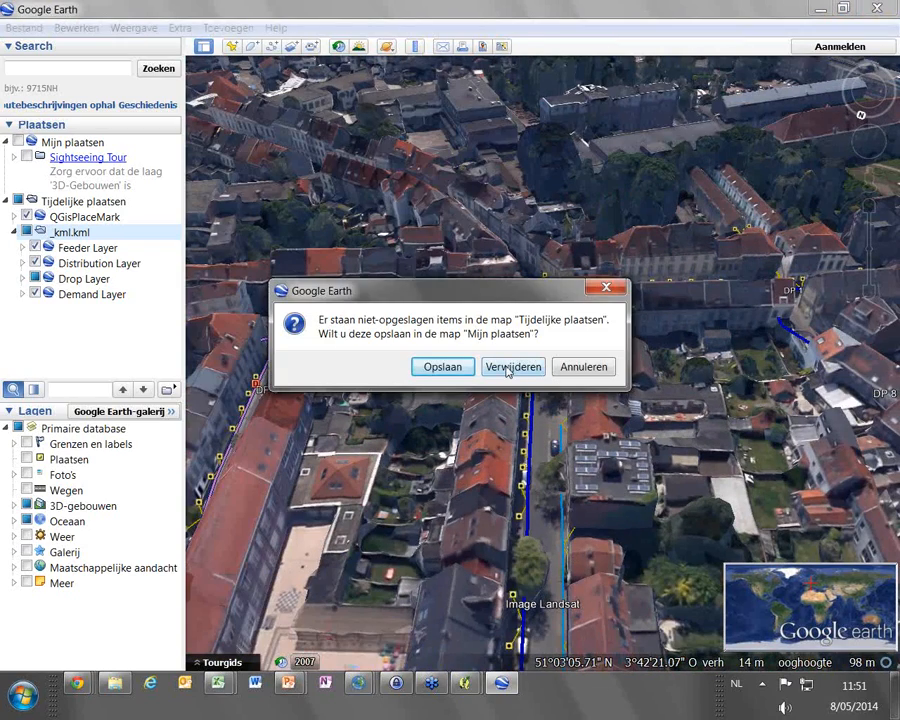
click(516, 369)
Move the distribution point on the west side of the central north-south street farther south along the distribution cable, and save the layer edits
click(122, 200)
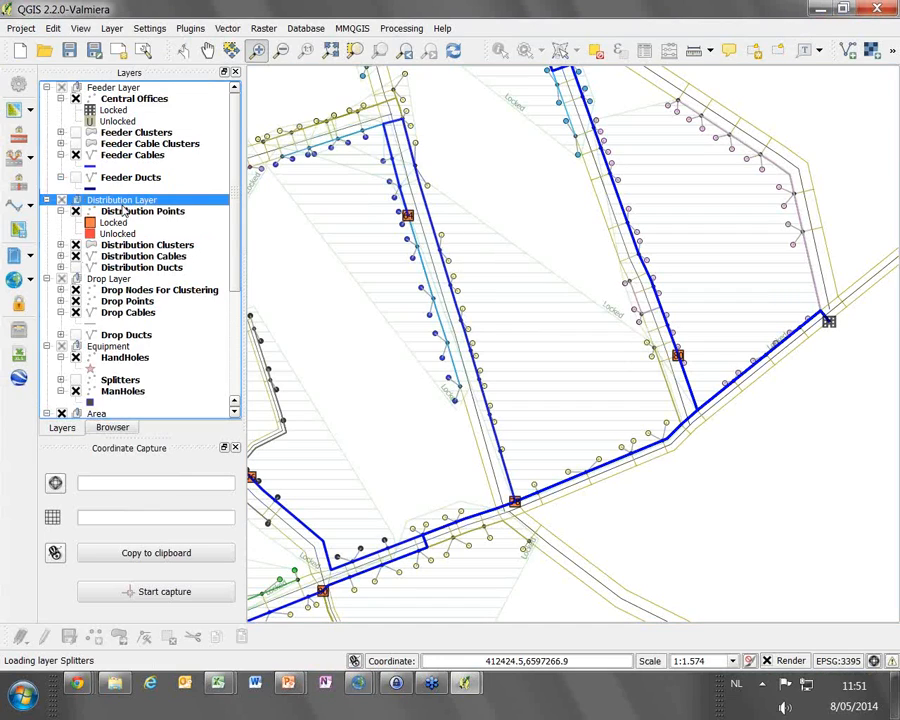
click(130, 213)
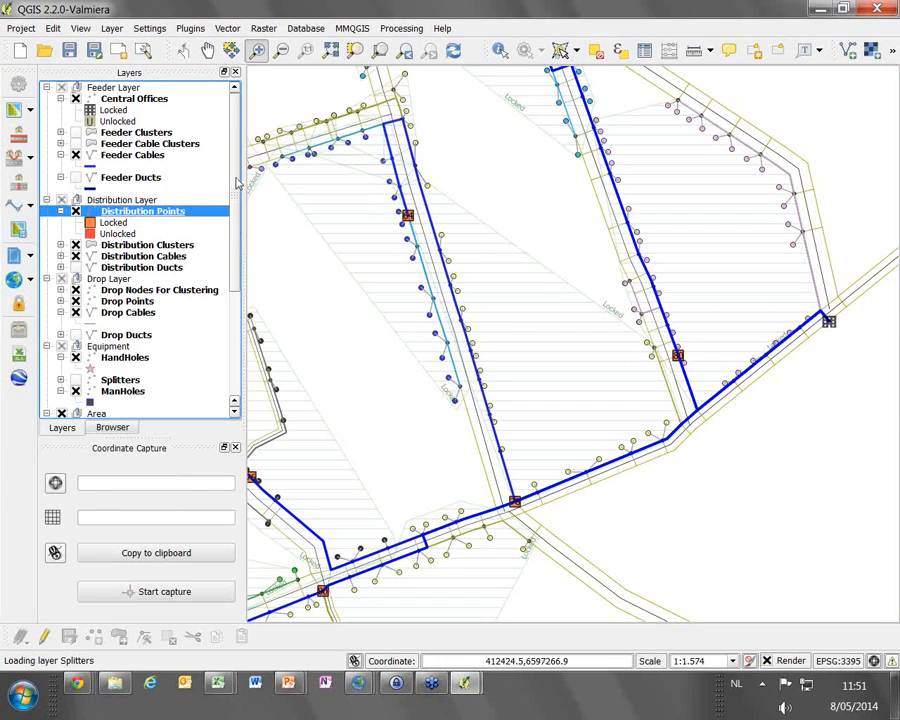
click(44, 636)
click(118, 637)
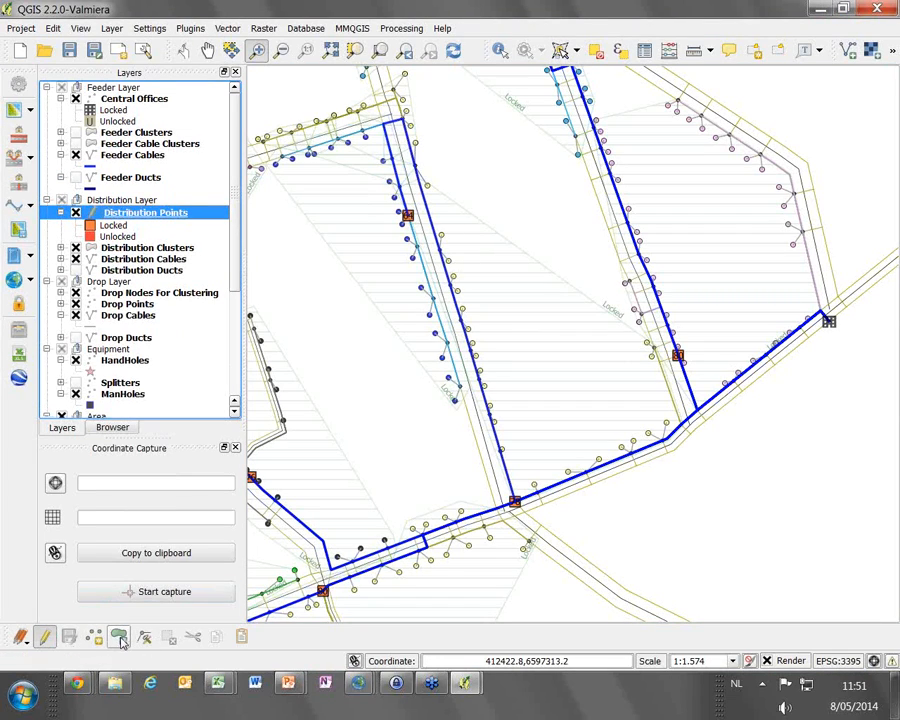
click(412, 219)
drag(410, 217, 430, 286)
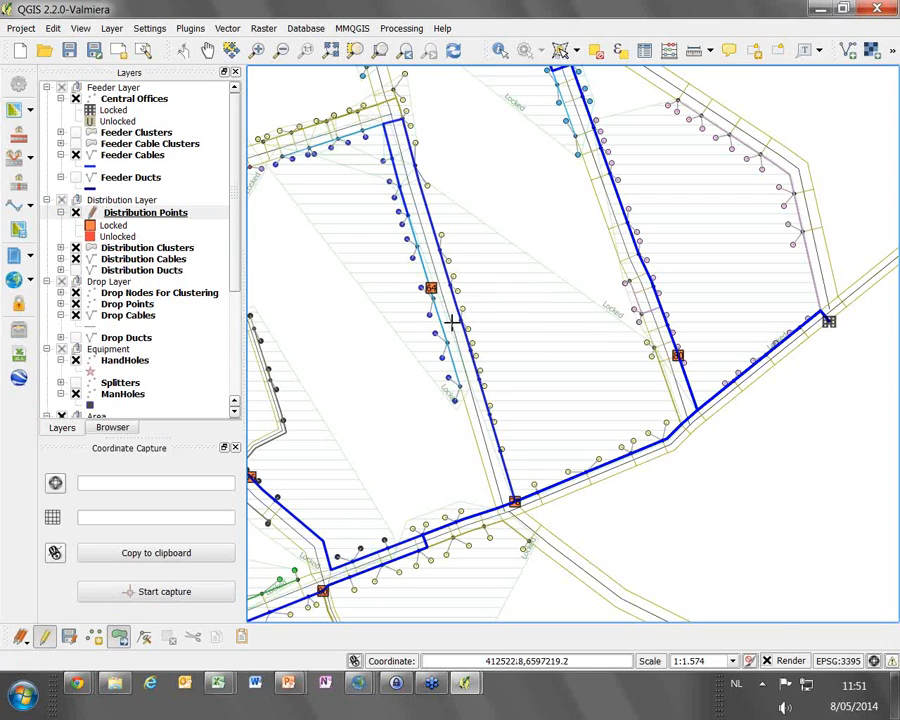
click(68, 640)
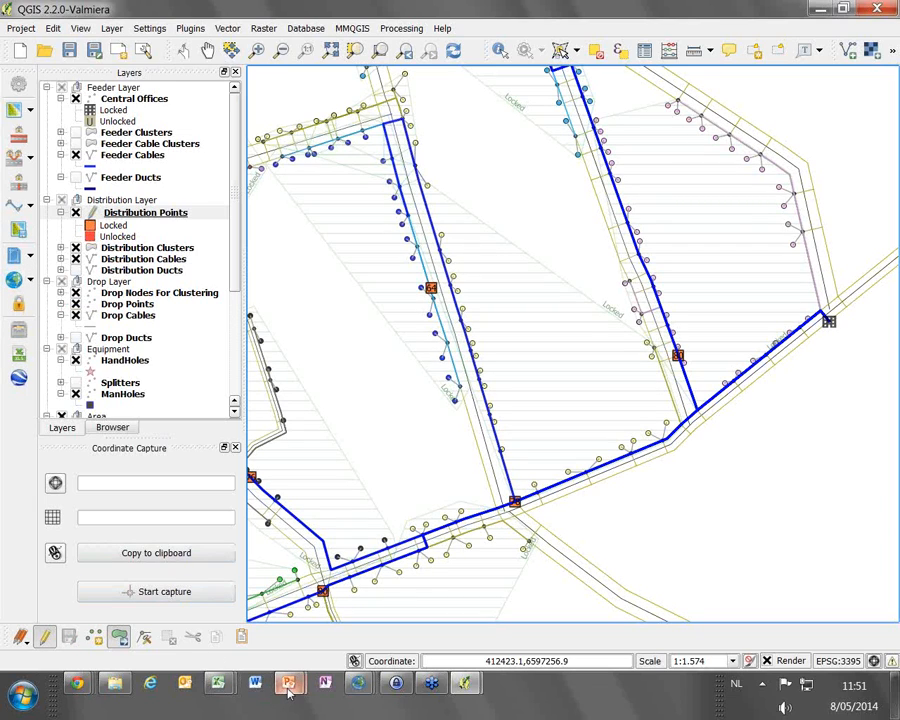
Switch to the PowerPoint slide show and advance to the "FiberPlanIT and Network Design" slide
mouse_move(300, 676)
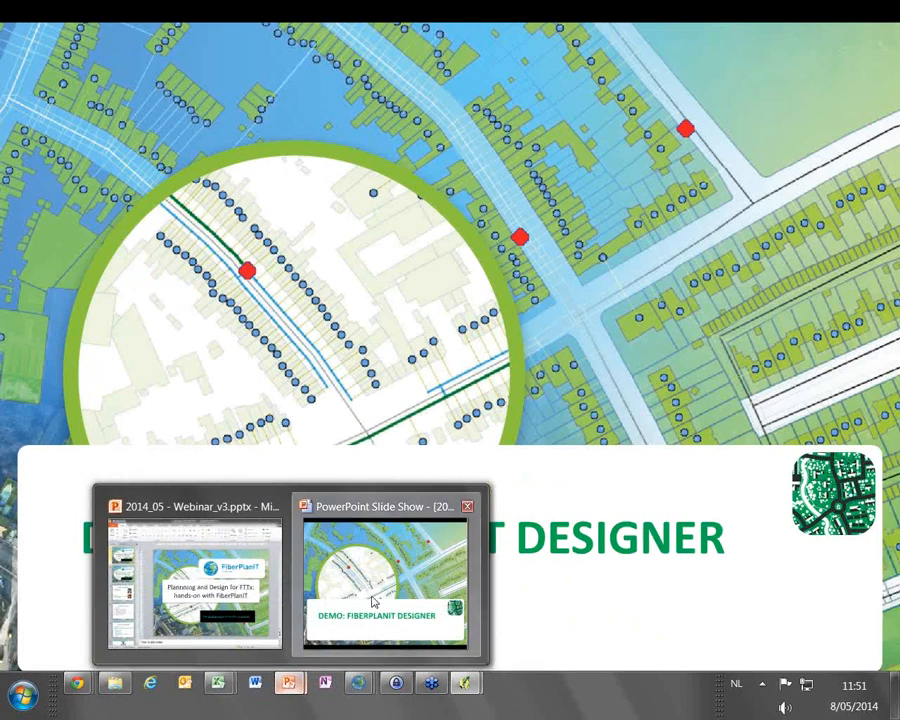
click(373, 600)
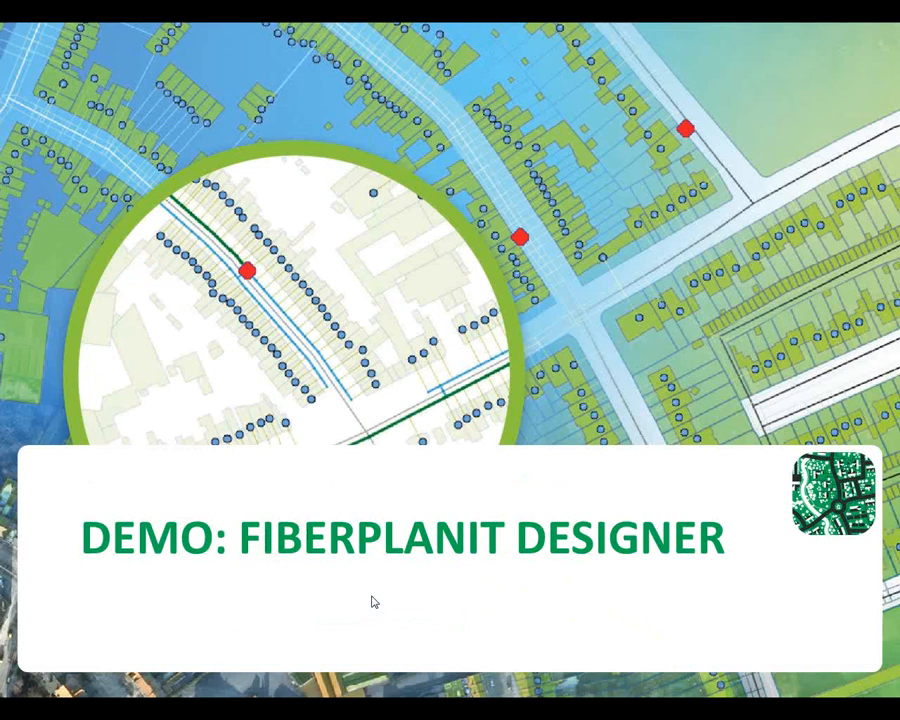
click(373, 601)
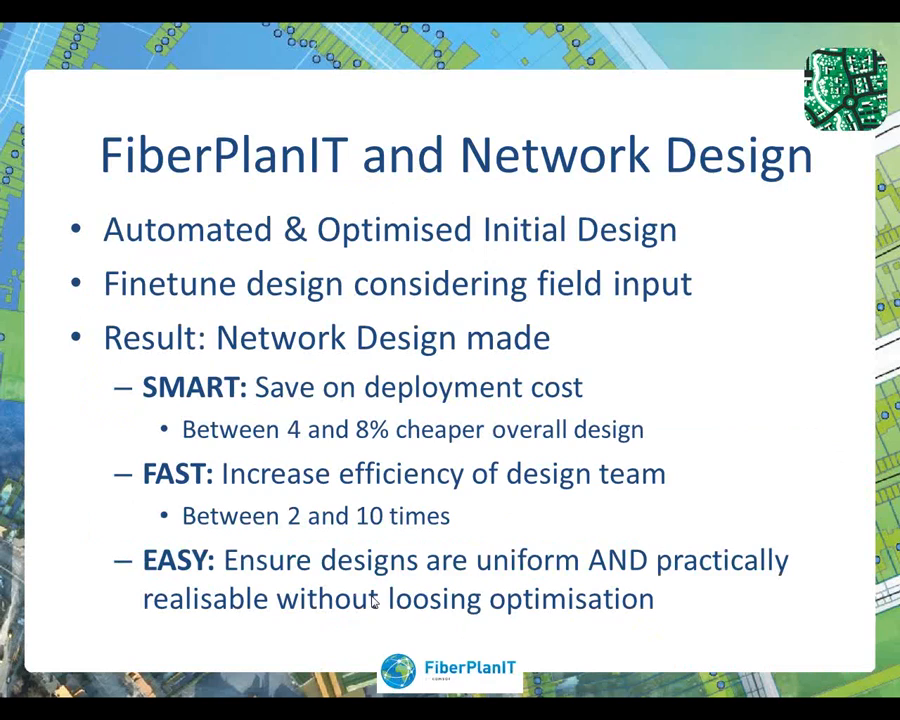